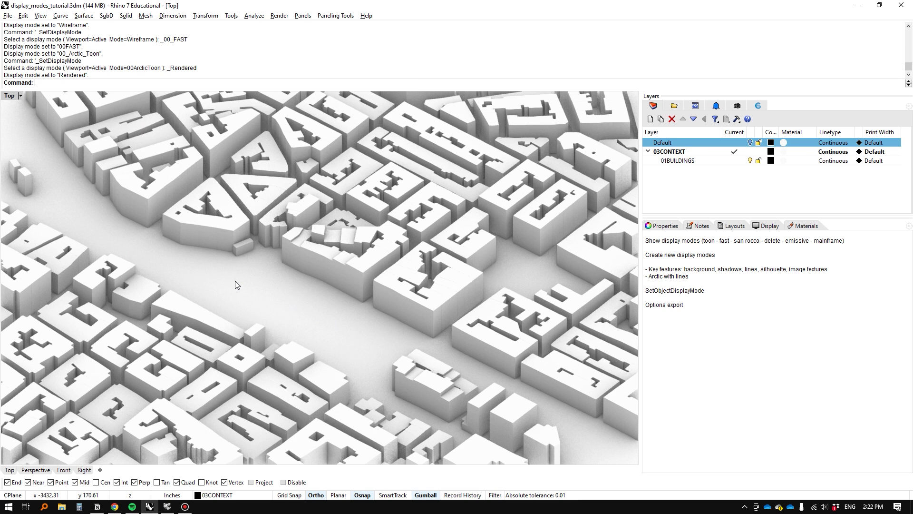
Preview the city model in the Top viewport in the Wireframe, Shaded, Arctic and 00_Arctic_Toon display modes.
{"action": "key", "text": "ctrl+alt+w"}
{"action": "key", "text": "ctrl+alt+s"}
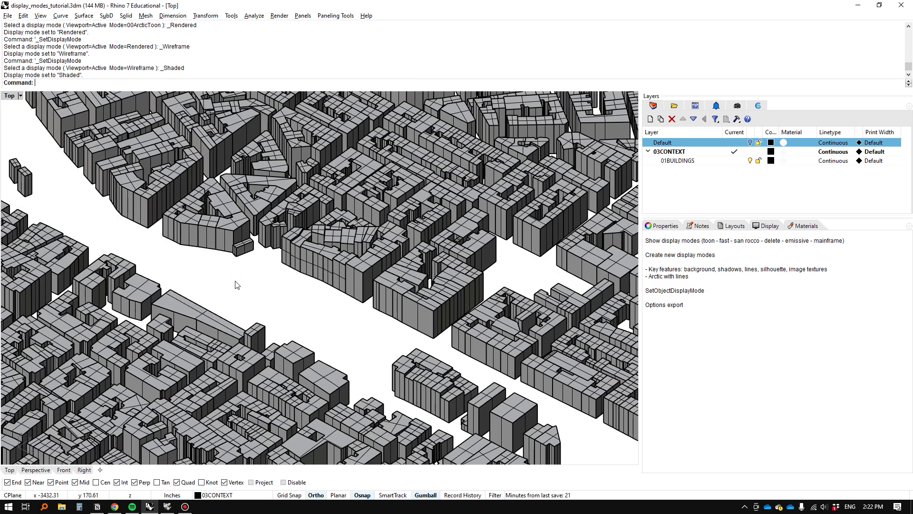
{"action": "key", "text": "ctrl+alt+a"}
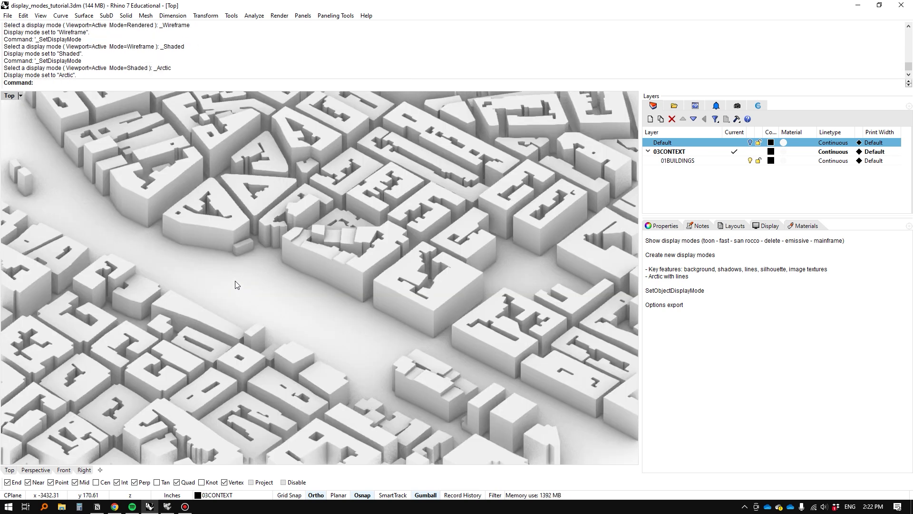
{"action": "left_click", "coordinate": [20, 96]}
{"action": "left_click", "coordinate": [45, 147]}
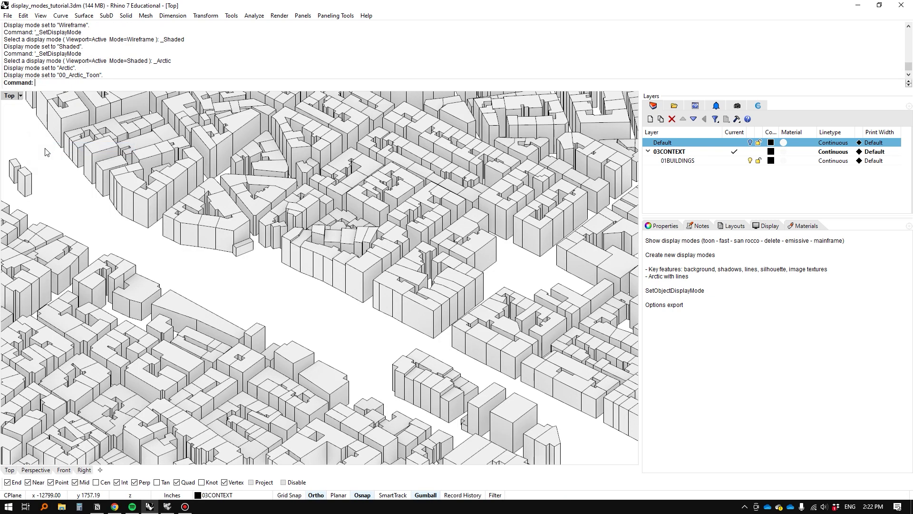
Compare the buildings in the custom 00_FAST, 06_SAN_ROCCO and 16_EMISSIVE display modes.
{"action": "left_click", "coordinate": [13, 98]}
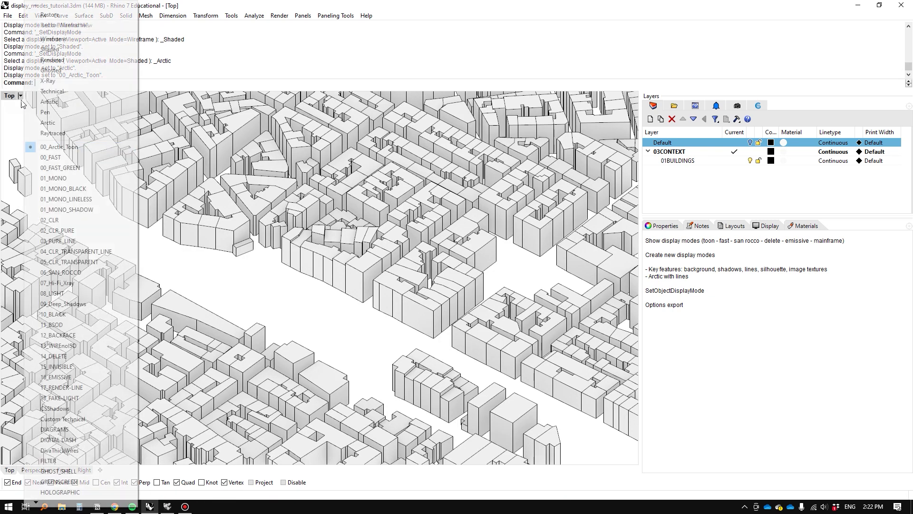
{"action": "left_click", "coordinate": [46, 157]}
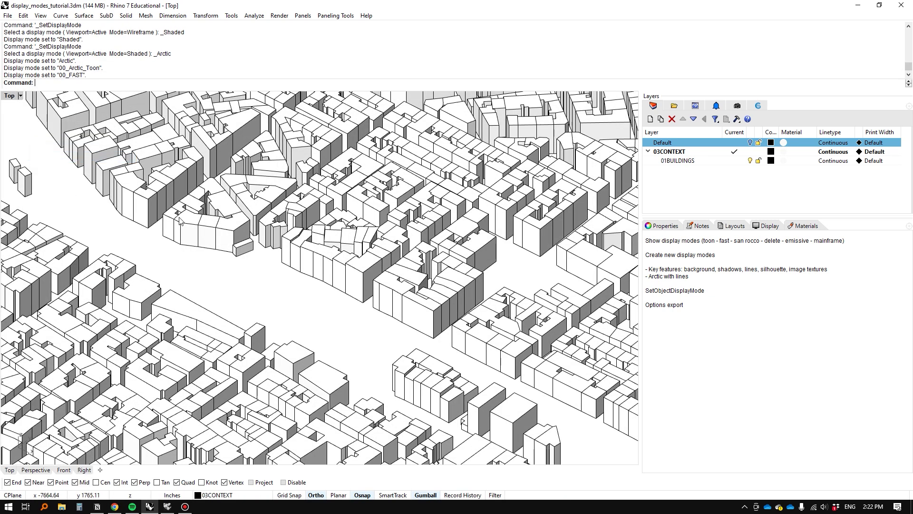
{"action": "left_click", "coordinate": [19, 97]}
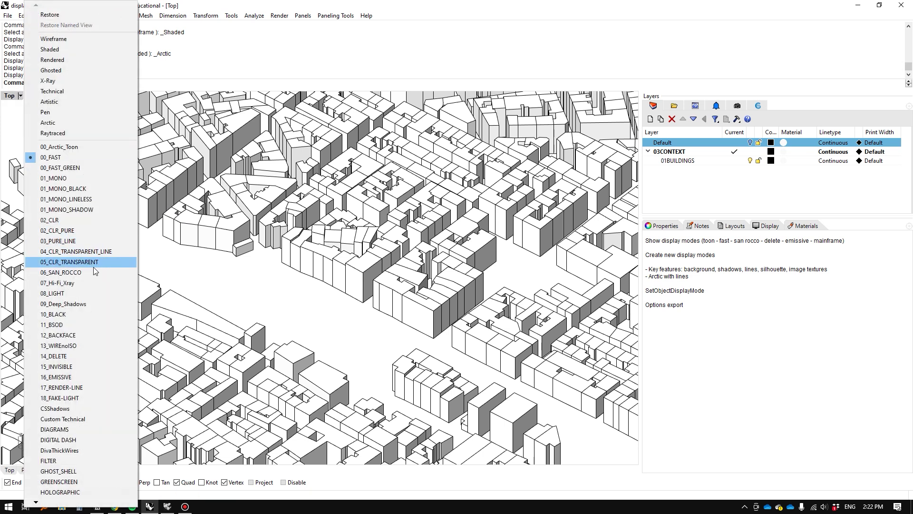
{"action": "left_click", "coordinate": [73, 272]}
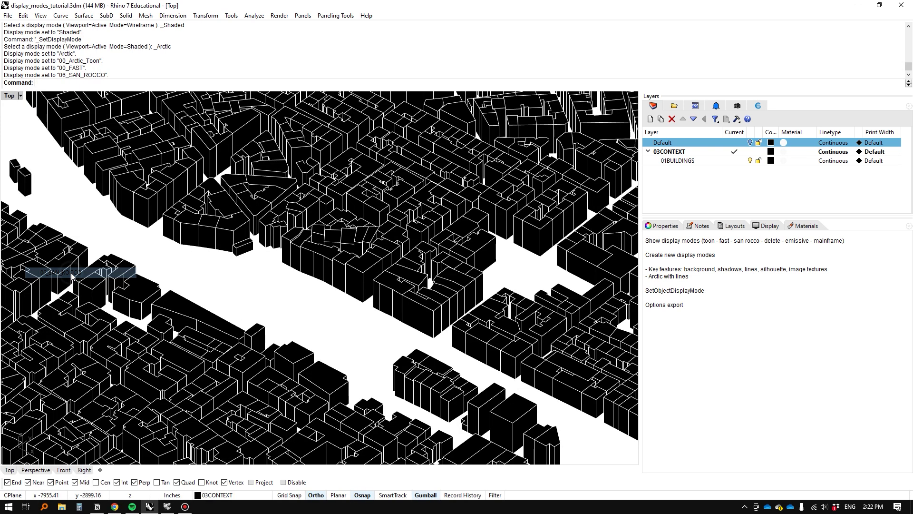
{"action": "left_click", "coordinate": [20, 96]}
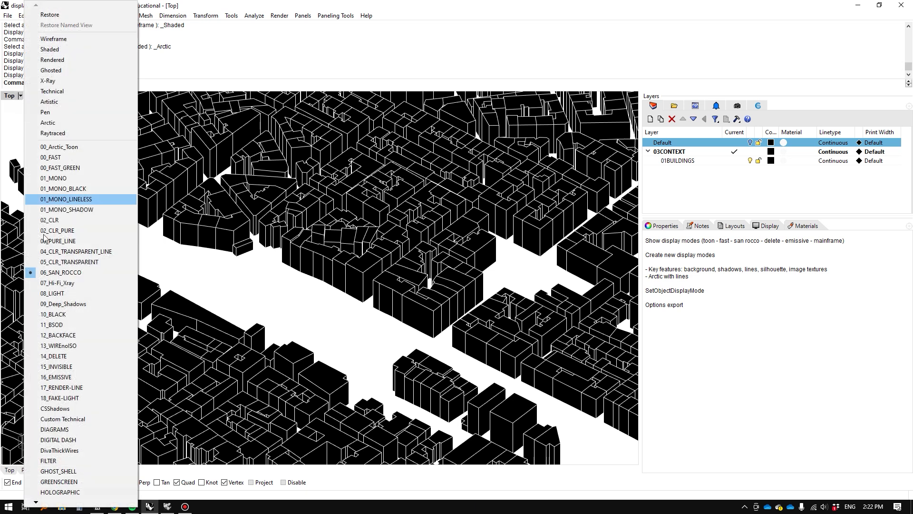
{"action": "left_click", "coordinate": [76, 378]}
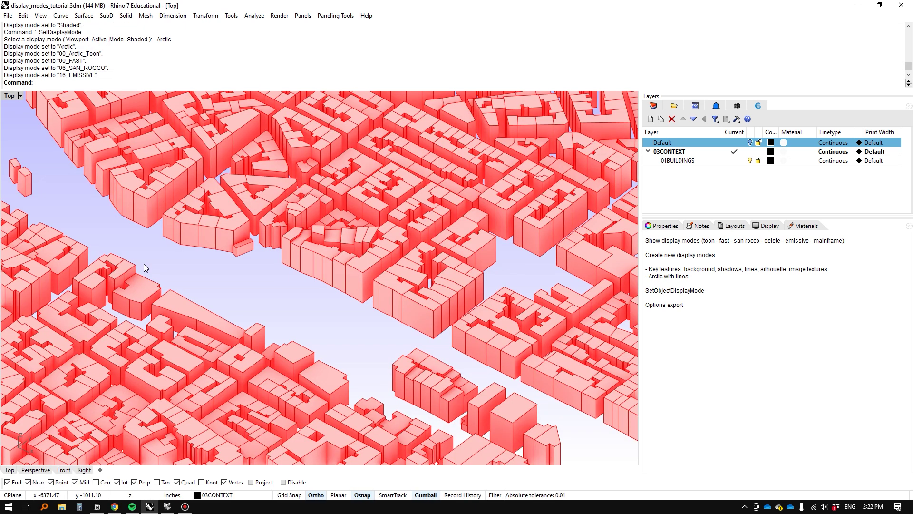
Set the Top viewport's display mode to MAINFRAME.
{"action": "left_click", "coordinate": [12, 98]}
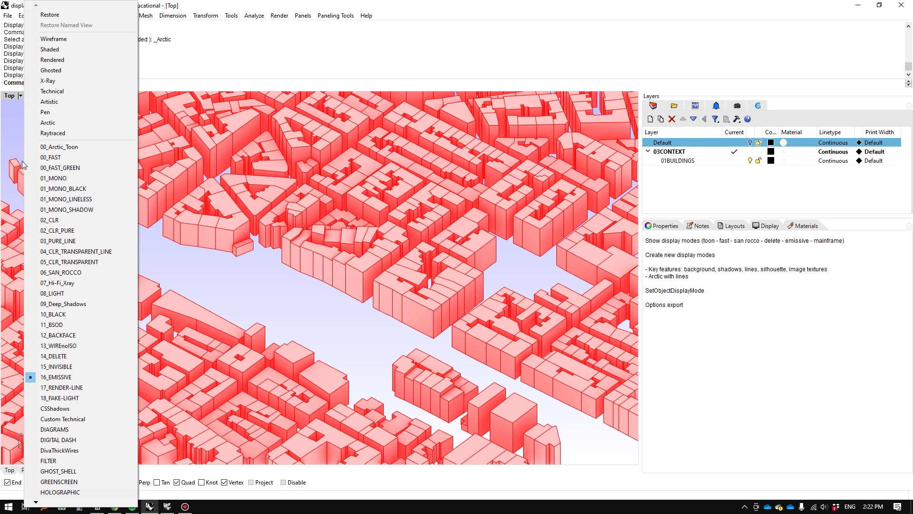
{"action": "mouse_move", "coordinate": [57, 504]}
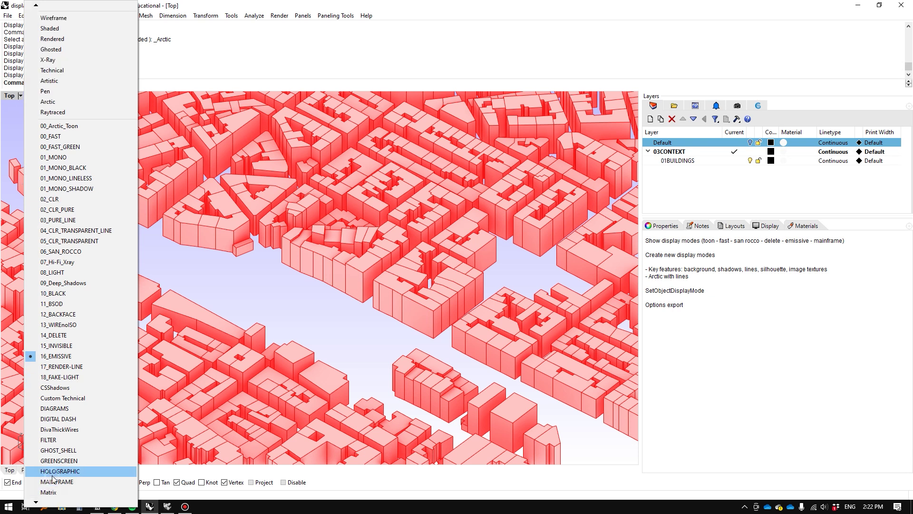
{"action": "left_click", "coordinate": [55, 480]}
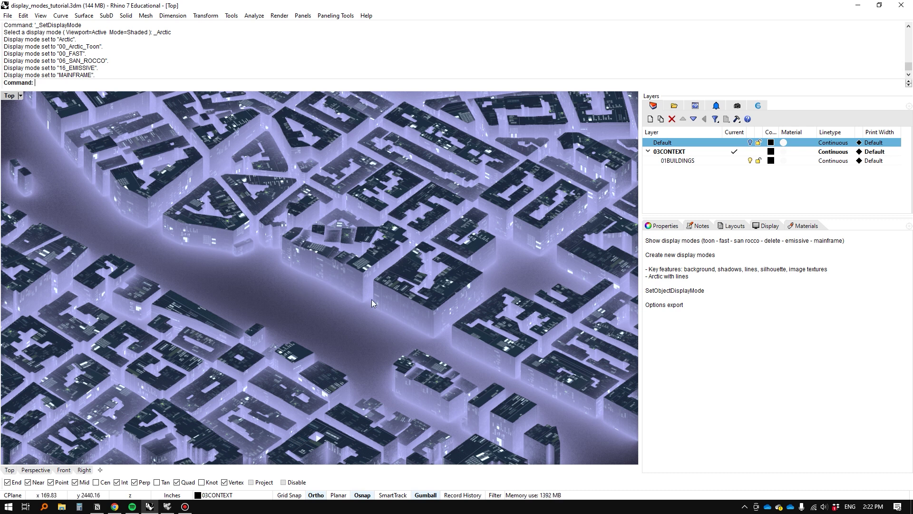
Assign the 14DELETE object display mode to a building at the front corner of the block near the model's centre with SetObjectDisplayMode.
{"action": "left_click", "coordinate": [422, 324]}
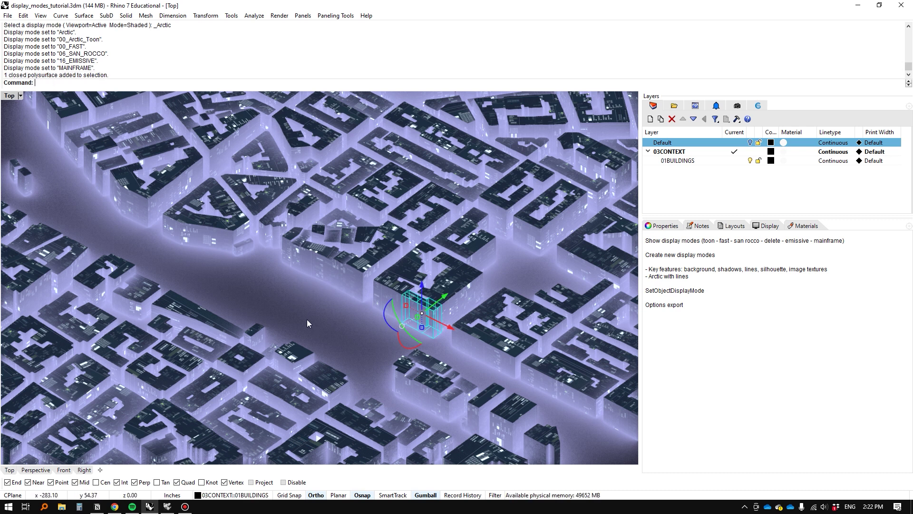
{"action": "type", "text": "SetObjectDisplayMode"}
{"action": "key", "text": "Return"}
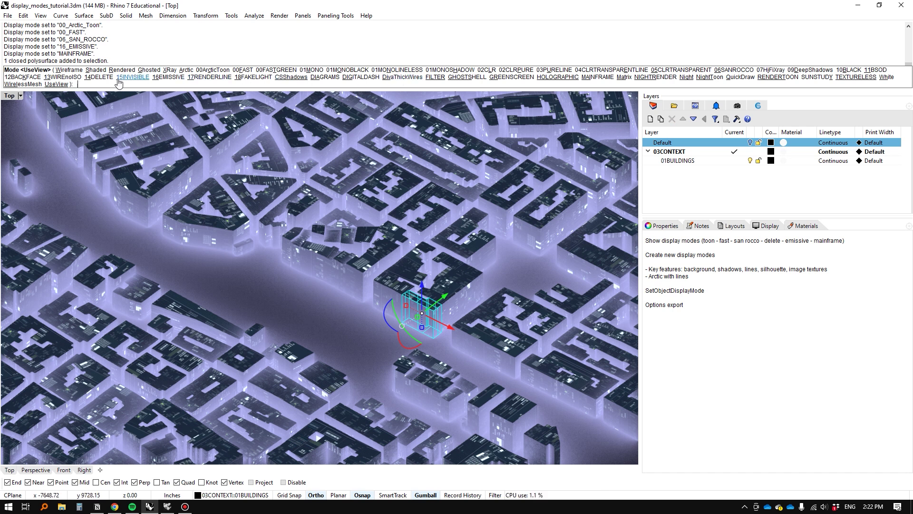
{"action": "left_click", "coordinate": [96, 77]}
Apply the 14DELETE object display mode to two adjacent buildings on the front of the triangular block.
{"action": "left_click", "coordinate": [213, 232]}
{"action": "key", "text": "Return"}
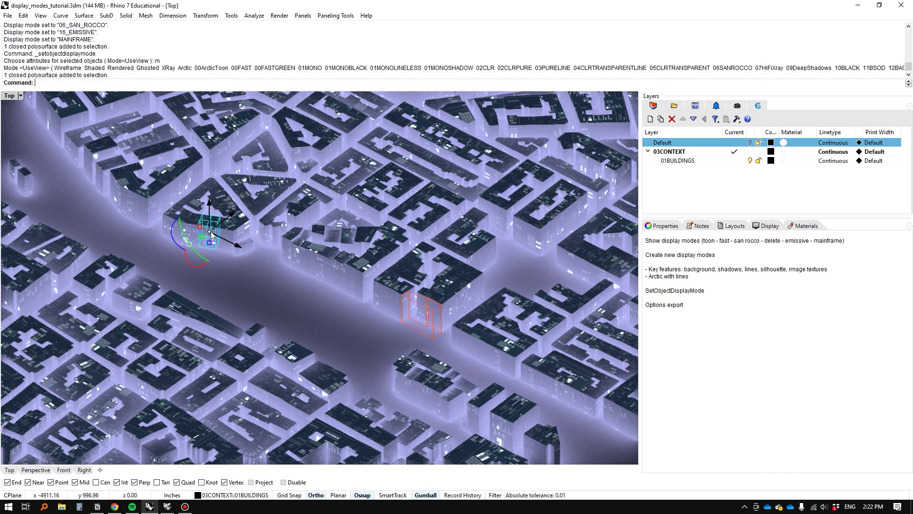
{"action": "type", "text": "m"}
{"action": "key", "text": "Return"}
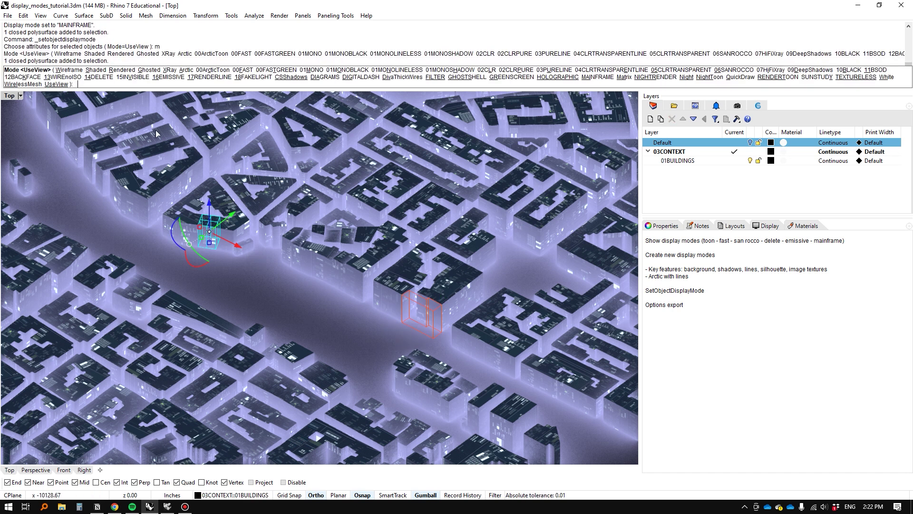
{"action": "left_click", "coordinate": [95, 77]}
{"action": "left_click", "coordinate": [229, 230]}
{"action": "key", "text": "Return"}
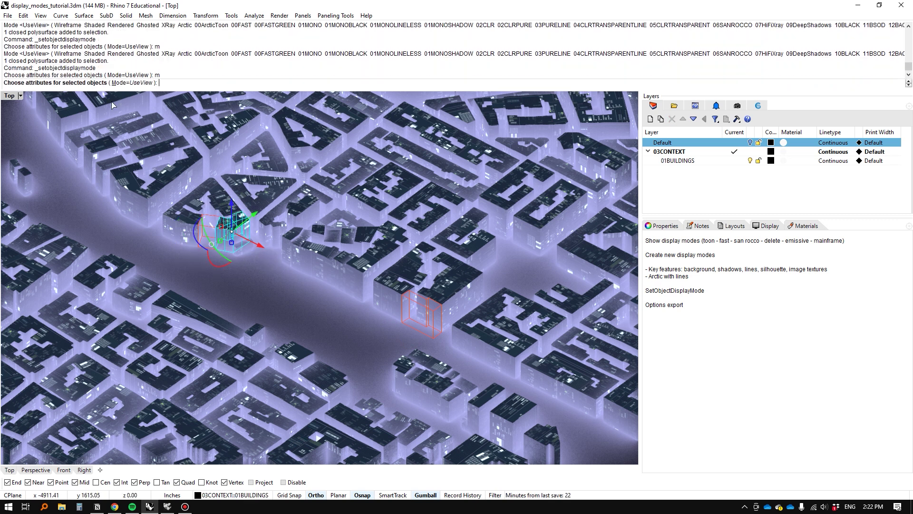
{"action": "left_click", "coordinate": [96, 77]}
Override the object display mode of two neighbouring buildings along the front of the central block, using a mode other than 14DELETE.
{"action": "left_click", "coordinate": [321, 271]}
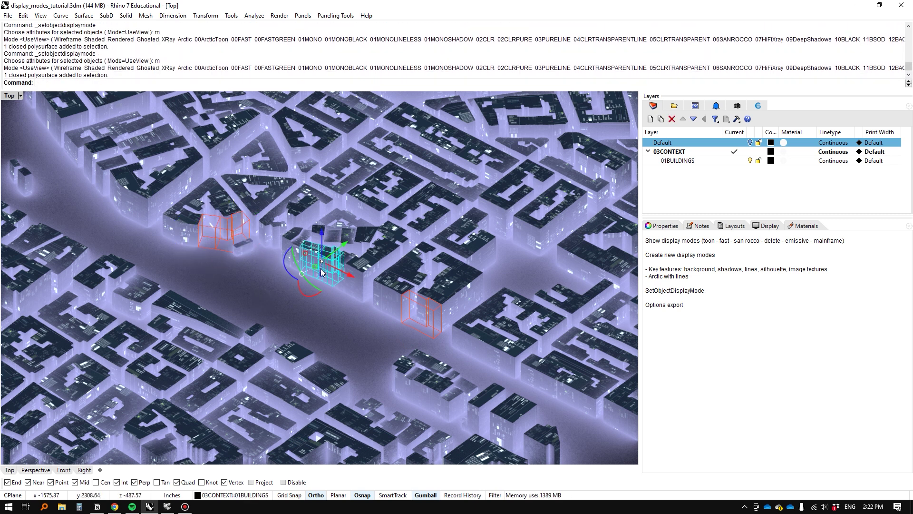
{"action": "key", "text": "Return"}
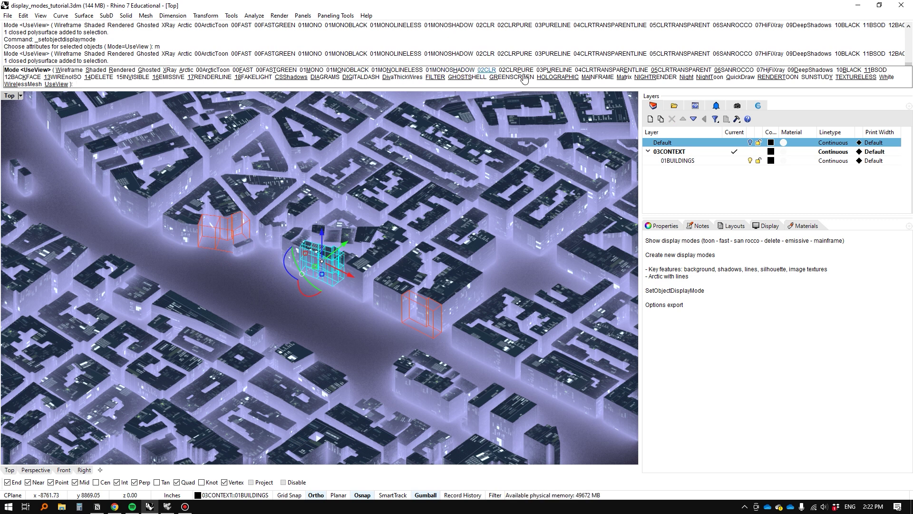
{"action": "left_click", "coordinate": [594, 77]}
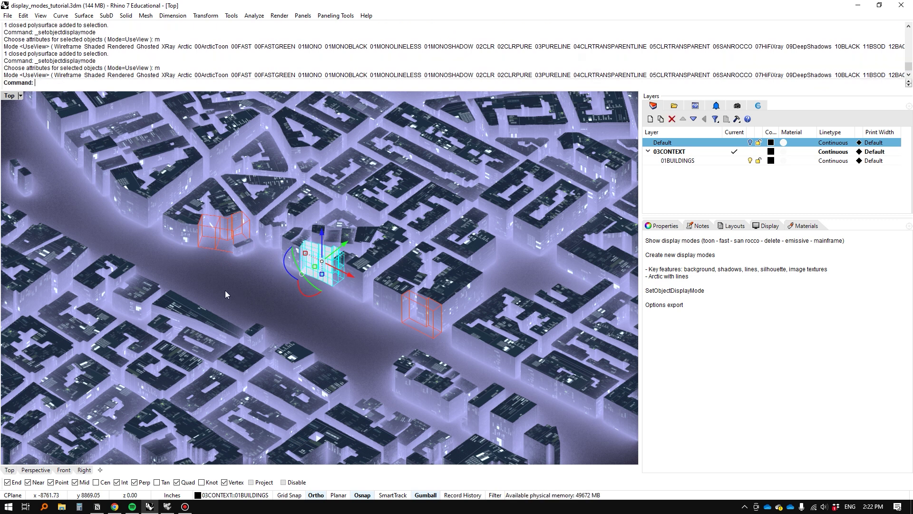
{"action": "left_click", "coordinate": [353, 274]}
{"action": "key", "text": "Return"}
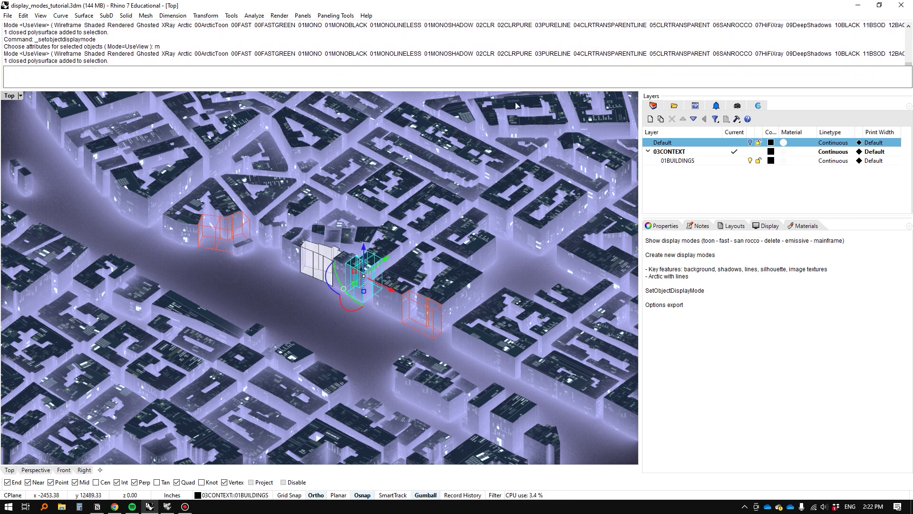
{"action": "left_click", "coordinate": [610, 82]}
{"action": "left_click", "coordinate": [241, 297]}
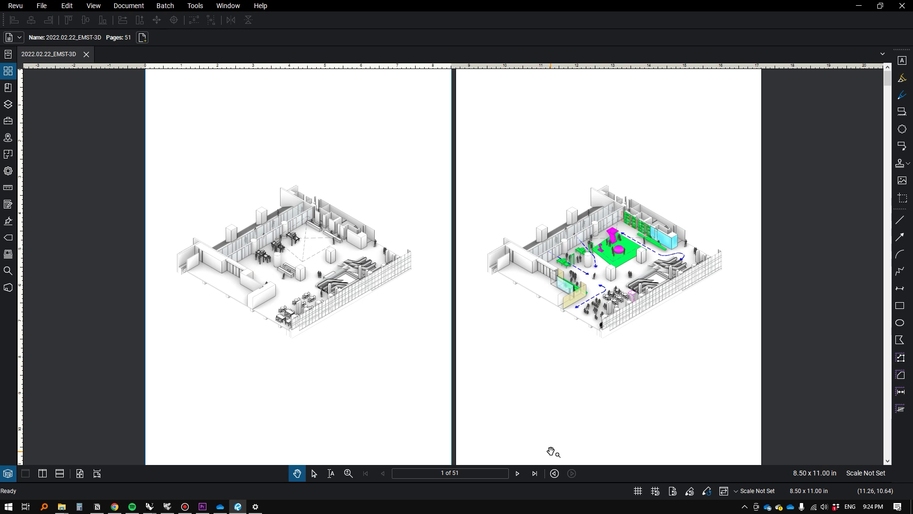
Page through the axonometric and perspective drawings in the 2022.02.22_EMST-3D document in Bluebeam Revu.
{"action": "scroll", "coordinate": [551, 452], "scroll_direction": "down", "scroll_amount": 3}
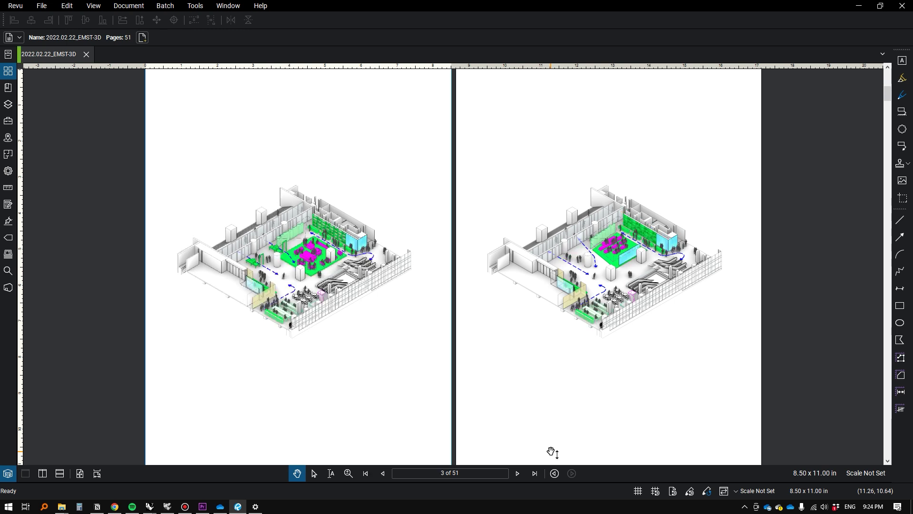
{"action": "scroll", "coordinate": [552, 452], "scroll_direction": "down", "scroll_amount": 3}
{"action": "scroll", "coordinate": [552, 452], "scroll_direction": "down", "scroll_amount": 3}
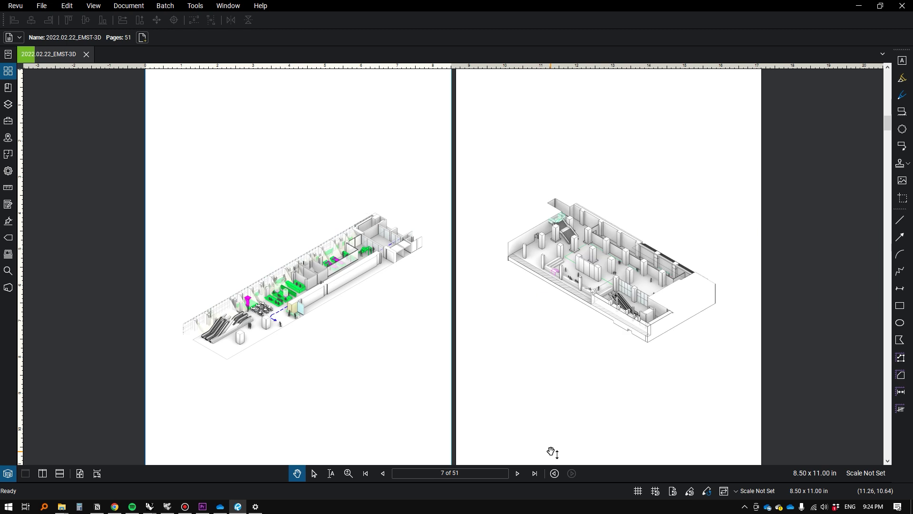
{"action": "scroll", "coordinate": [552, 452], "scroll_direction": "down", "scroll_amount": 3}
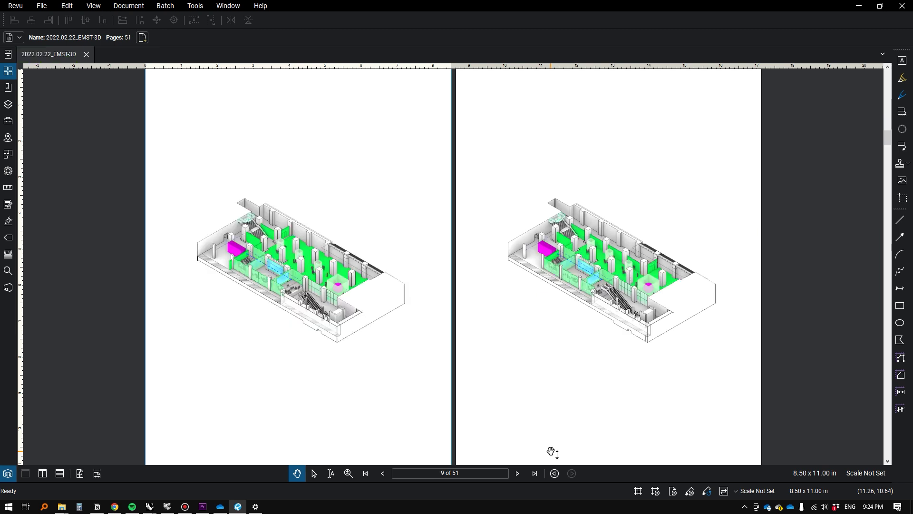
{"action": "scroll", "coordinate": [552, 452], "scroll_direction": "down", "scroll_amount": 3}
{"action": "scroll", "coordinate": [552, 452], "scroll_direction": "down", "scroll_amount": 3}
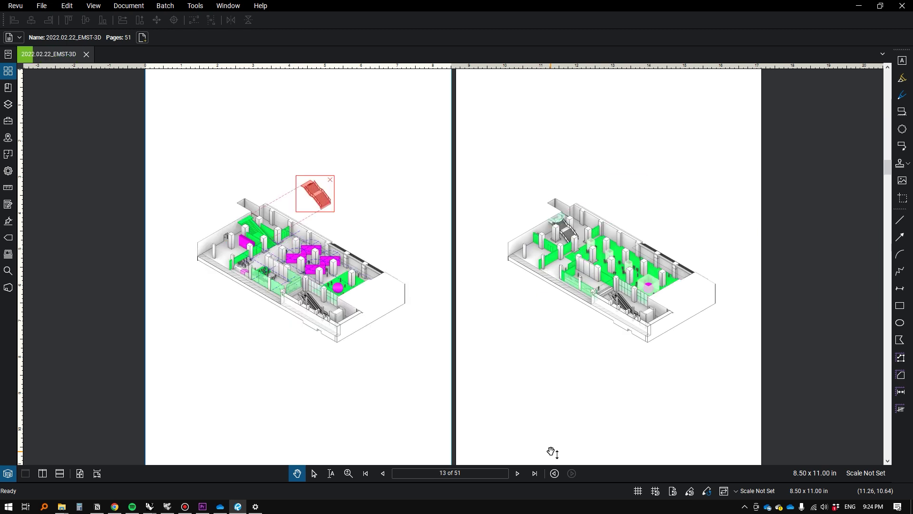
{"action": "scroll", "coordinate": [551, 452], "scroll_direction": "down", "scroll_amount": 3}
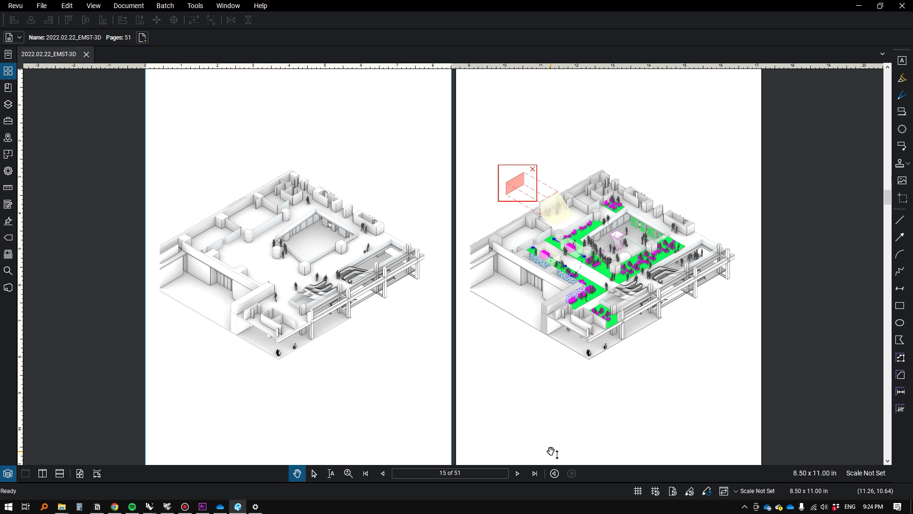
{"action": "scroll", "coordinate": [552, 452], "scroll_direction": "down", "scroll_amount": 3}
{"action": "scroll", "coordinate": [552, 452], "scroll_direction": "down", "scroll_amount": 3}
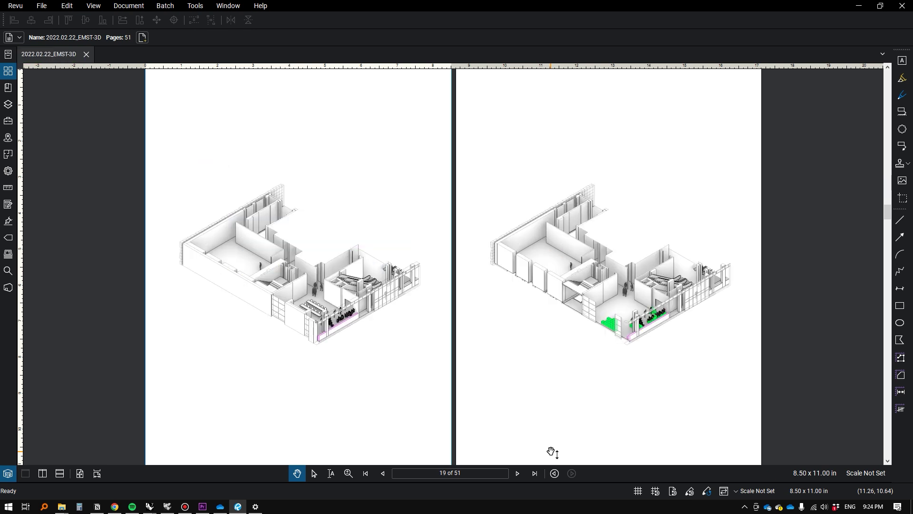
{"action": "scroll", "coordinate": [552, 452], "scroll_direction": "down", "scroll_amount": 3}
{"action": "scroll", "coordinate": [552, 452], "scroll_direction": "down", "scroll_amount": 3}
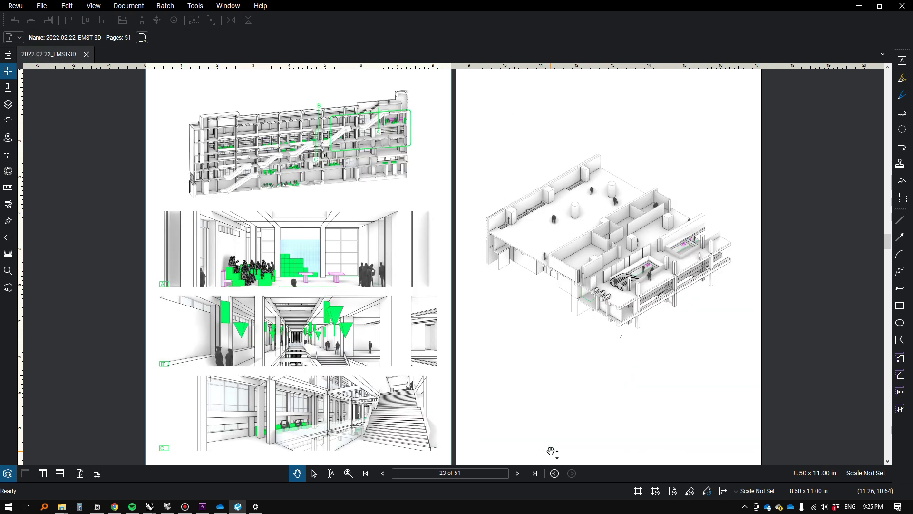
{"action": "scroll", "coordinate": [552, 452], "scroll_direction": "down", "scroll_amount": 3}
{"action": "scroll", "coordinate": [552, 452], "scroll_direction": "down", "scroll_amount": 3}
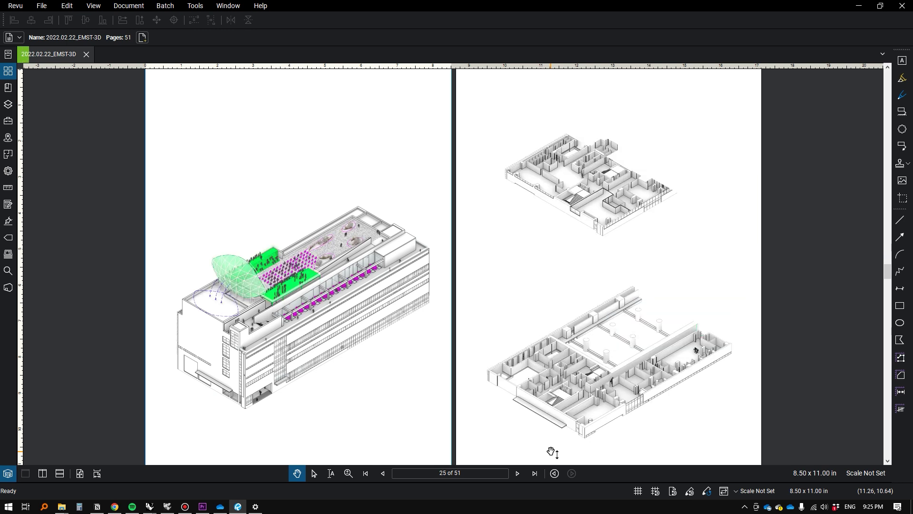
{"action": "scroll", "coordinate": [552, 452], "scroll_direction": "down", "scroll_amount": 3}
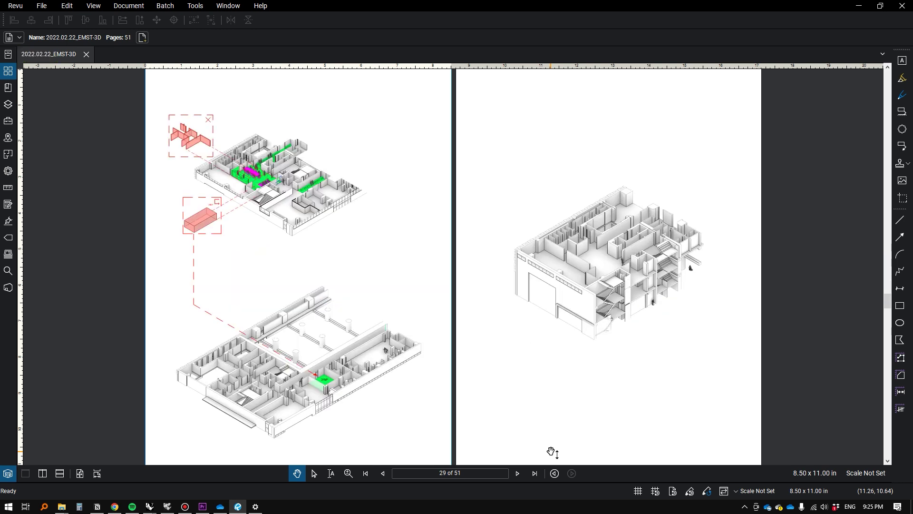
{"action": "scroll", "coordinate": [551, 452], "scroll_direction": "down", "scroll_amount": 3}
{"action": "scroll", "coordinate": [551, 451], "scroll_direction": "down", "scroll_amount": 3}
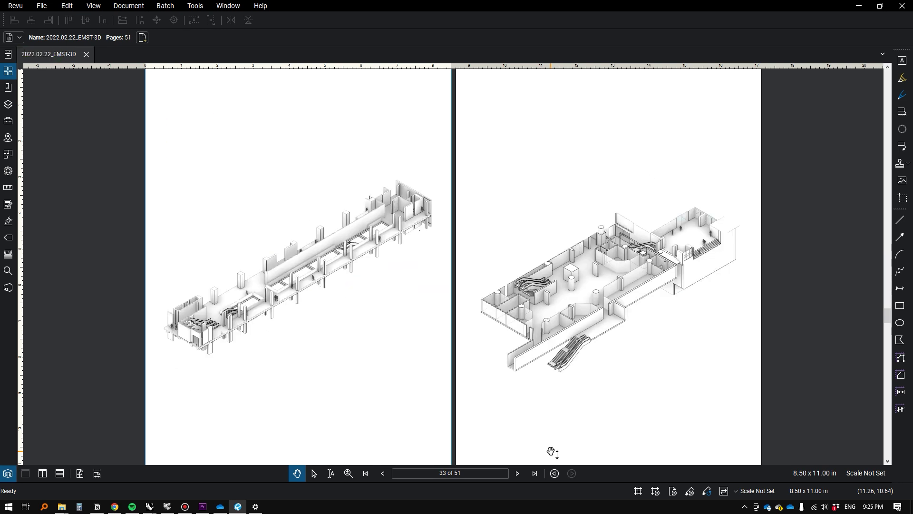
{"action": "scroll", "coordinate": [552, 451], "scroll_direction": "down", "scroll_amount": 3}
{"action": "scroll", "coordinate": [552, 452], "scroll_direction": "down", "scroll_amount": 3}
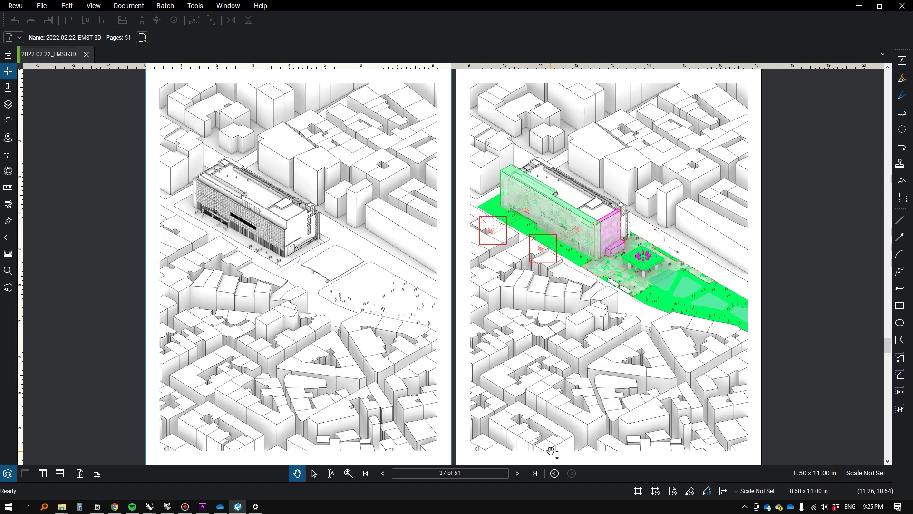
{"action": "scroll", "coordinate": [552, 452], "scroll_direction": "down", "scroll_amount": 3}
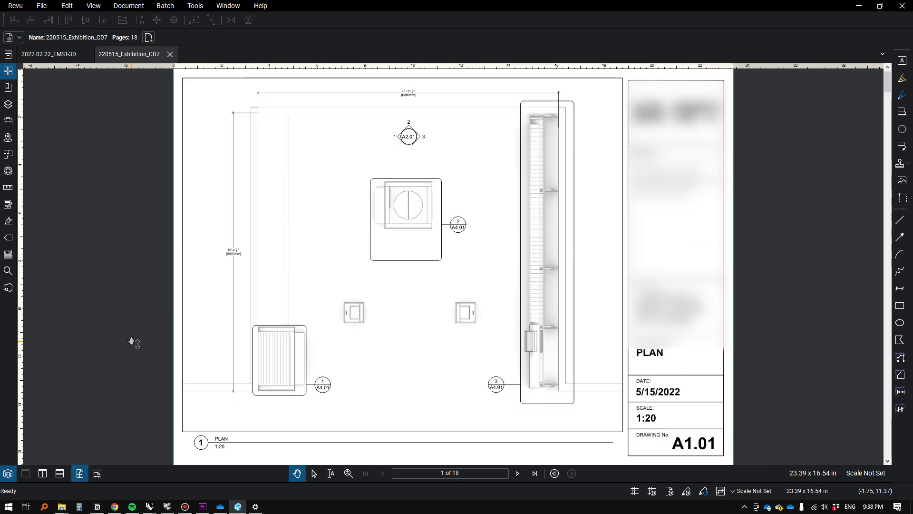
{"action": "scroll", "coordinate": [133, 343], "scroll_direction": "down", "scroll_amount": 3}
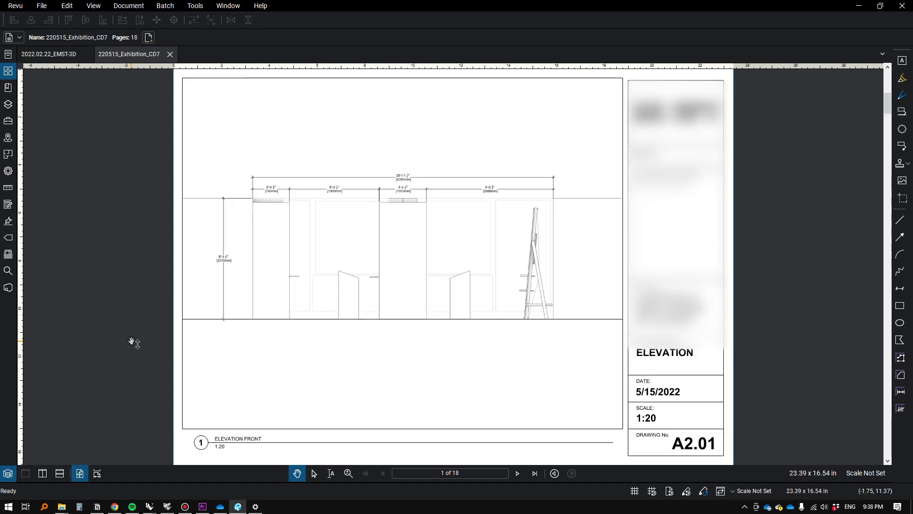
Page through the elevation, section, structure and detail sheets in the 220515_Exhibition_CD7 drawing set.
{"action": "scroll", "coordinate": [134, 342], "scroll_direction": "down", "scroll_amount": 3}
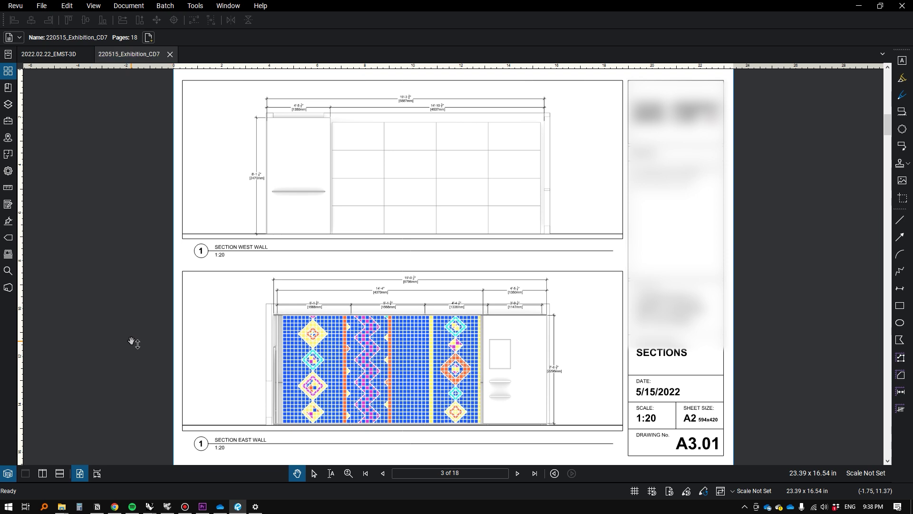
{"action": "scroll", "coordinate": [133, 343], "scroll_direction": "down", "scroll_amount": 3}
{"action": "left_click", "coordinate": [131, 340]}
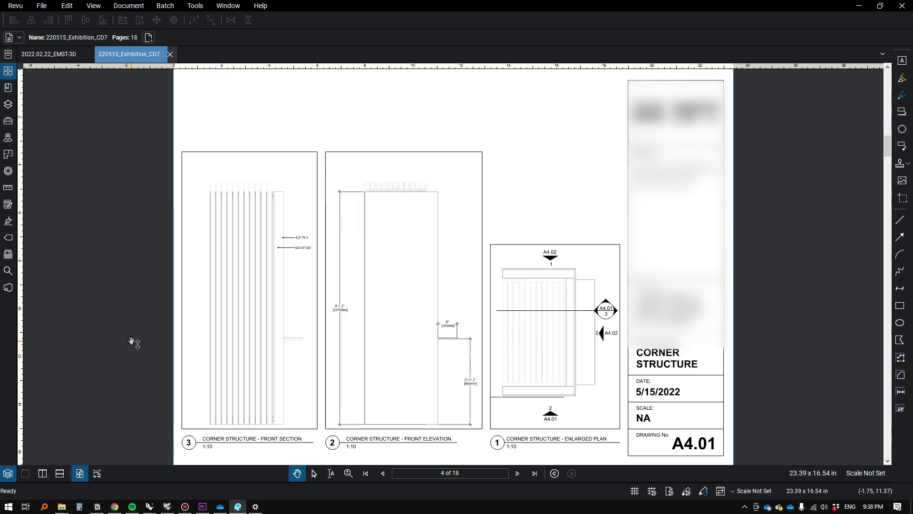
{"action": "scroll", "coordinate": [133, 343], "scroll_direction": "down", "scroll_amount": 3}
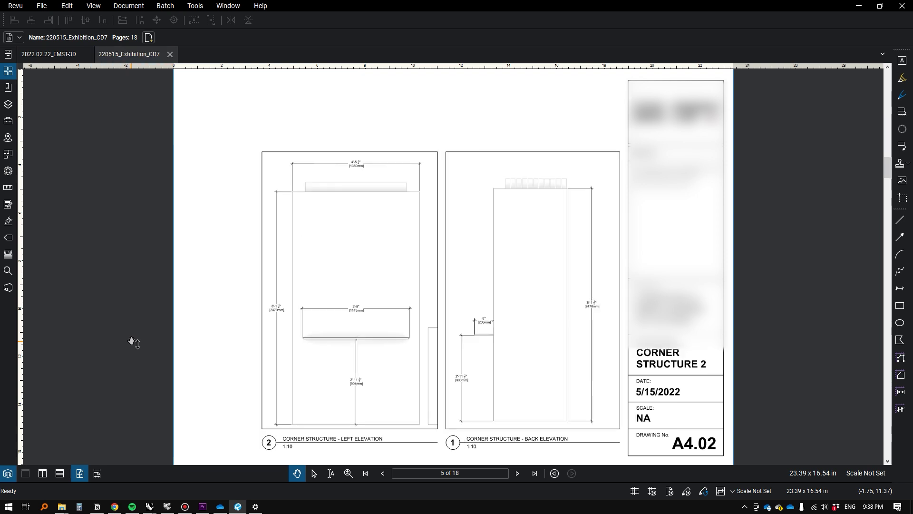
{"action": "scroll", "coordinate": [133, 343], "scroll_direction": "down", "scroll_amount": 3}
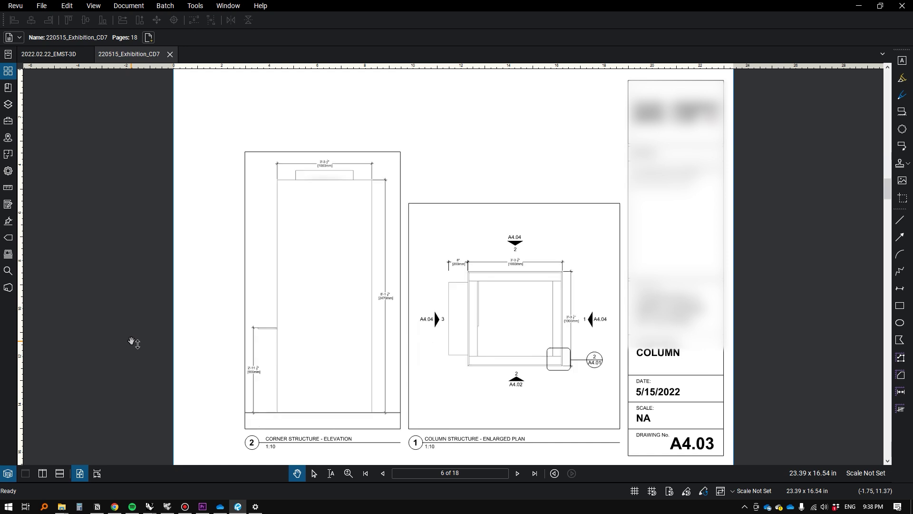
{"action": "scroll", "coordinate": [134, 342], "scroll_direction": "down", "scroll_amount": 3}
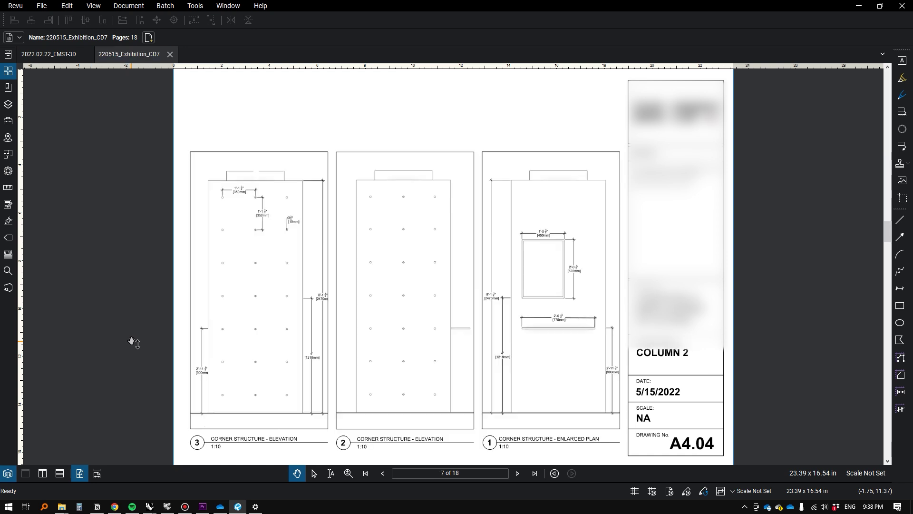
{"action": "scroll", "coordinate": [134, 342], "scroll_direction": "down", "scroll_amount": 3}
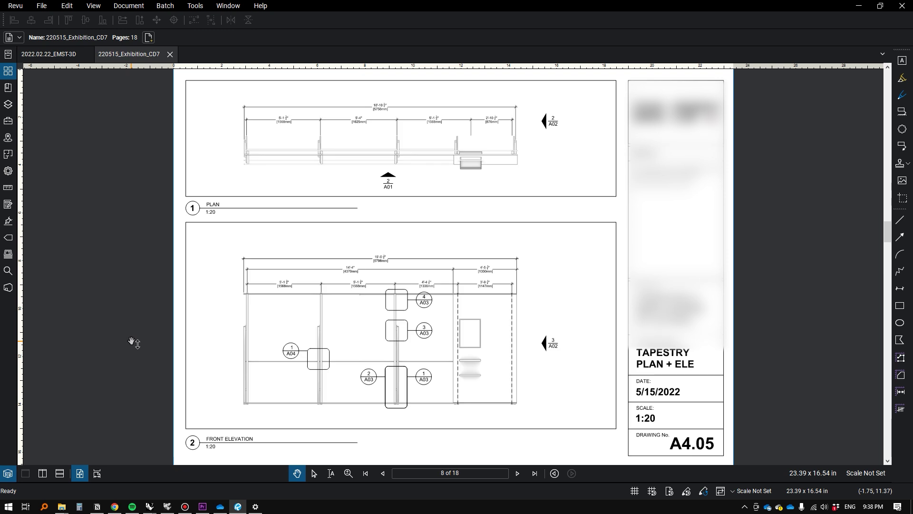
{"action": "scroll", "coordinate": [134, 342], "scroll_direction": "down", "scroll_amount": 3}
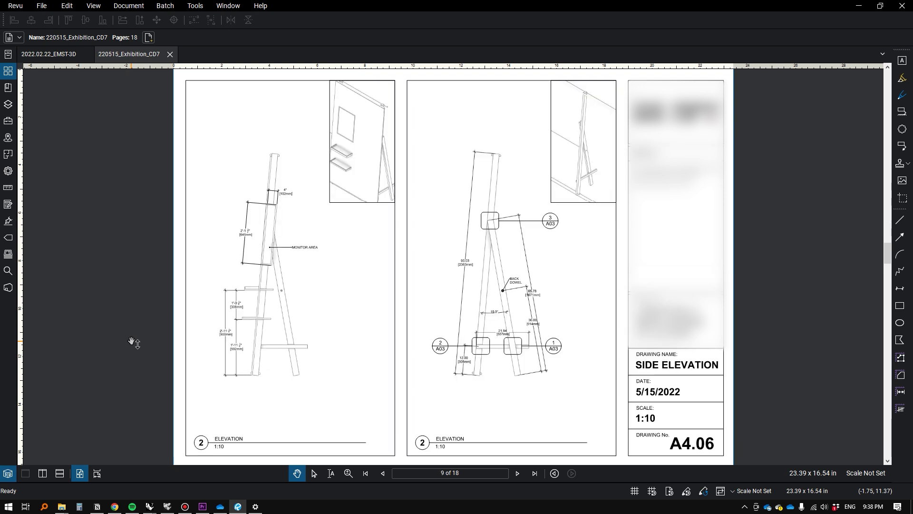
{"action": "scroll", "coordinate": [133, 343], "scroll_direction": "down", "scroll_amount": 3}
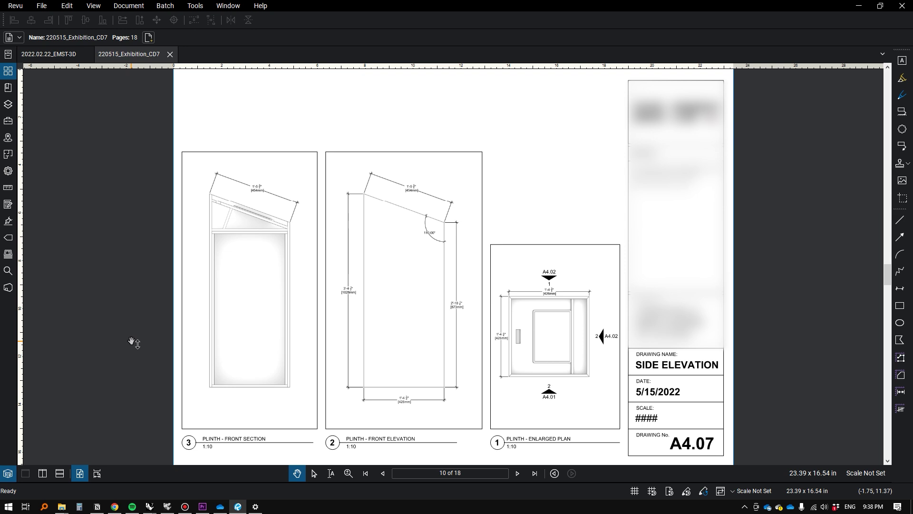
{"action": "scroll", "coordinate": [134, 342], "scroll_direction": "down", "scroll_amount": 3}
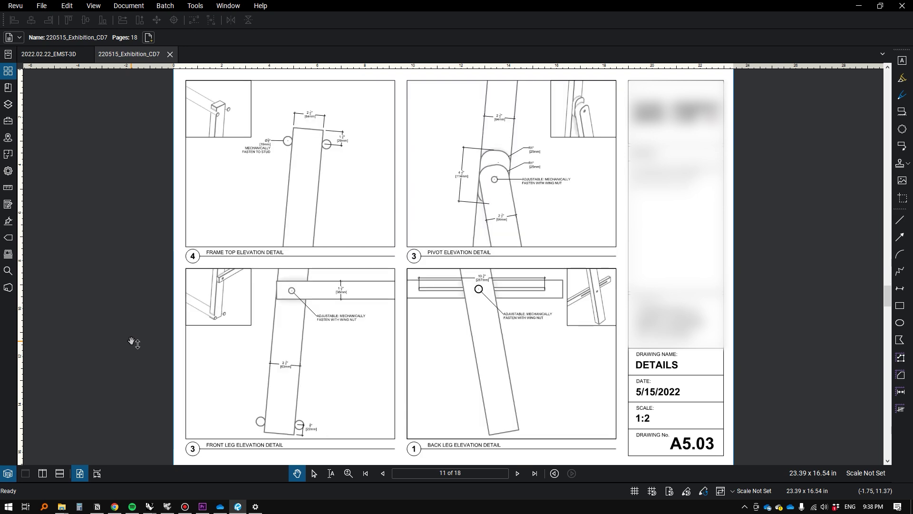
{"action": "scroll", "coordinate": [134, 343], "scroll_direction": "down", "scroll_amount": 3}
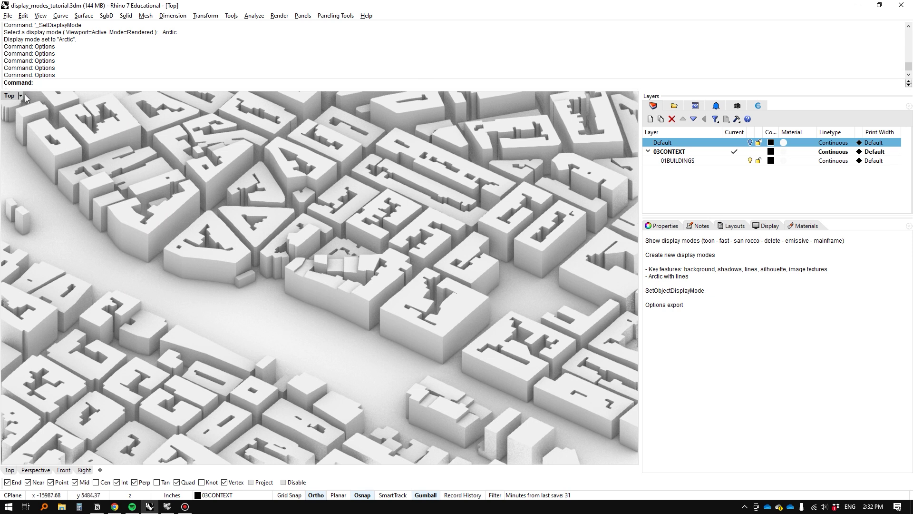
Switch to the Rhino city model and open the Display Modes list in Rhino Options.
{"action": "left_click", "coordinate": [20, 95]}
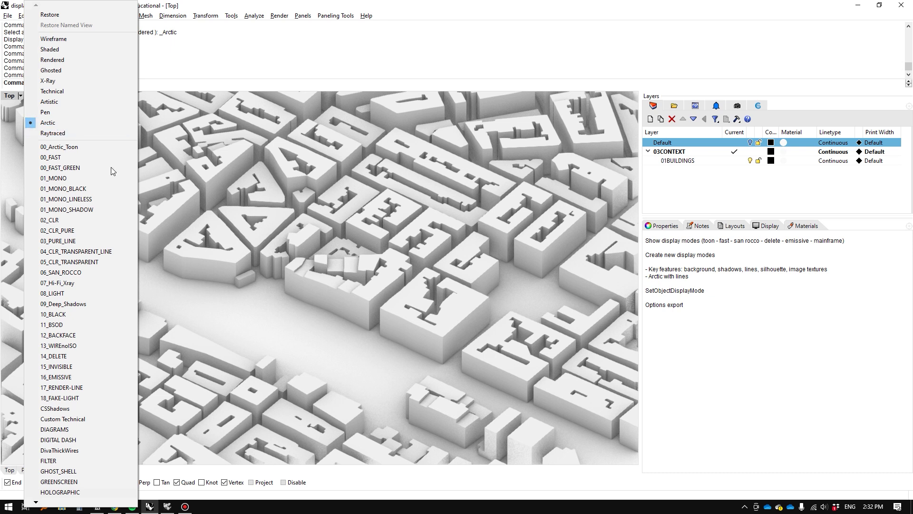
{"action": "left_click", "coordinate": [294, 336]}
{"action": "type", "text": "Options"}
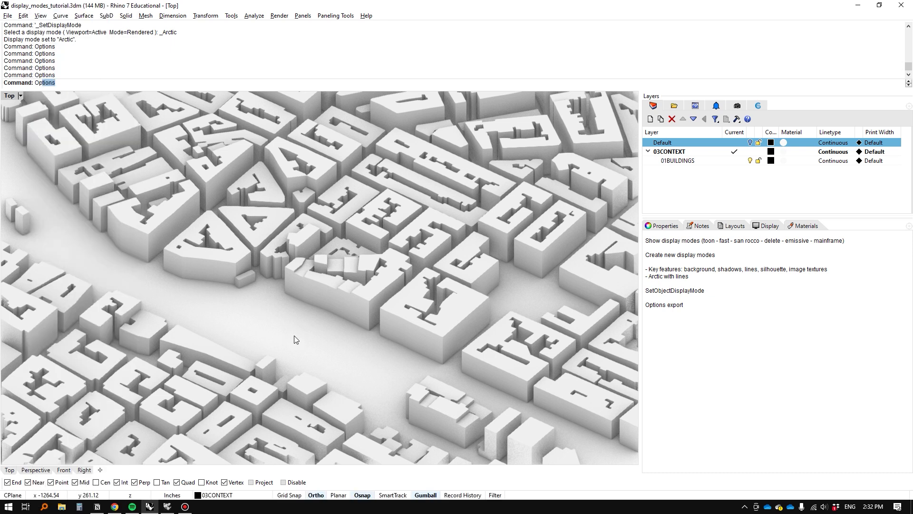
{"action": "key", "text": "Return"}
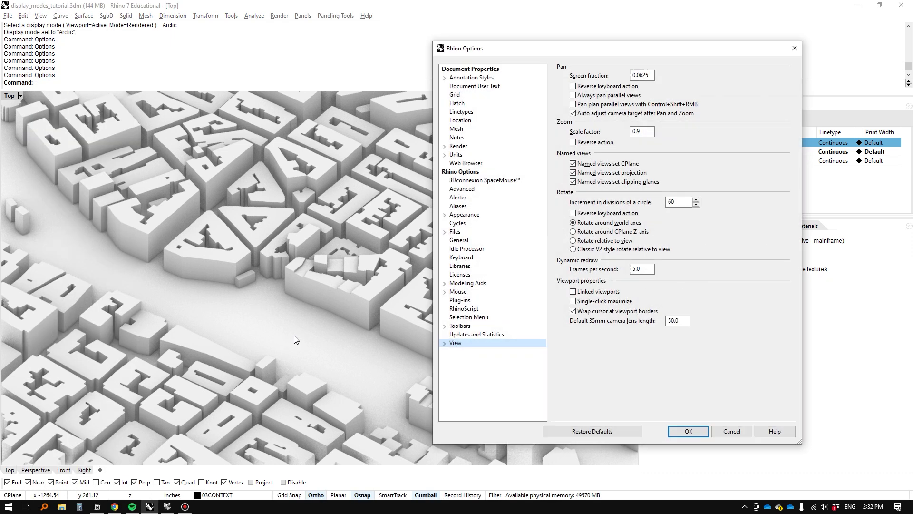
{"action": "left_click_drag", "start_coordinate": [504, 48], "coordinate": [431, 36]}
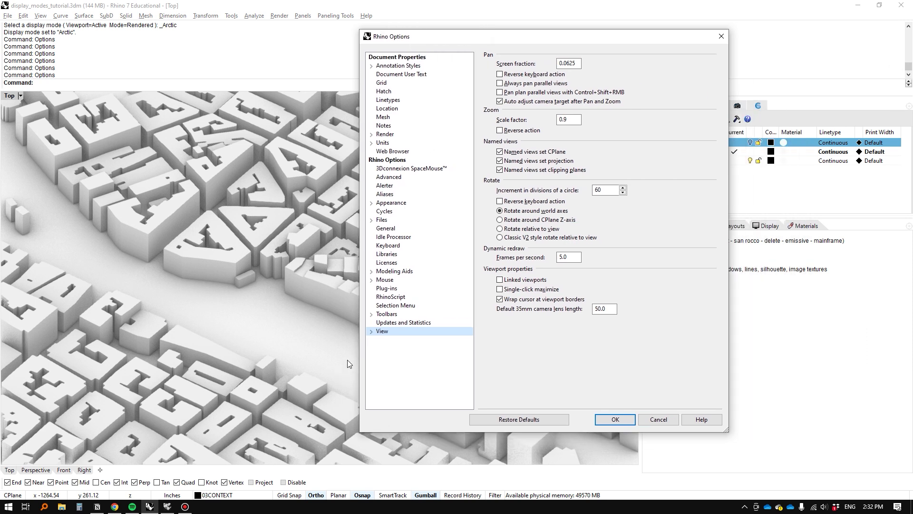
{"action": "left_click", "coordinate": [371, 332]}
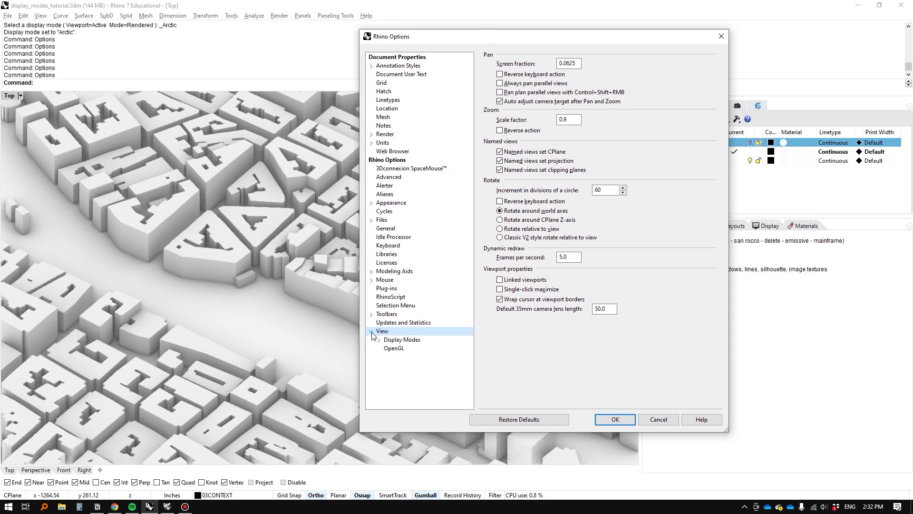
{"action": "left_click", "coordinate": [422, 339]}
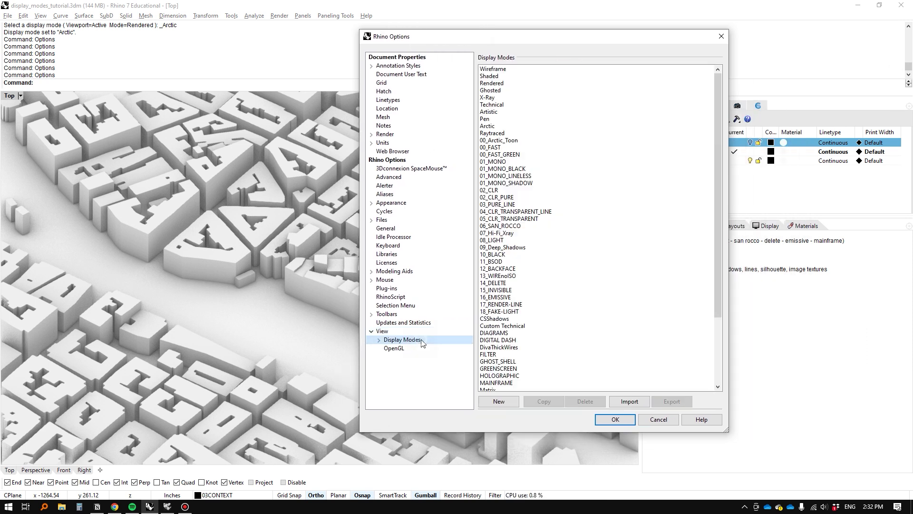
Create a copy of the built-in Arctic display mode.
{"action": "left_click", "coordinate": [494, 69]}
{"action": "left_click", "coordinate": [493, 133]}
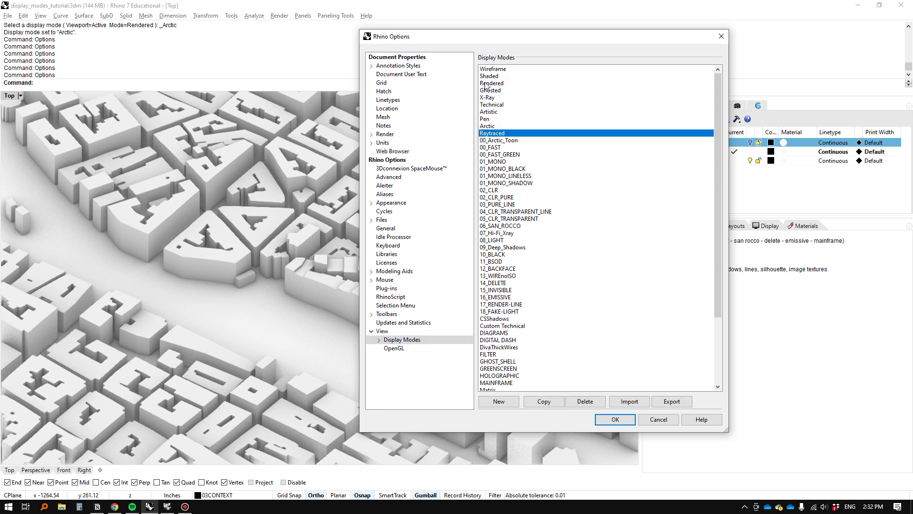
{"action": "left_click", "coordinate": [490, 126]}
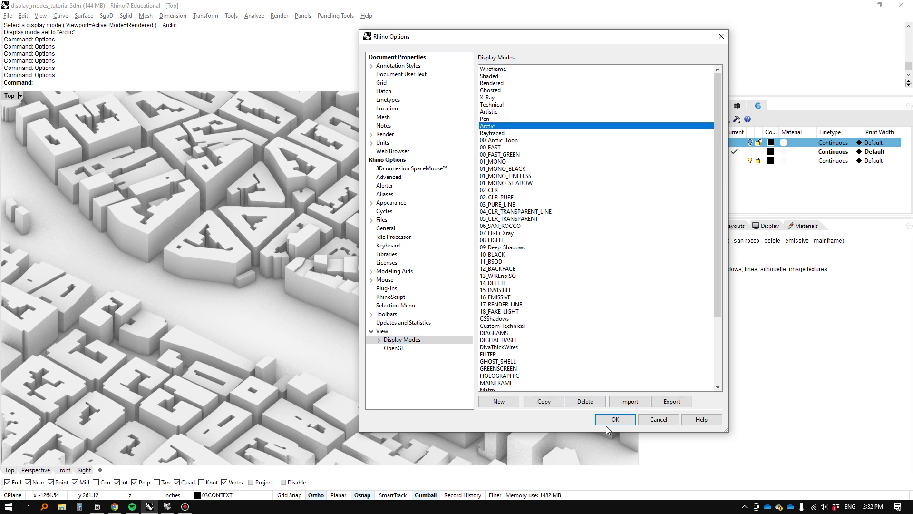
{"action": "left_click", "coordinate": [543, 402]}
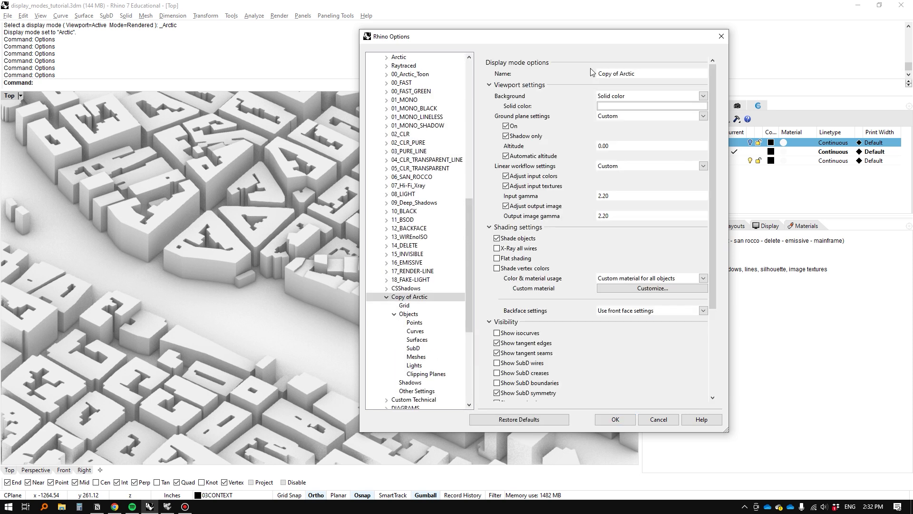
Rename the copied Arctic display mode as Custom Arctic and accept the options.
{"action": "left_click", "coordinate": [616, 74]}
{"action": "left_click_drag", "start_coordinate": [618, 74], "coordinate": [576, 85]}
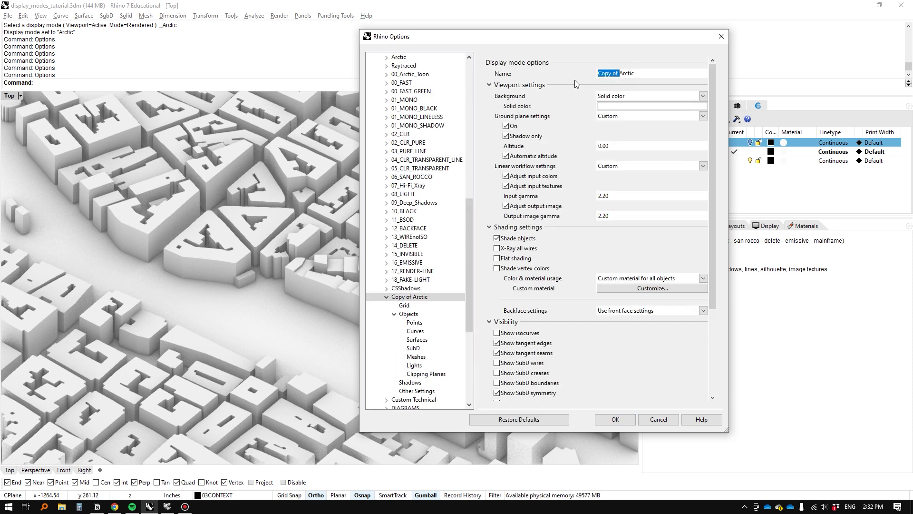
{"action": "type", "text": "Custom"}
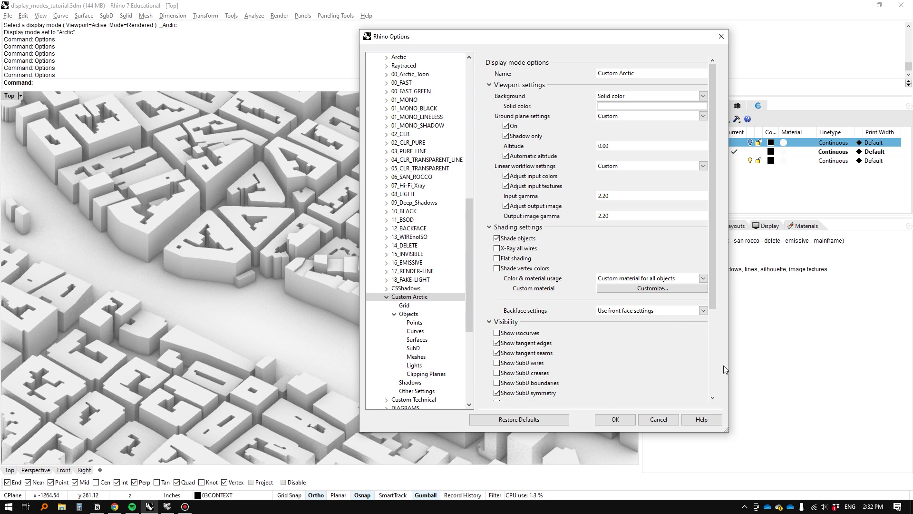
{"action": "left_click", "coordinate": [617, 420]}
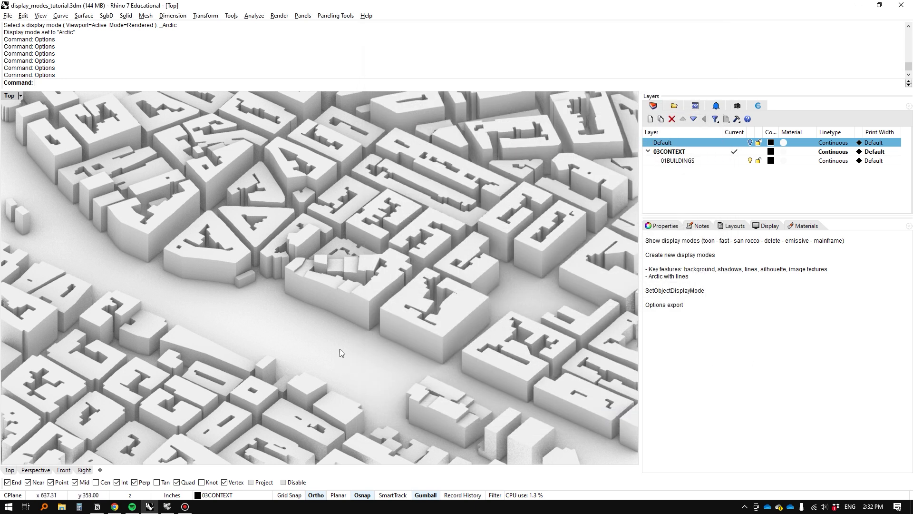
Set the Top viewport to the Custom Arctic display mode and reopen that mode's settings in Rhino Options.
{"action": "left_click", "coordinate": [21, 96]}
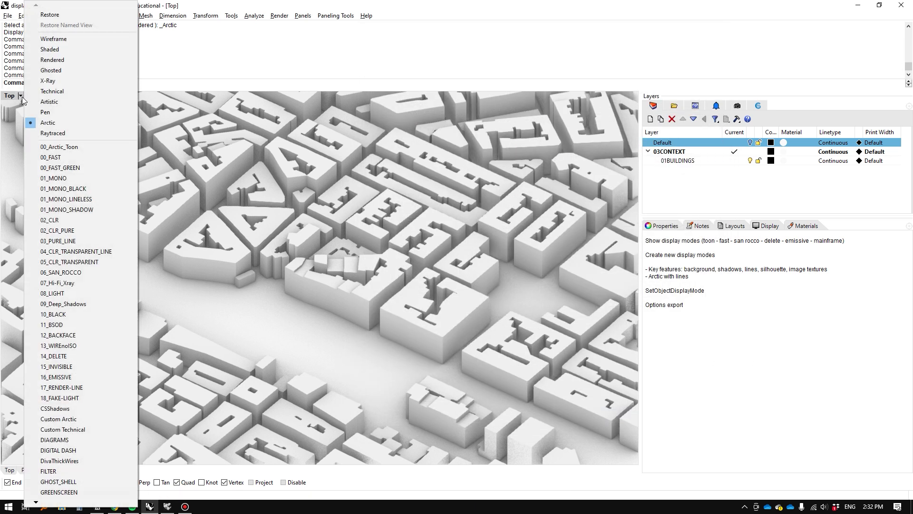
{"action": "left_click", "coordinate": [67, 419]}
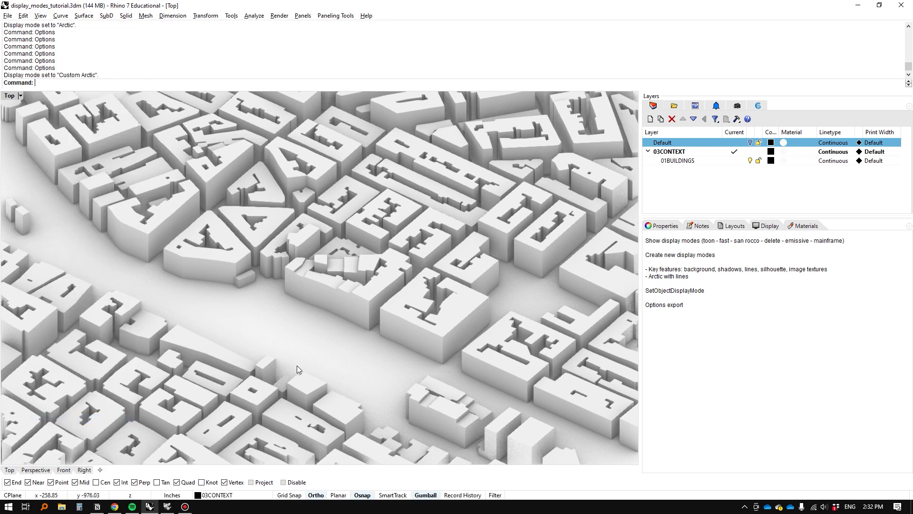
{"action": "type", "text": "op"}
{"action": "key", "text": "Return"}
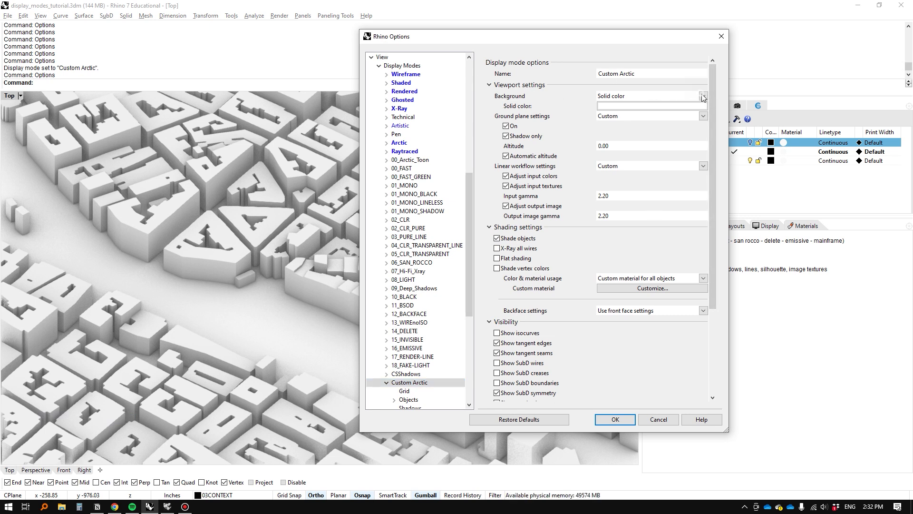
{"action": "left_click", "coordinate": [675, 97]}
{"action": "left_click", "coordinate": [626, 117]}
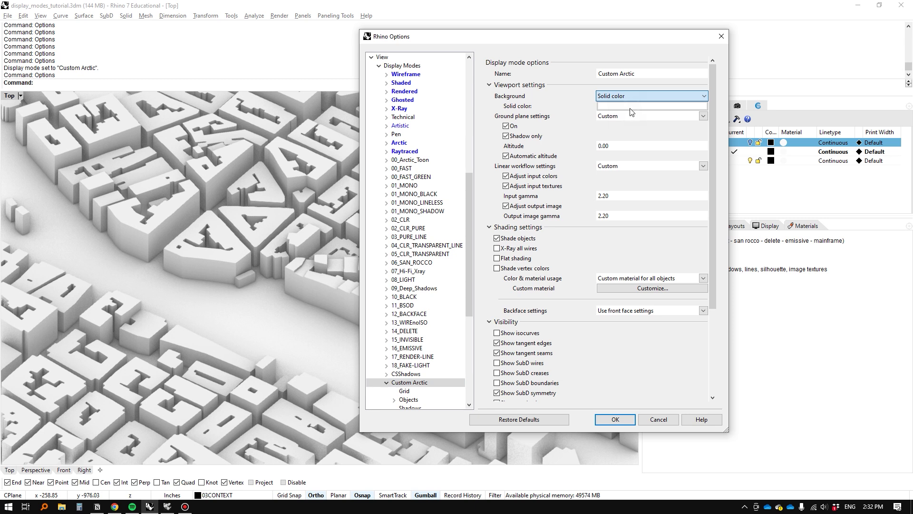
{"action": "left_click", "coordinate": [630, 109]}
{"action": "left_click", "coordinate": [543, 119]}
{"action": "key", "text": "Escape"}
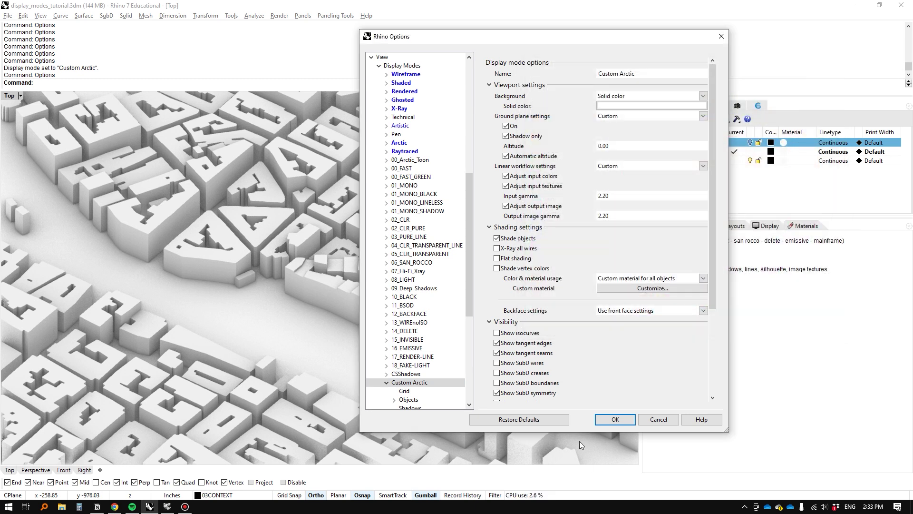
Give Custom Arctic a two-colour gradient background with red as the top colour and purple as the bottom colour.
{"action": "left_click", "coordinate": [660, 96]}
{"action": "left_click", "coordinate": [624, 126]}
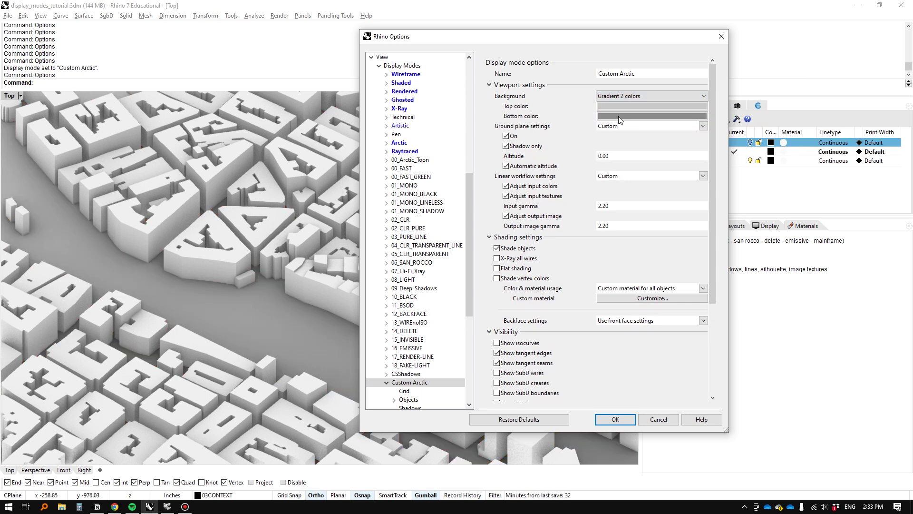
{"action": "left_click", "coordinate": [610, 105]}
{"action": "left_click", "coordinate": [686, 142]}
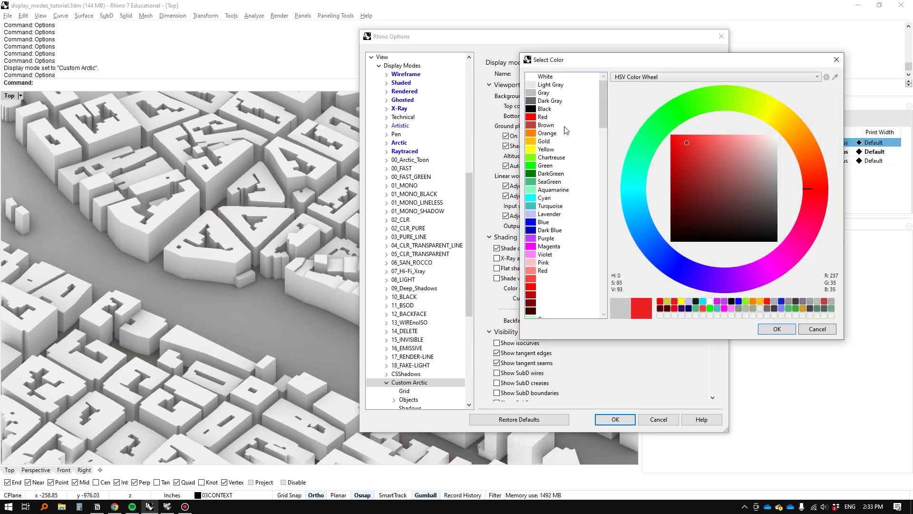
{"action": "left_click", "coordinate": [550, 119]}
{"action": "left_click", "coordinate": [763, 327]}
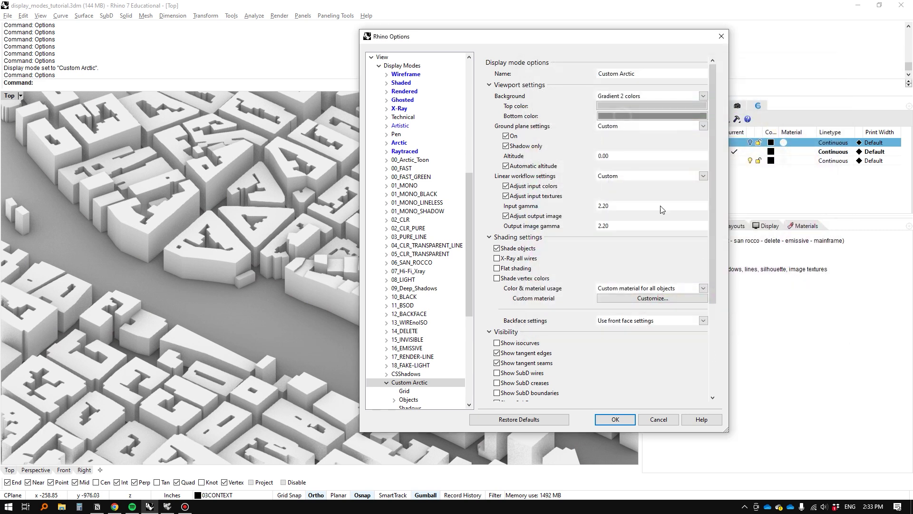
{"action": "left_click", "coordinate": [651, 115]}
{"action": "left_click", "coordinate": [731, 301]}
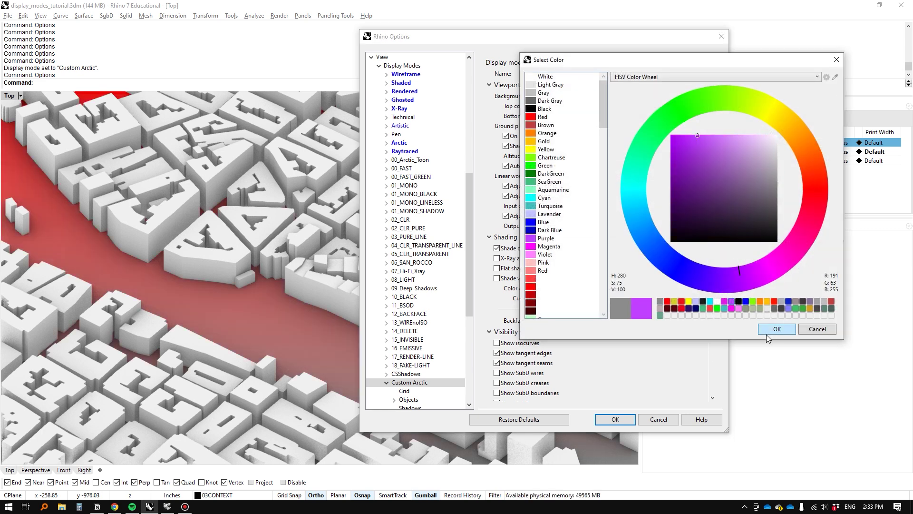
{"action": "left_click", "coordinate": [769, 330]}
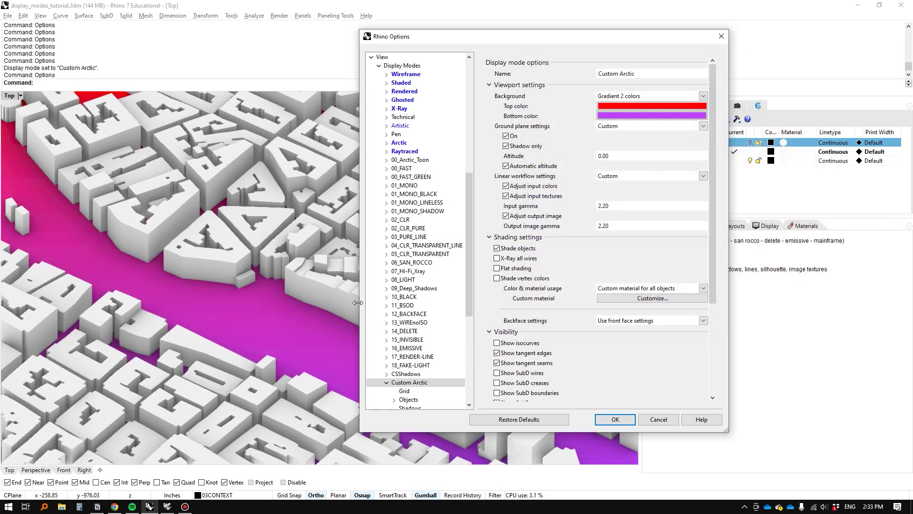
Set the Custom Arctic background to an image file, using the first Gilen_epic_storm PNG on the Desktop.
{"action": "left_click", "coordinate": [666, 96]}
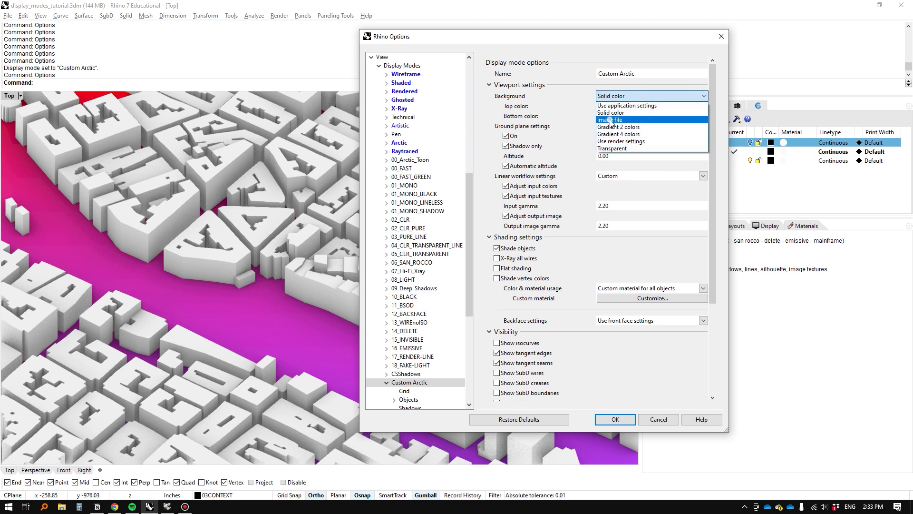
{"action": "left_click", "coordinate": [661, 120]}
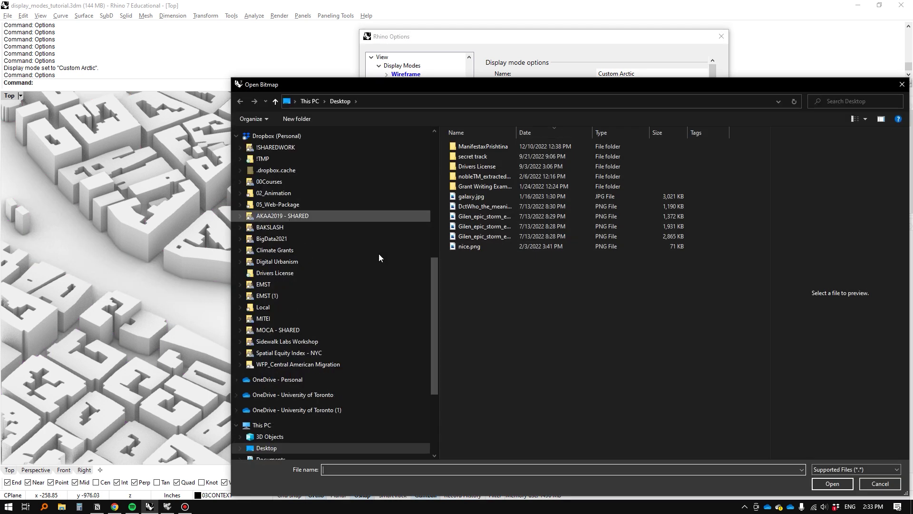
{"action": "left_click", "coordinate": [471, 207]}
{"action": "double_click", "coordinate": [466, 216]}
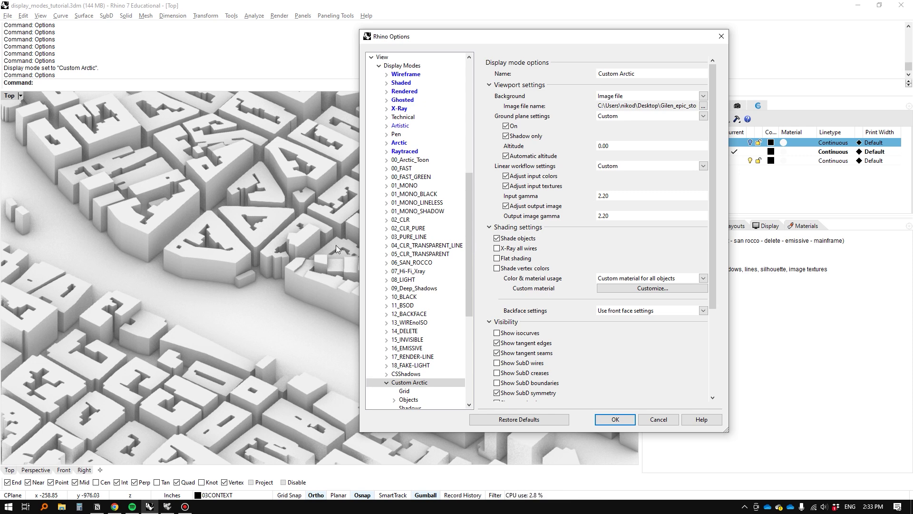
Set the Custom Arctic background to Use application settings and accept the options.
{"action": "left_click", "coordinate": [606, 417]}
{"action": "right_click_drag", "start_coordinate": [286, 352], "coordinate": [360, 272], "text": "ctrl+shift"}
{"action": "key", "text": "Return"}
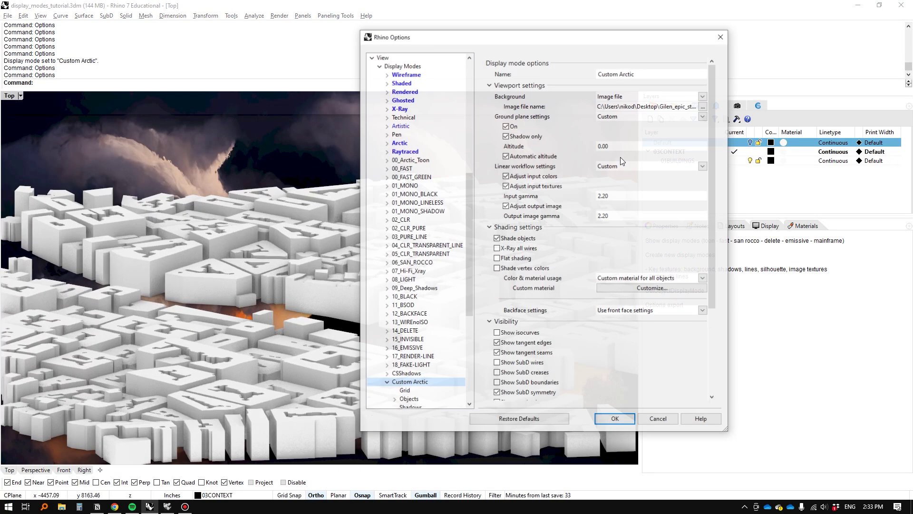
{"action": "left_click", "coordinate": [634, 96]}
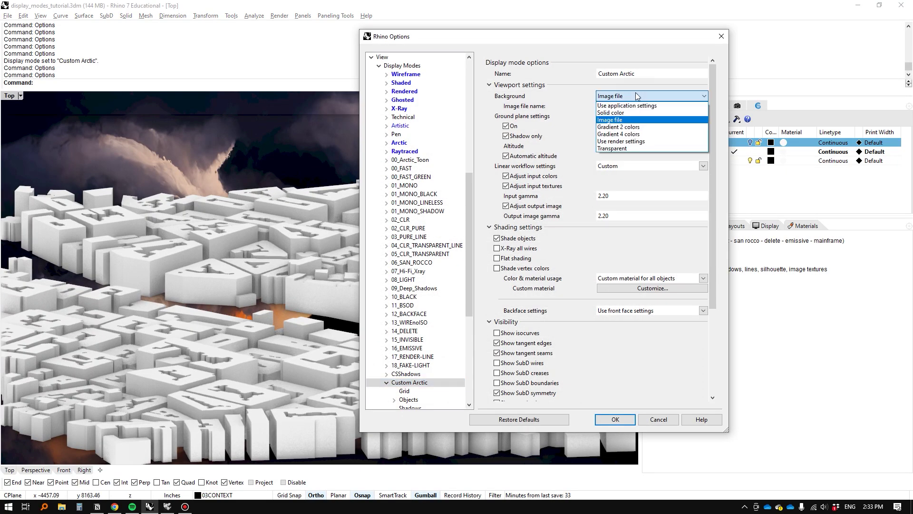
{"action": "left_click", "coordinate": [612, 106]}
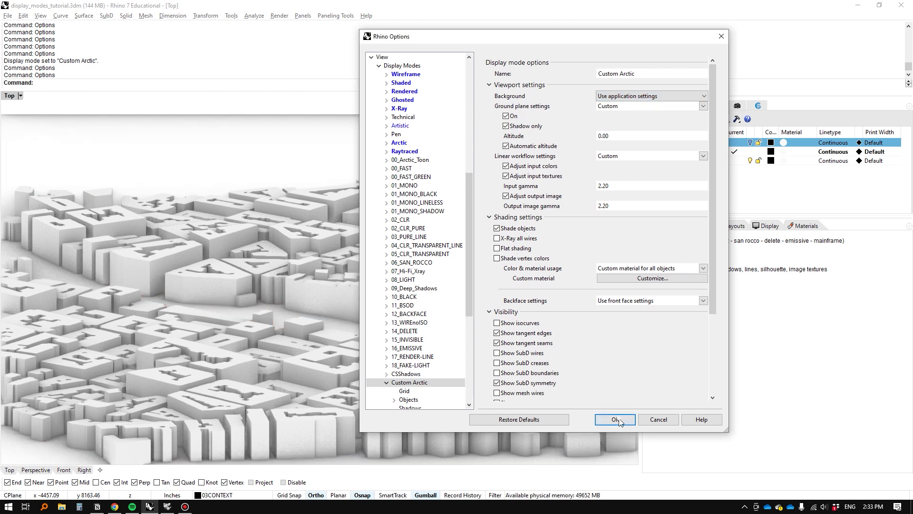
{"action": "left_click", "coordinate": [615, 420]}
{"action": "scroll", "coordinate": [326, 233], "scroll_direction": "down", "scroll_amount": 3}
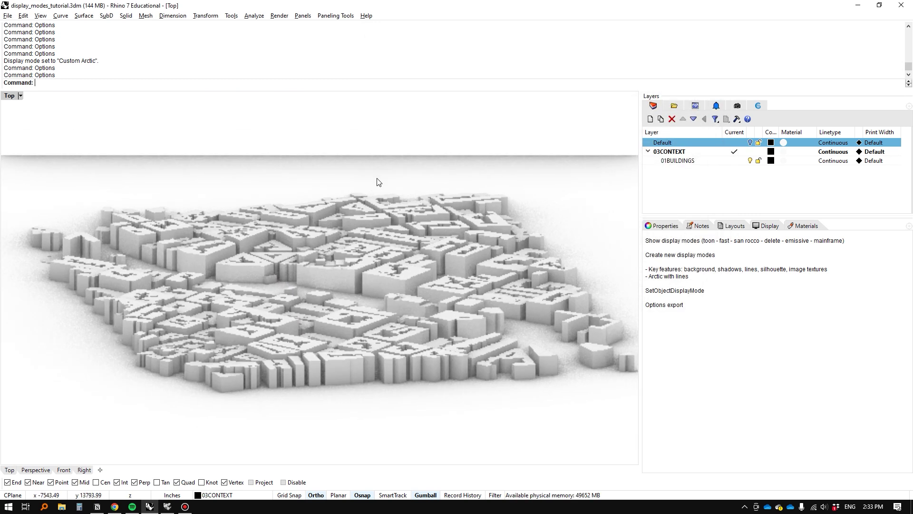
Reopen the Custom Arctic settings and toggle its ground plane off and back on to compare the effect.
{"action": "right_click", "coordinate": [362, 165]}
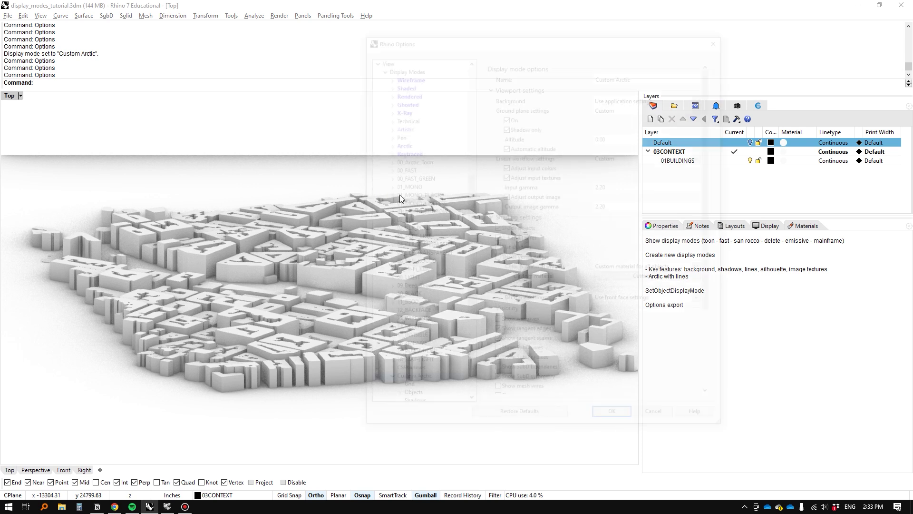
{"action": "left_click", "coordinate": [506, 116]}
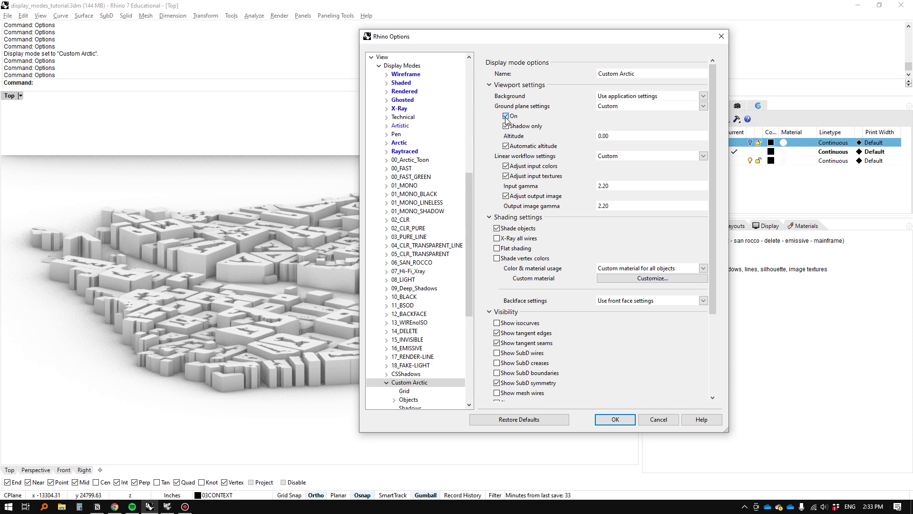
{"action": "left_click", "coordinate": [506, 116]}
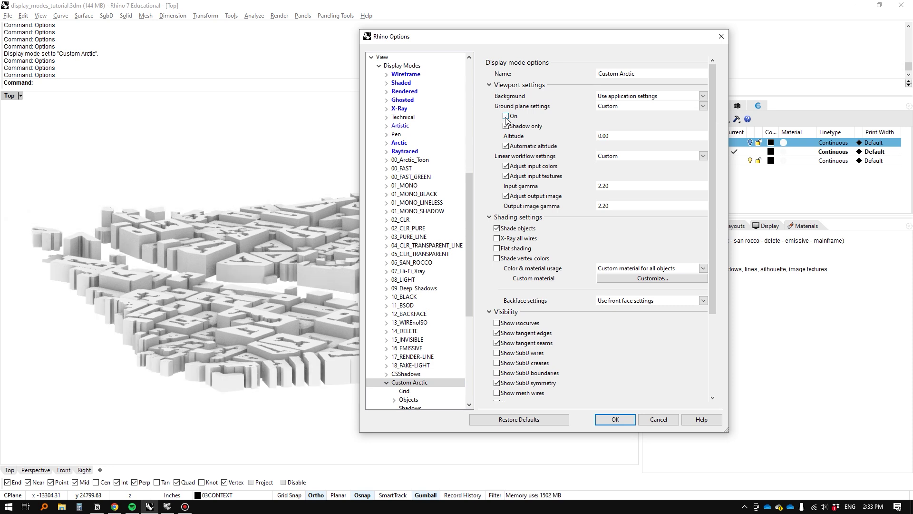
{"action": "left_click", "coordinate": [506, 116]}
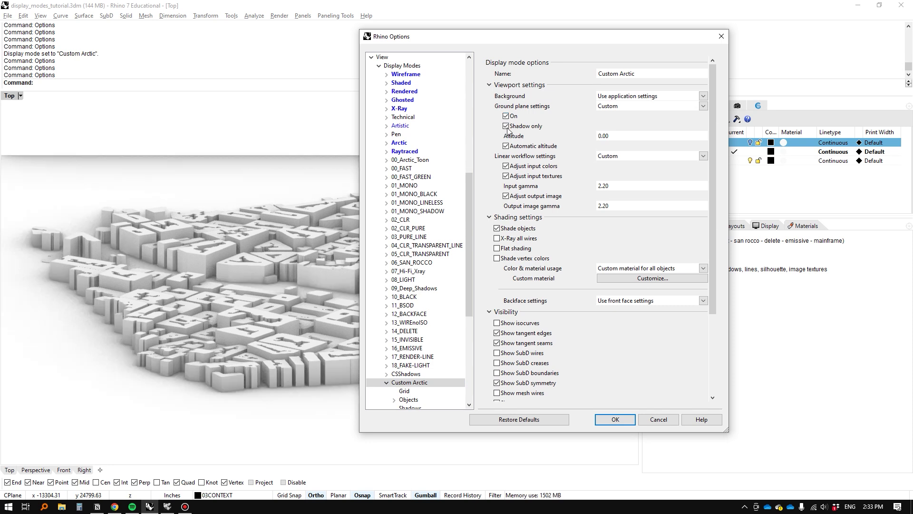
In the Custom Arctic surface settings, try an edge thickness of 2 pixels and settle on 1 pixel.
{"action": "scroll", "coordinate": [532, 224], "scroll_direction": "down", "scroll_amount": 3}
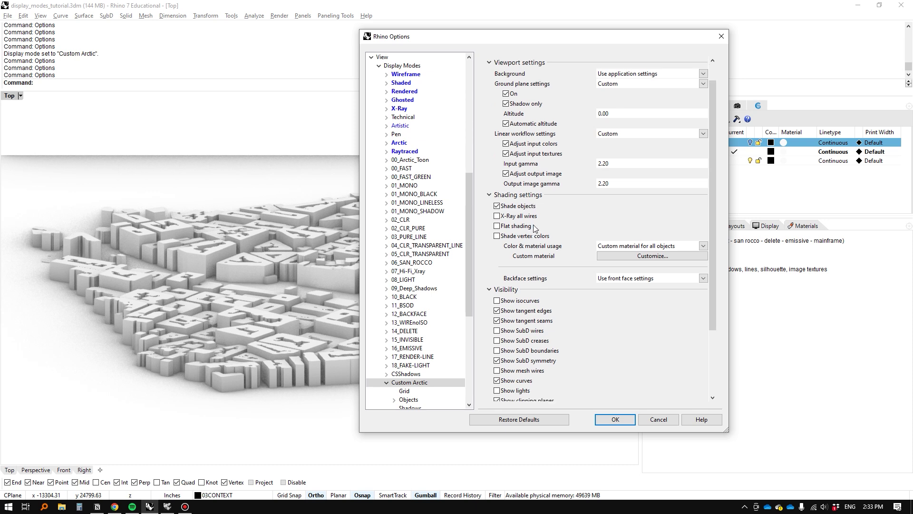
{"action": "scroll", "coordinate": [571, 270], "scroll_direction": "down", "scroll_amount": 3}
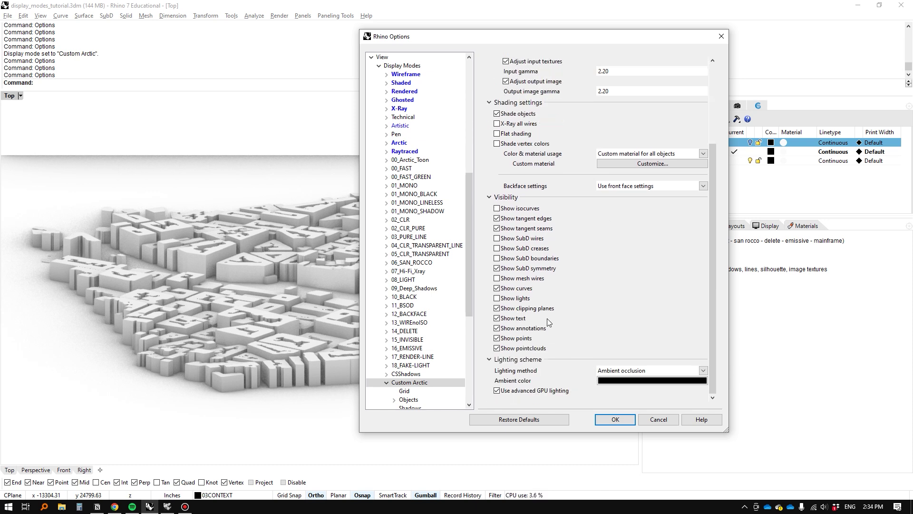
{"action": "left_click", "coordinate": [497, 208]}
{"action": "scroll", "coordinate": [442, 261], "scroll_direction": "down", "scroll_amount": 4}
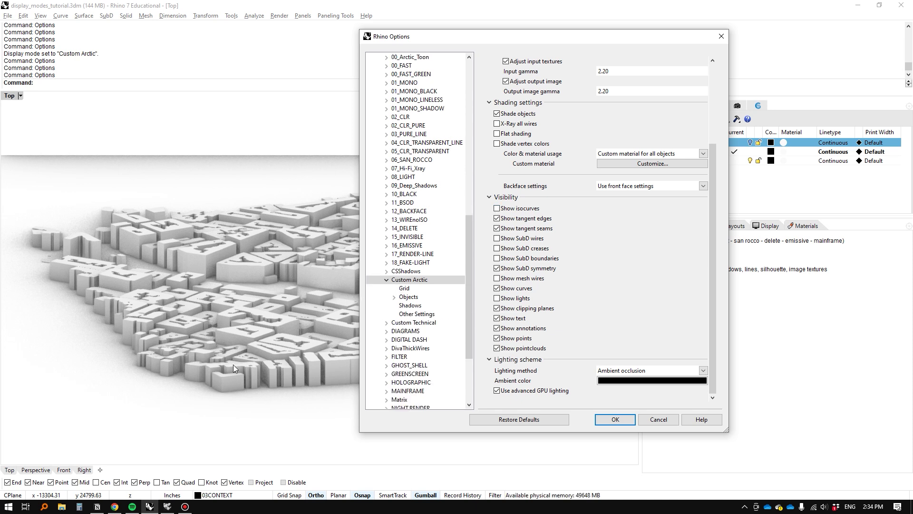
{"action": "left_click", "coordinate": [408, 297]}
{"action": "left_click", "coordinate": [394, 297]}
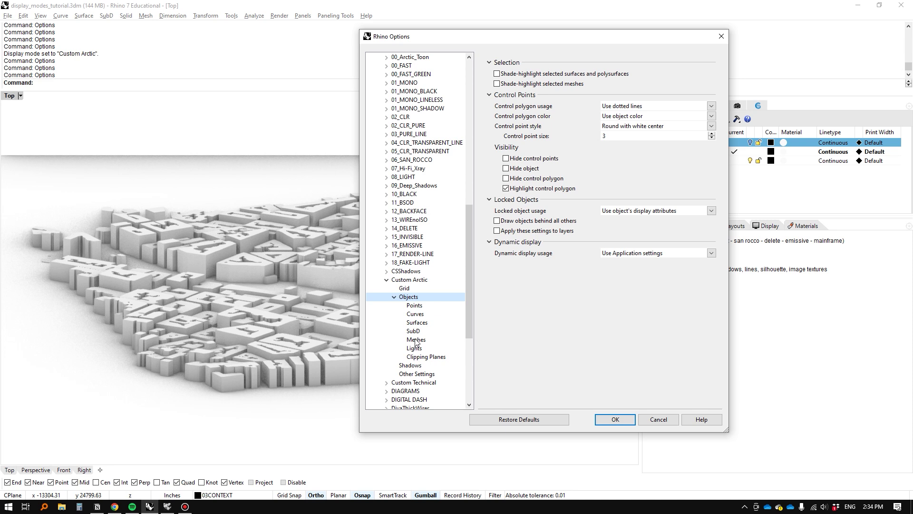
{"action": "left_click", "coordinate": [414, 324]}
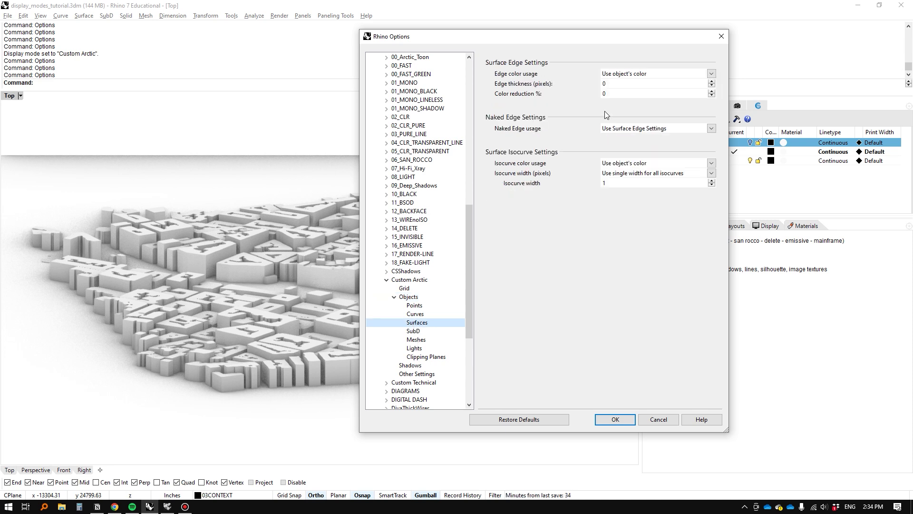
{"action": "left_click", "coordinate": [624, 86]}
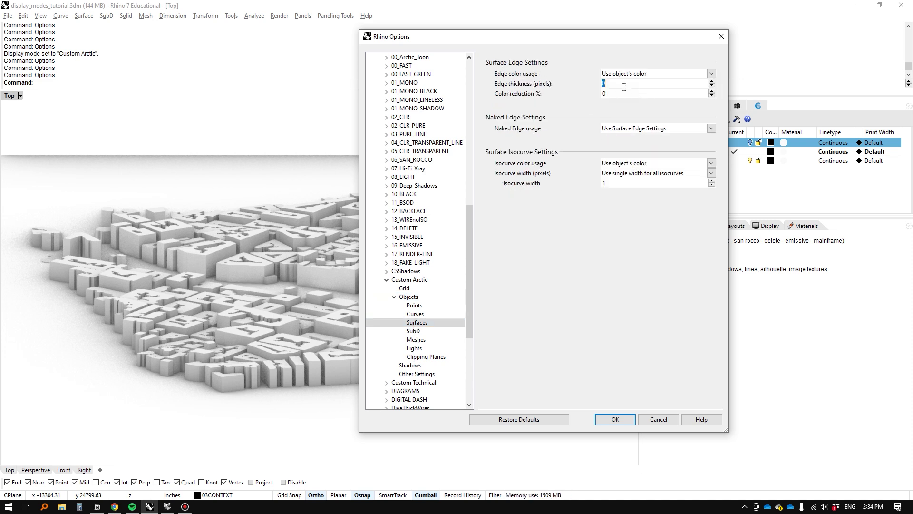
{"action": "type", "text": "1"}
{"action": "left_click", "coordinate": [712, 82]}
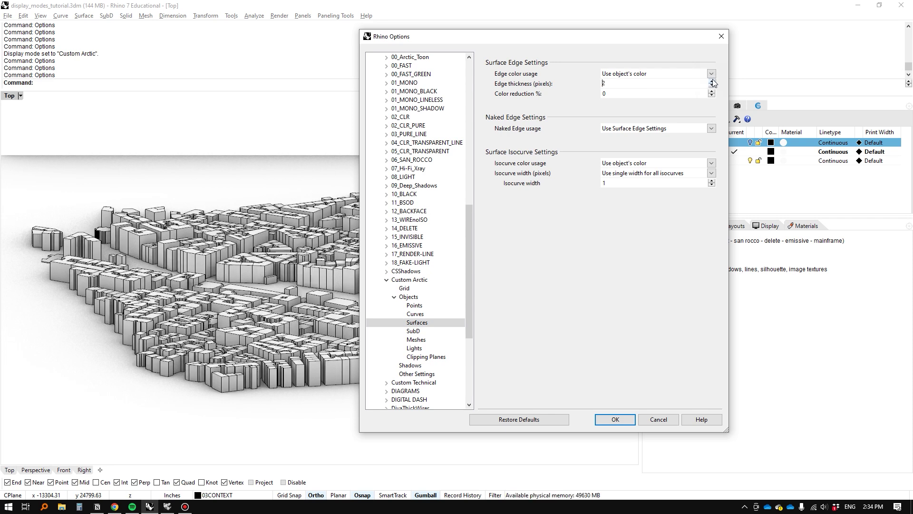
{"action": "left_click", "coordinate": [713, 81]}
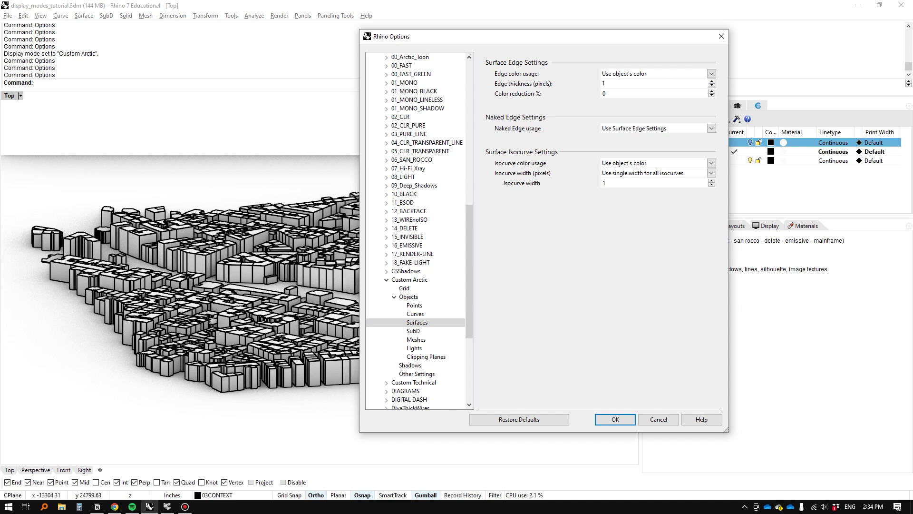
Switch the surface edges to a single color for all edges and choose a green with RGB 72, 181, 88.
{"action": "left_click", "coordinate": [710, 74]}
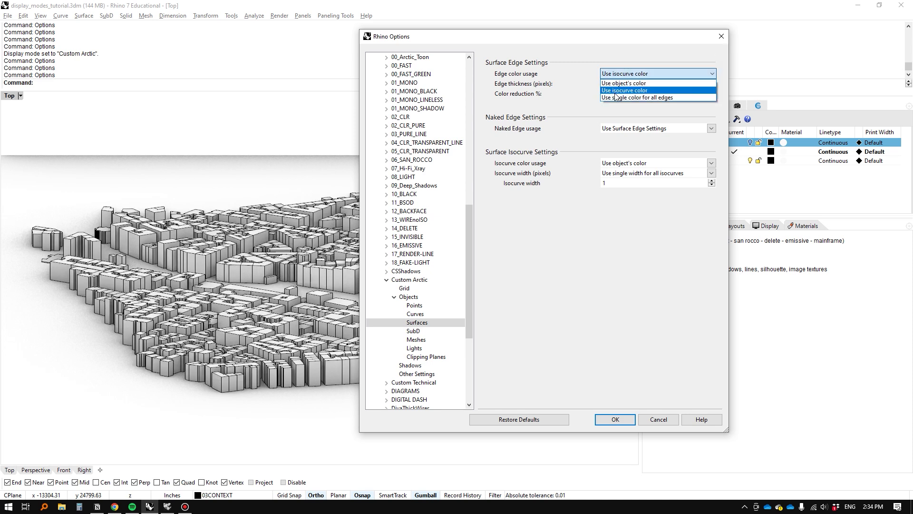
{"action": "left_click", "coordinate": [618, 97]}
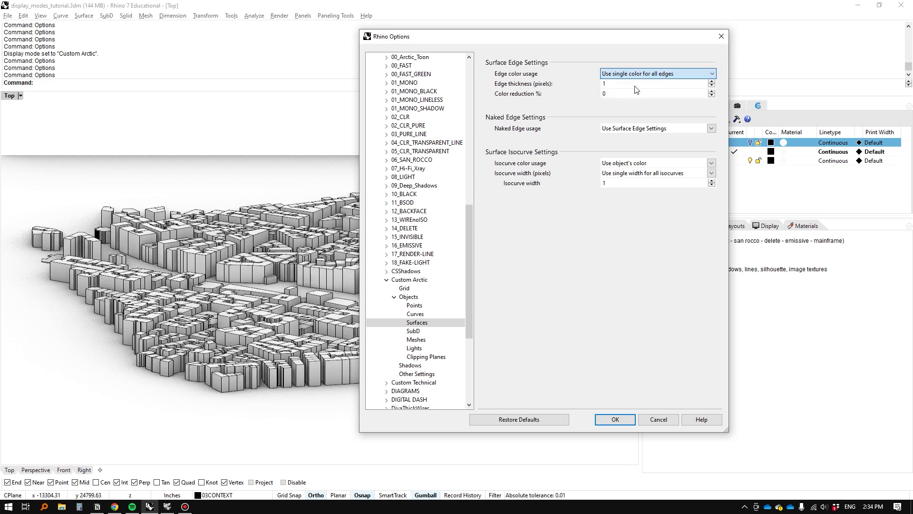
{"action": "left_click", "coordinate": [627, 85]}
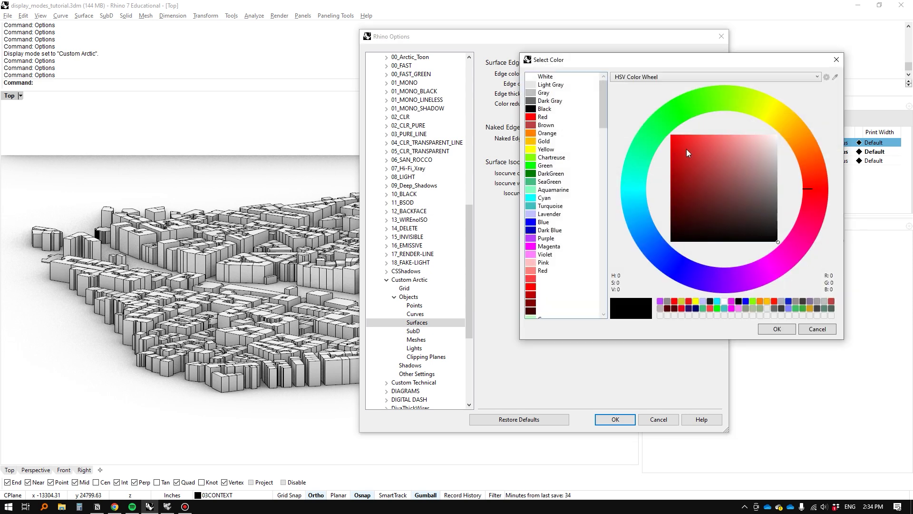
{"action": "left_click", "coordinate": [727, 100]}
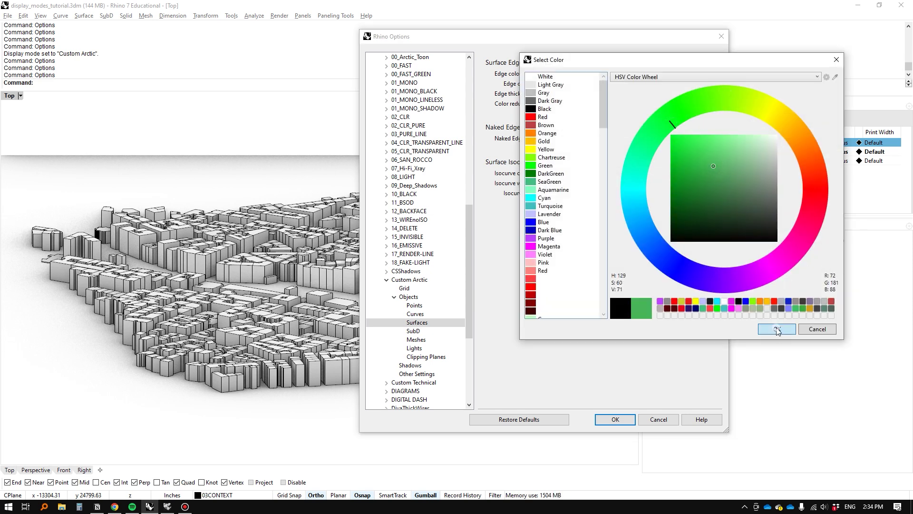
{"action": "left_click", "coordinate": [776, 328]}
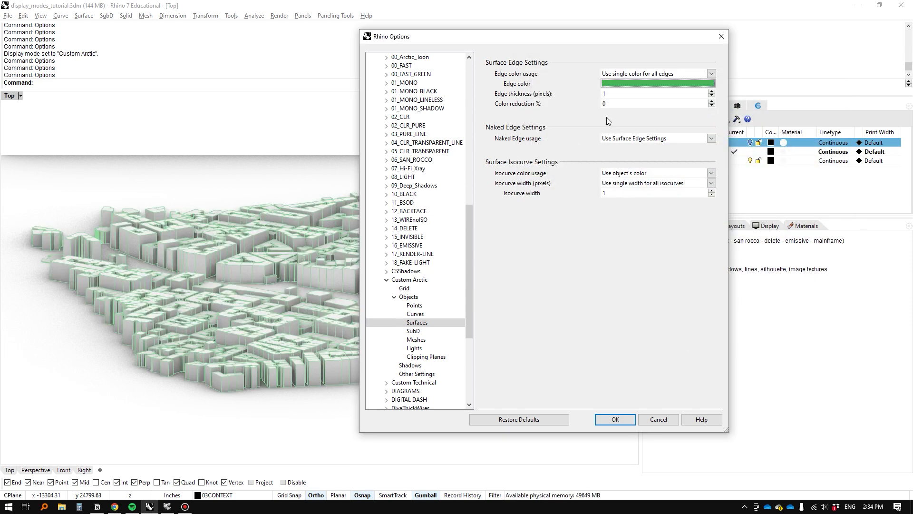
Set the surface edge color usage to Use object's color and accept the options.
{"action": "left_click", "coordinate": [605, 73]}
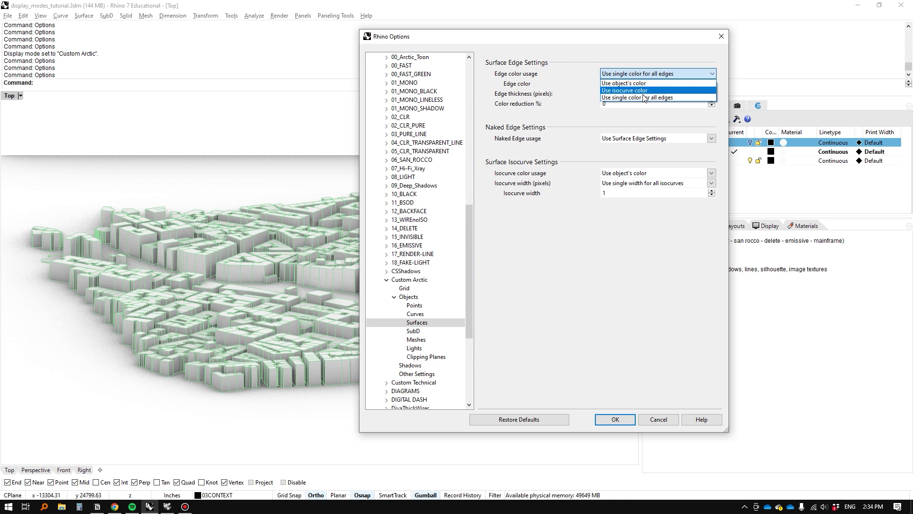
{"action": "left_click", "coordinate": [615, 84]}
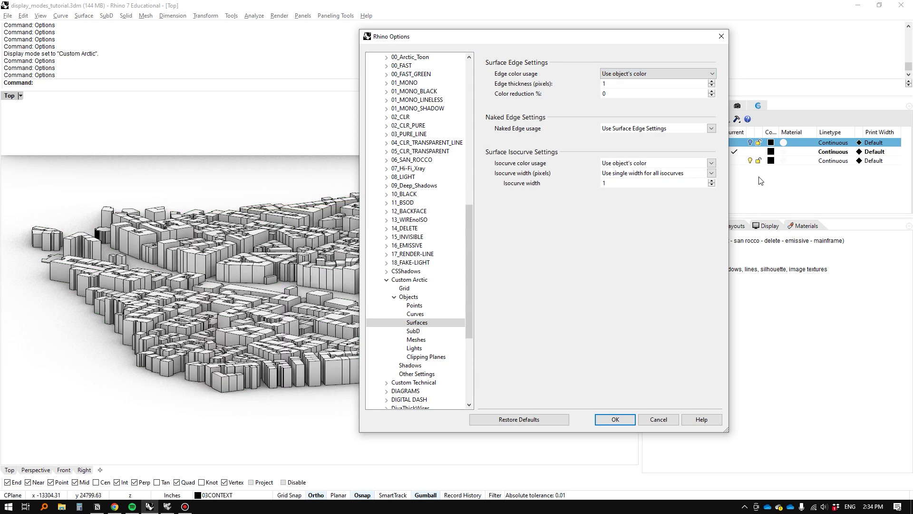
{"action": "left_click", "coordinate": [611, 419]}
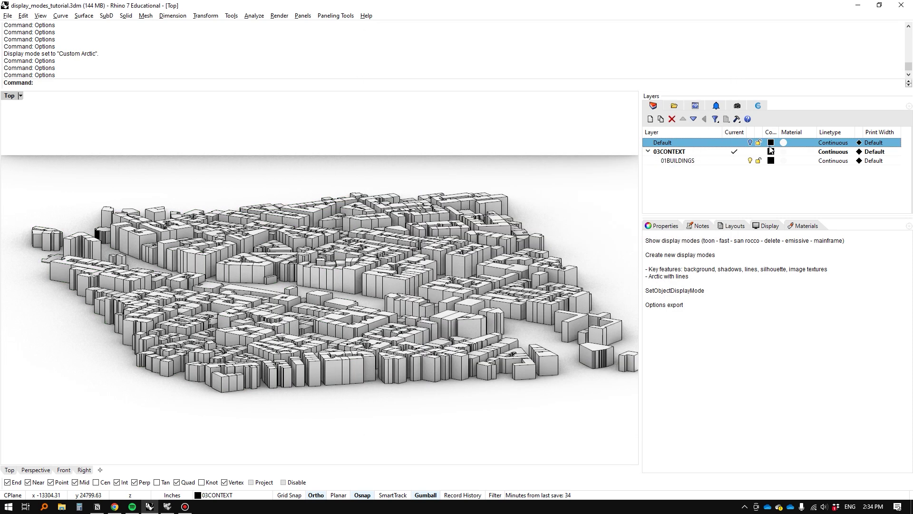
Change the display color of the 01BUILDINGS layer to red.
{"action": "left_click", "coordinate": [771, 150]}
{"action": "key", "text": "Escape"}
{"action": "left_click", "coordinate": [771, 161]}
{"action": "left_click", "coordinate": [776, 329]}
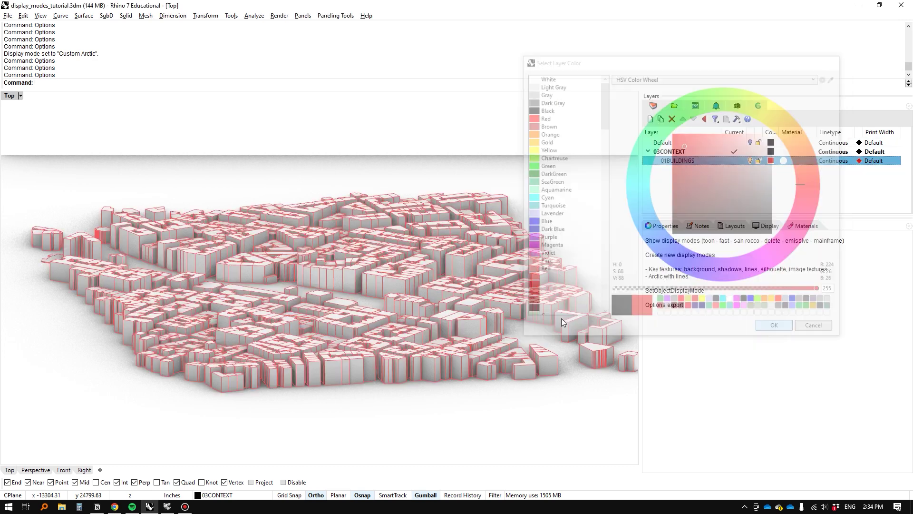
Run PrintDisplay for the model viewports and set its State to On.
{"action": "scroll", "coordinate": [298, 257], "scroll_direction": "up", "scroll_amount": 5}
{"action": "right_click", "coordinate": [299, 263]}
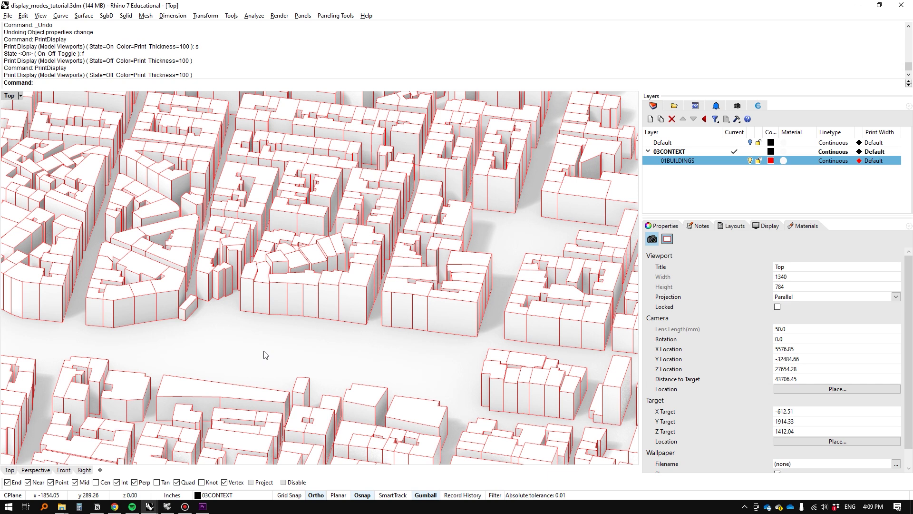
{"action": "type", "text": "PrintDisplay"}
{"action": "key", "text": "Return"}
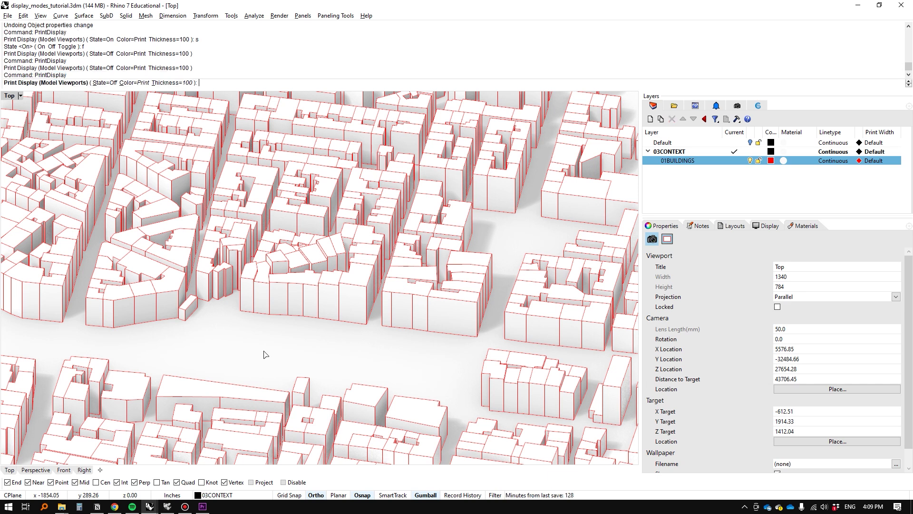
{"action": "type", "text": "s"}
{"action": "key", "text": "Return"}
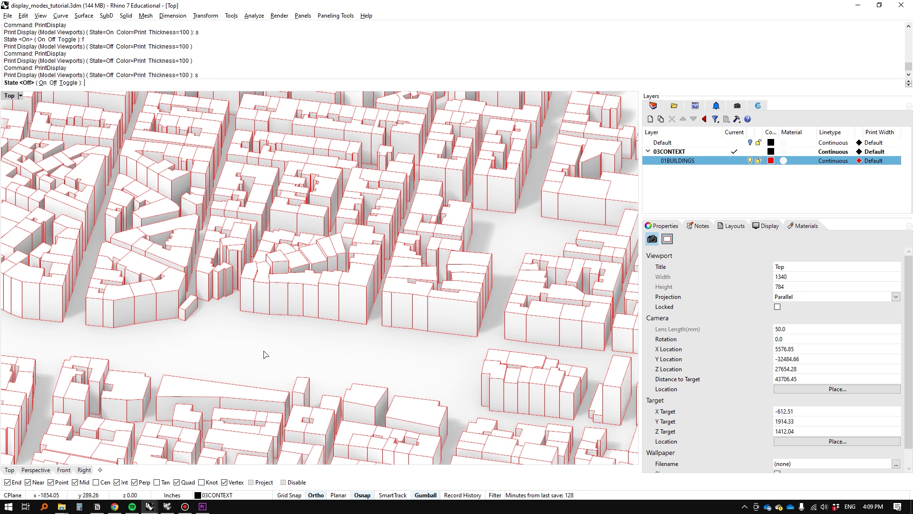
{"action": "left_click", "coordinate": [42, 82]}
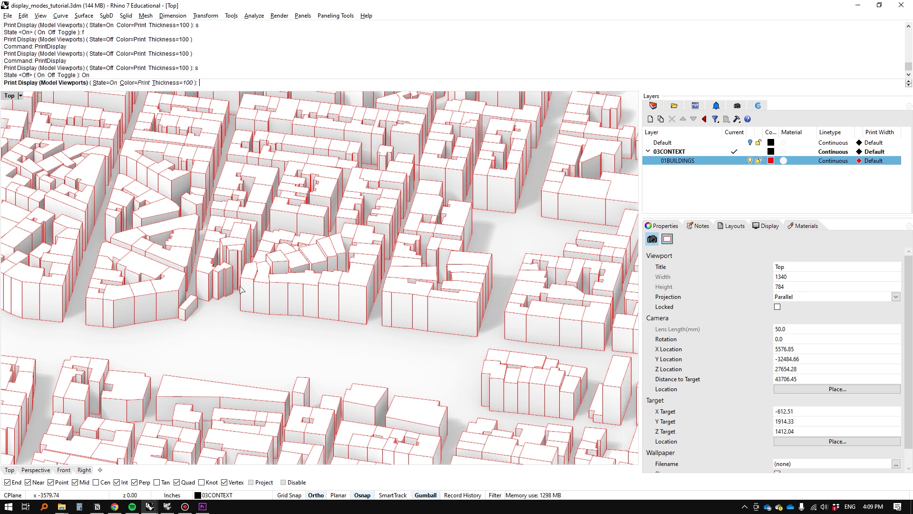
{"action": "key", "text": "Return"}
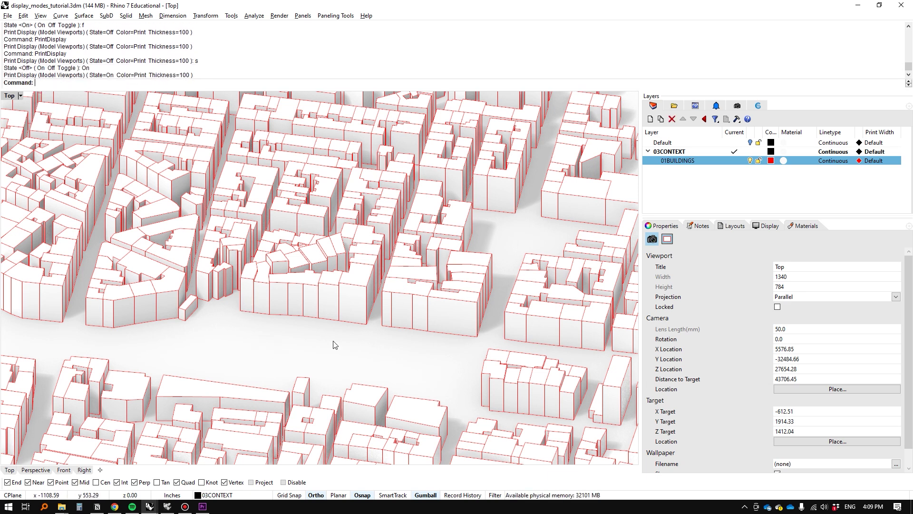
Select the central block of buildings and set its print width to 0.6.
{"action": "left_click_drag", "start_coordinate": [376, 344], "coordinate": [255, 238]}
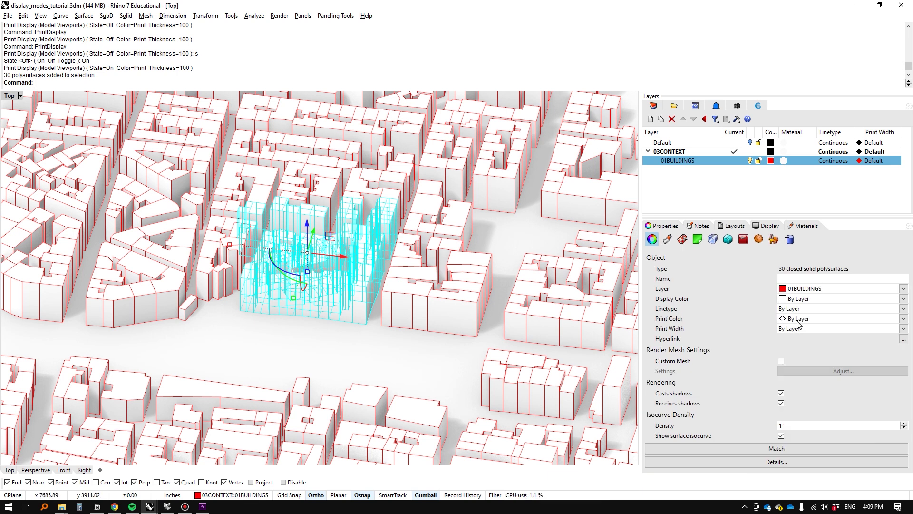
{"action": "left_click", "coordinate": [792, 329]}
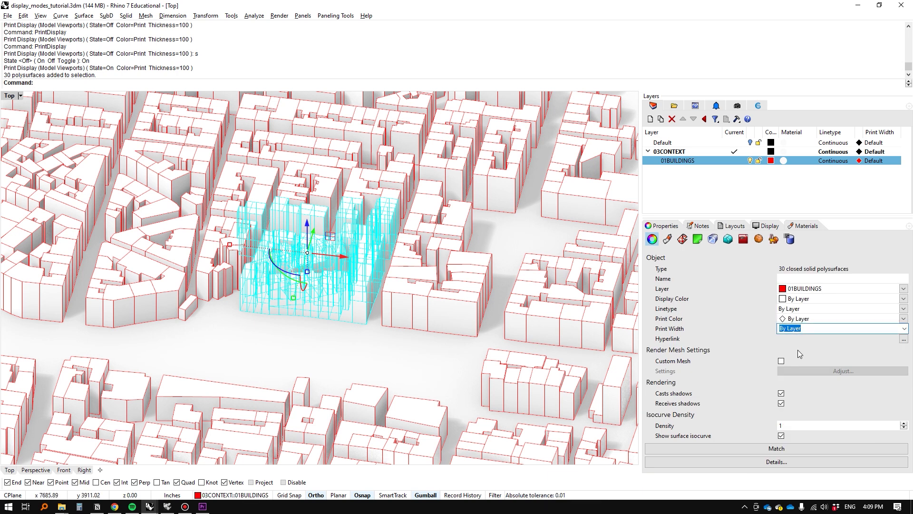
{"action": "type", "text": "0.6"}
{"action": "left_click", "coordinate": [374, 347]}
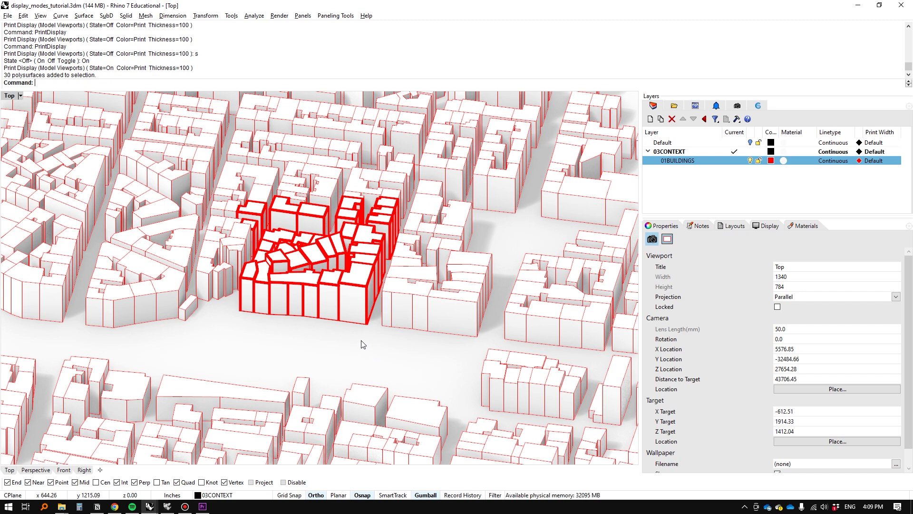
Select the block of buildings directly beside the thick-outlined central block, across the narrow street.
{"action": "right_click_drag", "start_coordinate": [356, 337], "coordinate": [365, 343]}
{"action": "left_click_drag", "start_coordinate": [365, 342], "coordinate": [248, 220]}
{"action": "left_click_drag", "start_coordinate": [481, 353], "coordinate": [411, 249]}
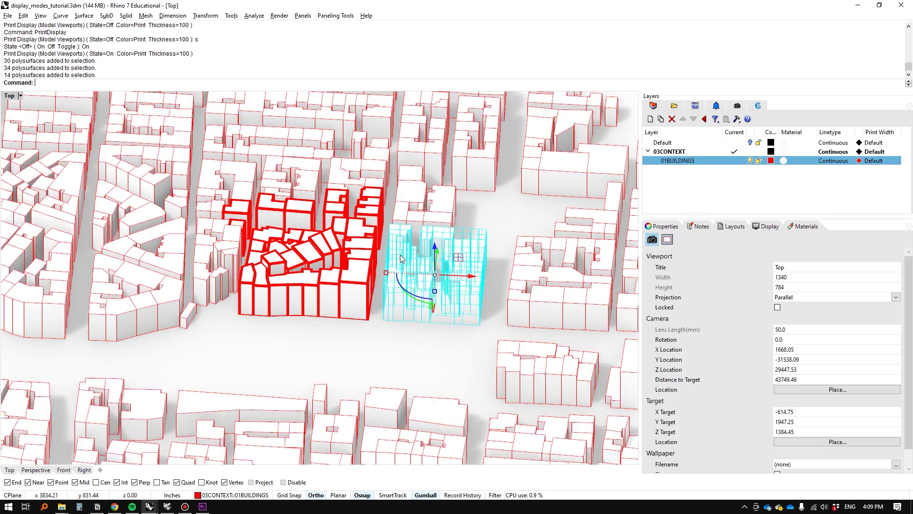
Create a new layer named thicccc and nest it under the 03CONTEXT layer.
{"action": "right_click", "coordinate": [686, 184]}
{"action": "left_click", "coordinate": [708, 190]}
{"action": "type", "text": "thic"}
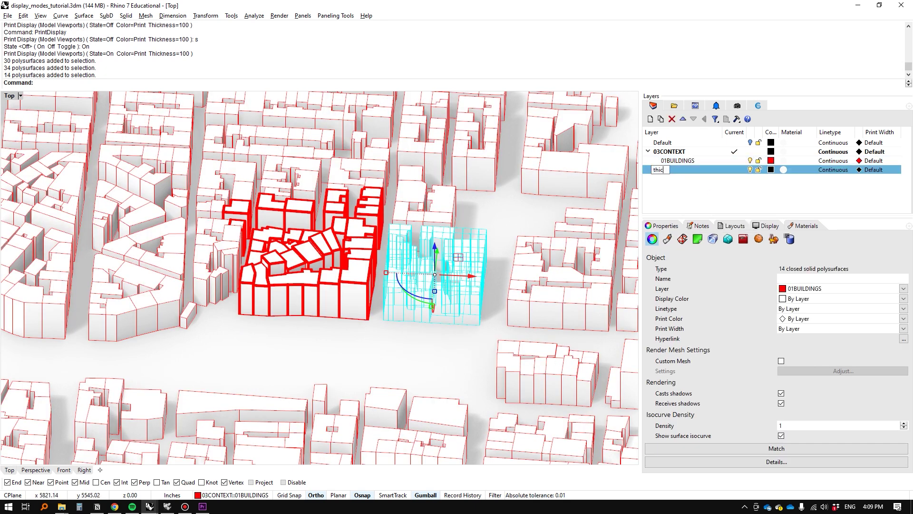
{"action": "type", "text": "k"}
{"action": "key", "text": "Return"}
{"action": "left_click", "coordinate": [668, 170]}
{"action": "type", "text": "thicccc"}
{"action": "key", "text": "Return"}
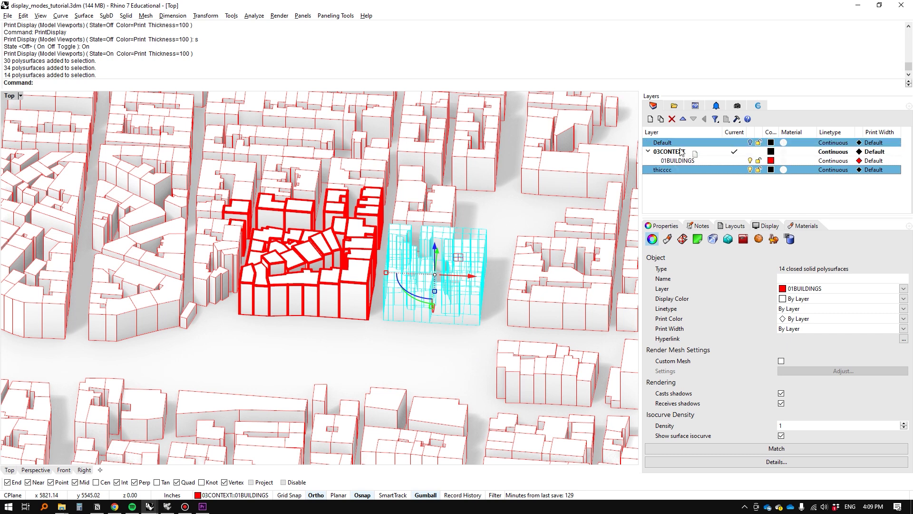
Set the thicccc layer's print width to 0.75 and move the selected buildings onto that layer.
{"action": "left_click", "coordinate": [868, 170]}
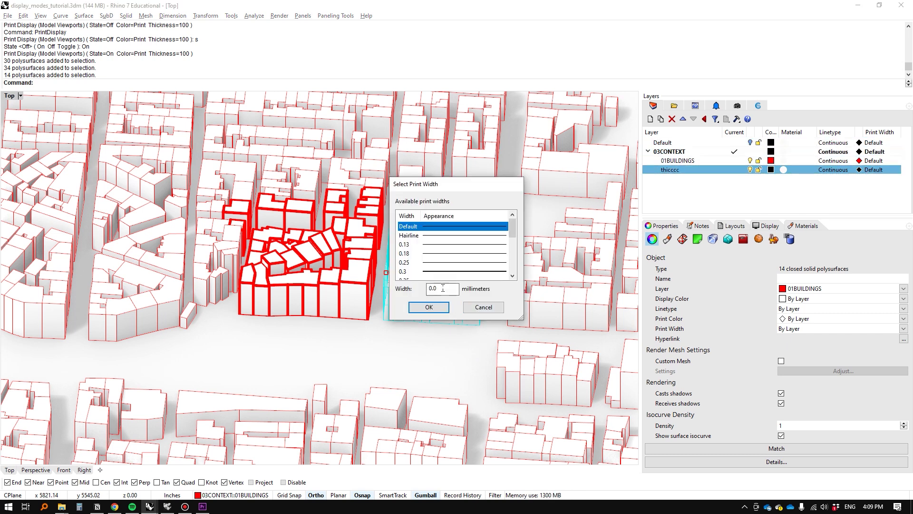
{"action": "left_click", "coordinate": [437, 289]}
{"action": "type", "text": "5"}
{"action": "key", "text": "Return"}
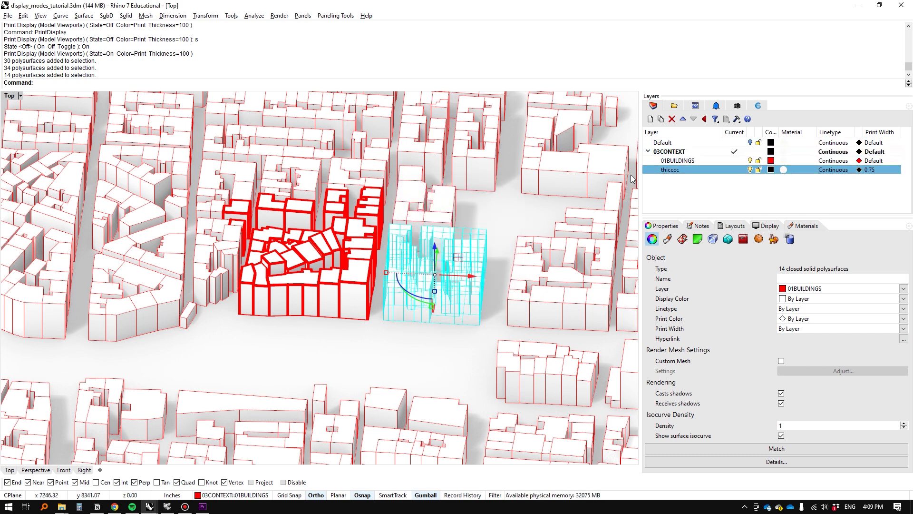
{"action": "right_click", "coordinate": [696, 169]}
{"action": "left_click", "coordinate": [736, 333]}
{"action": "left_click", "coordinate": [422, 353]}
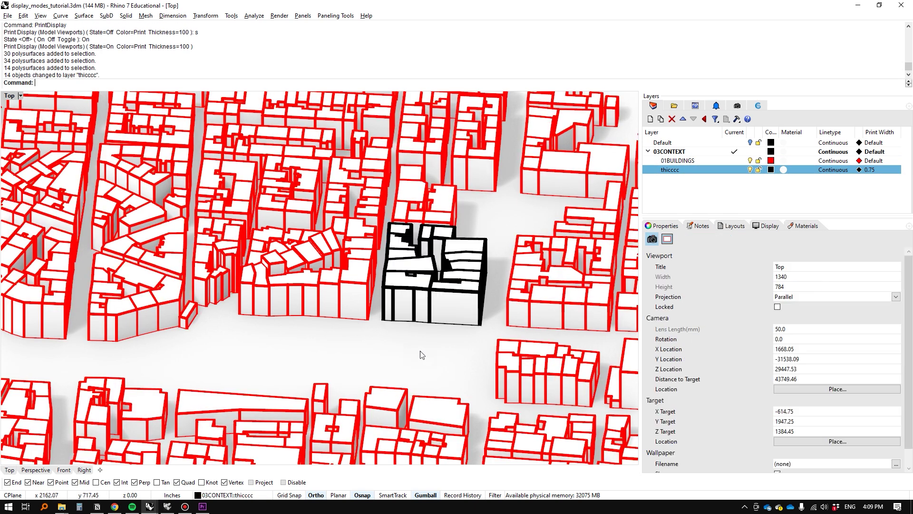
Set the print width of the 01BUILDINGS layer to 0.13.
{"action": "left_click", "coordinate": [873, 161]}
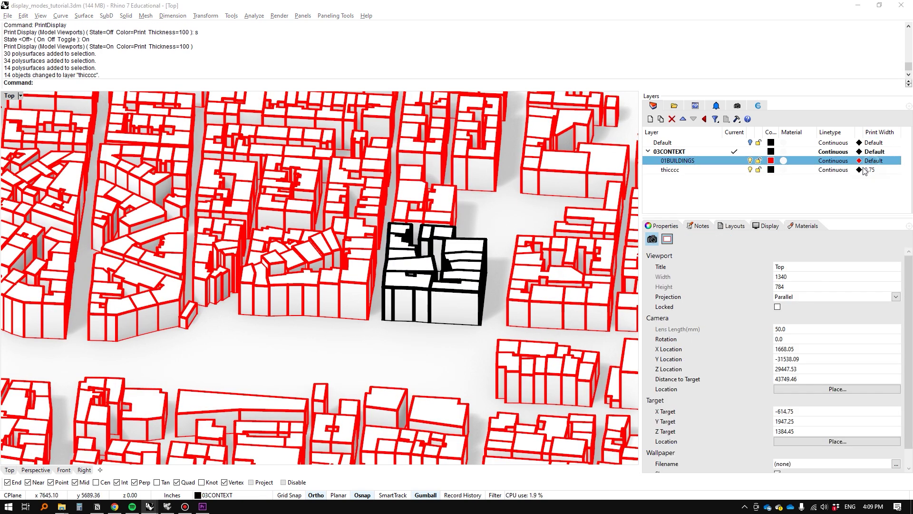
{"action": "left_click", "coordinate": [409, 244]}
{"action": "key", "text": "Return"}
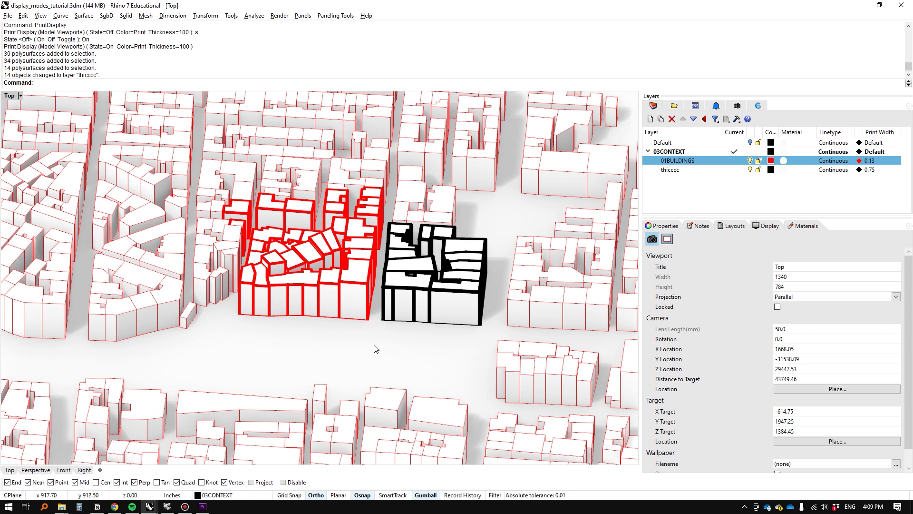
Set the print width of the thicccc layer to 0.5.
{"action": "left_click", "coordinate": [870, 170]}
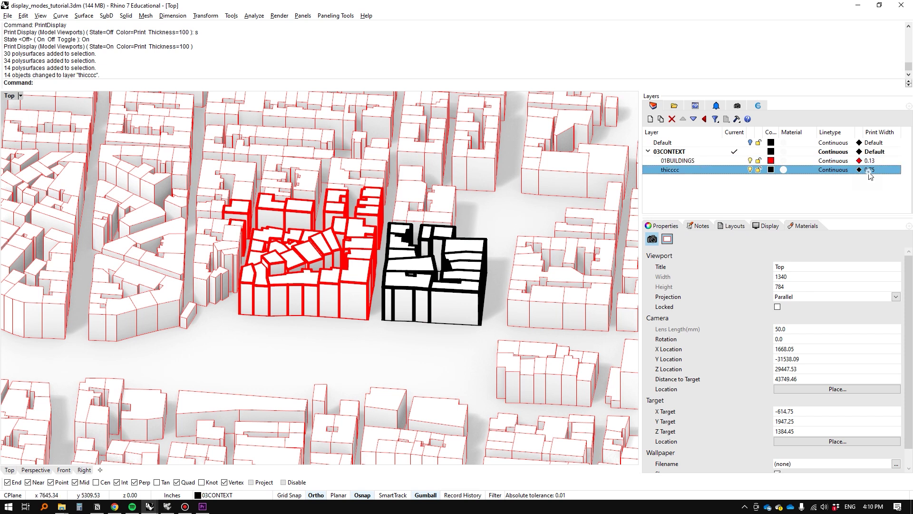
{"action": "key", "text": "BackSpace"}
{"action": "key", "text": "Return"}
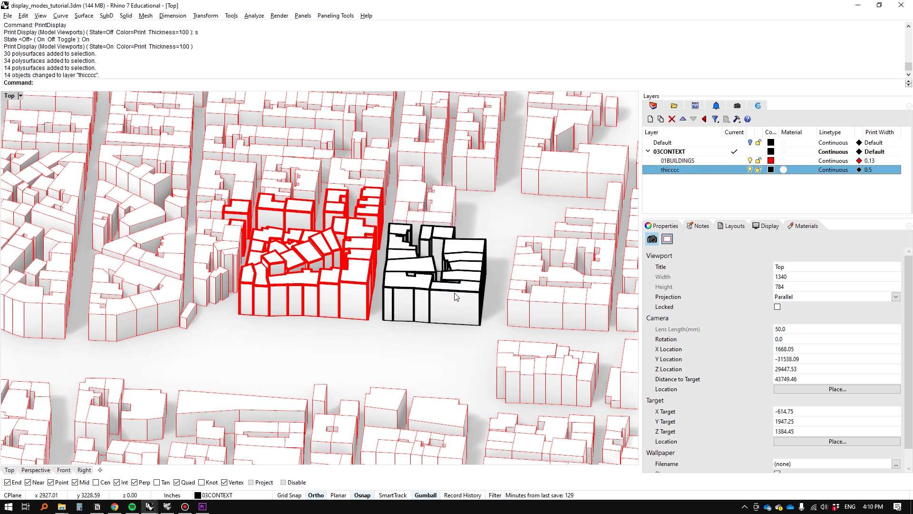
{"action": "right_click_drag", "start_coordinate": [423, 351], "coordinate": [381, 347]}
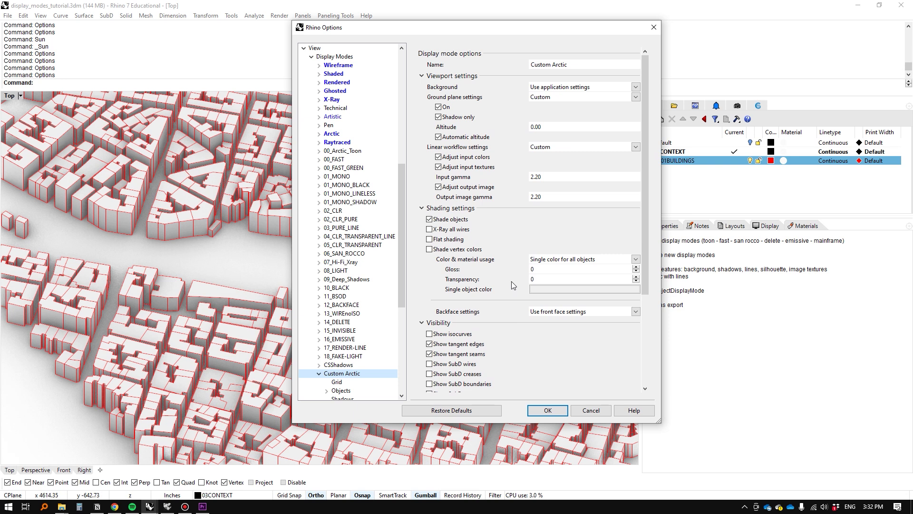
Set the Custom Arctic lighting method to Scene lighting and accept the options.
{"action": "scroll", "coordinate": [511, 285], "scroll_direction": "down", "scroll_amount": 5}
{"action": "scroll", "coordinate": [322, 236], "scroll_direction": "down", "scroll_amount": 6}
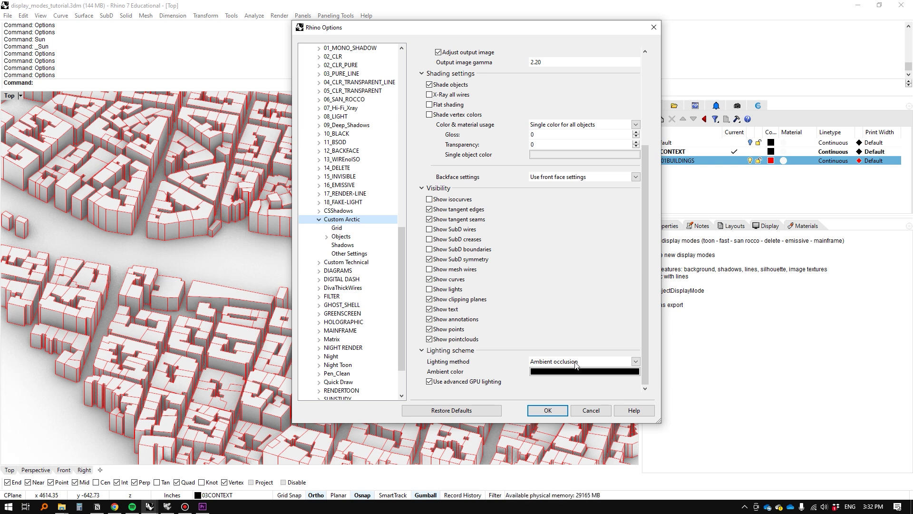
{"action": "left_click", "coordinate": [593, 363]}
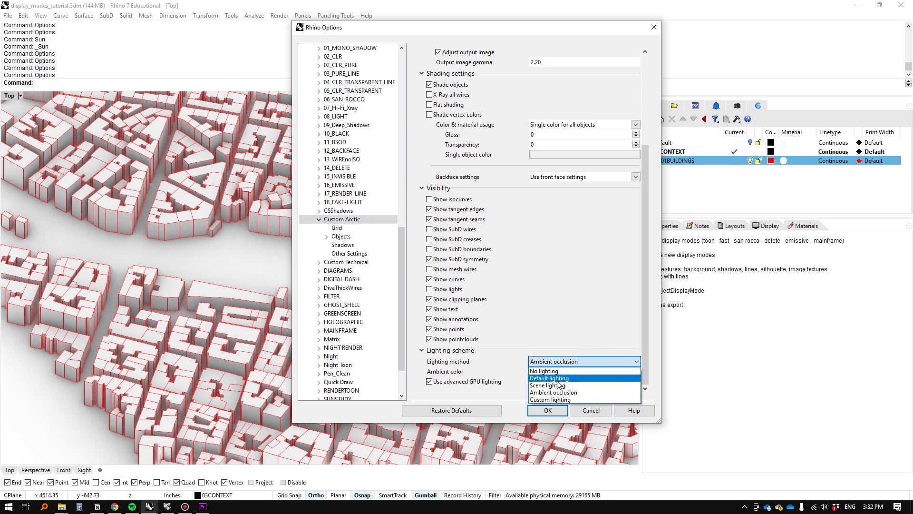
{"action": "left_click", "coordinate": [546, 379]}
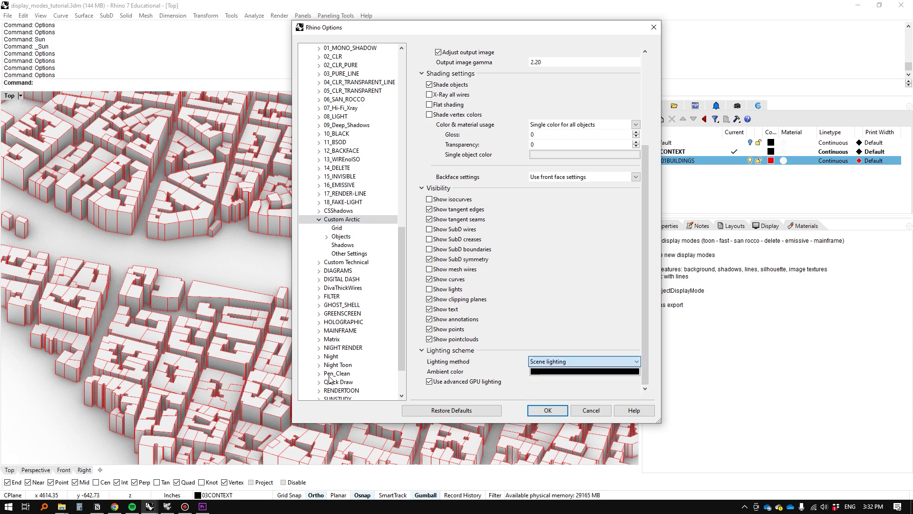
{"action": "key", "text": "Return"}
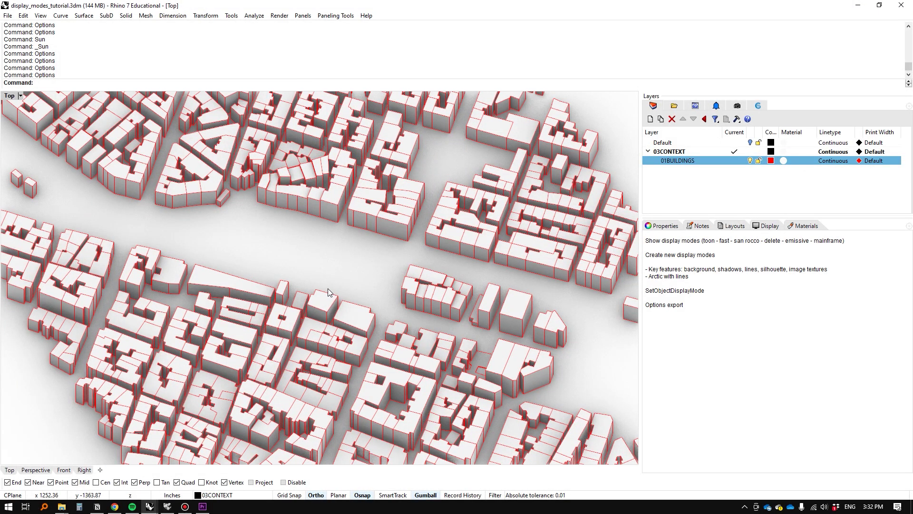
Switch to the world Top view and turn the sun on in the Sun settings.
{"action": "type", "text": "t"}
{"action": "key", "text": "Return"}
{"action": "type", "text": "sun"}
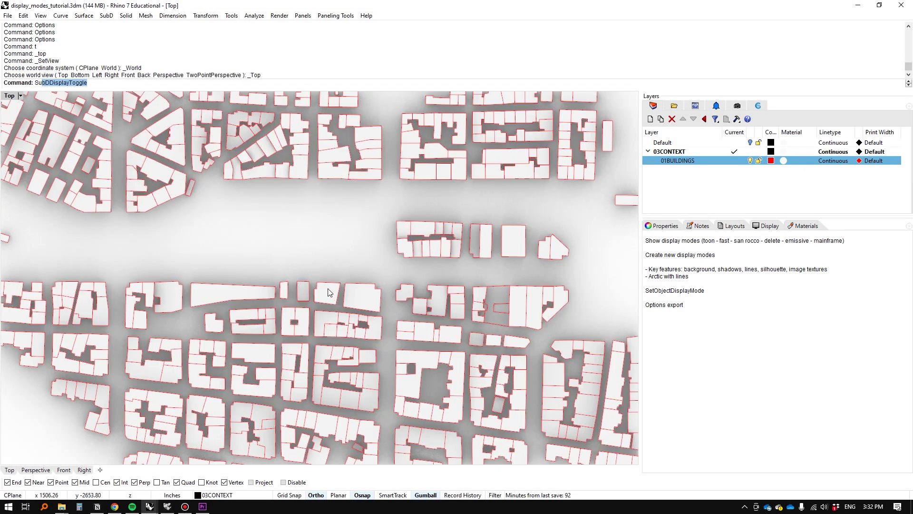
{"action": "key", "text": "Return"}
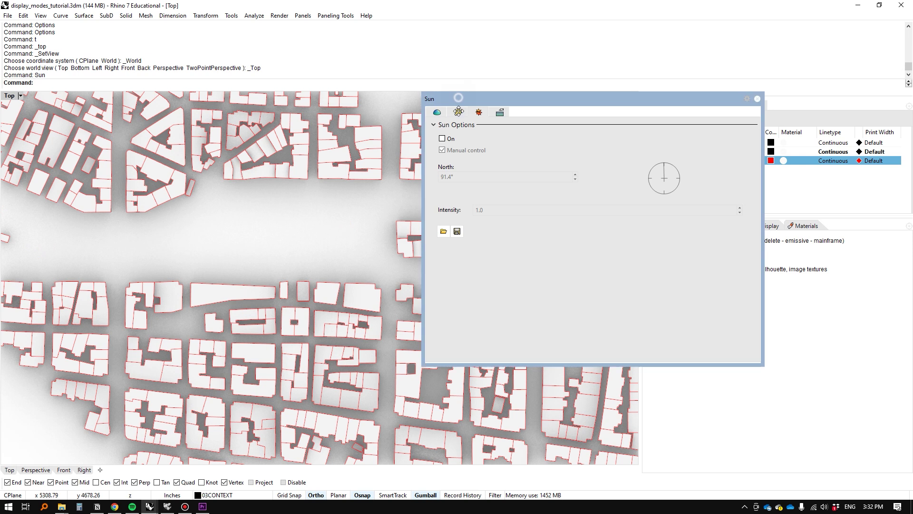
{"action": "left_click_drag", "start_coordinate": [427, 110], "coordinate": [431, 158]}
{"action": "left_click", "coordinate": [447, 187]}
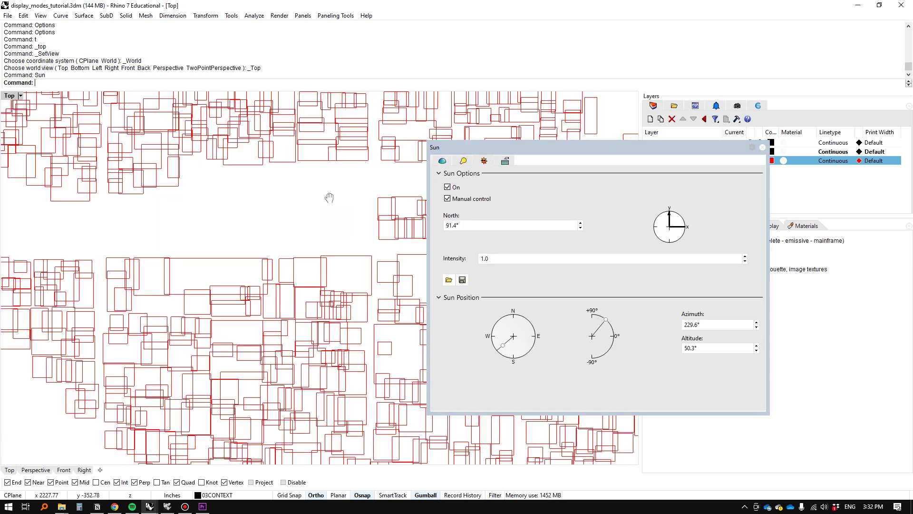
Check the Sun and Skylight entries among the lights, and adjust the sun's azimuth on its compass dial.
{"action": "left_click", "coordinate": [450, 162]}
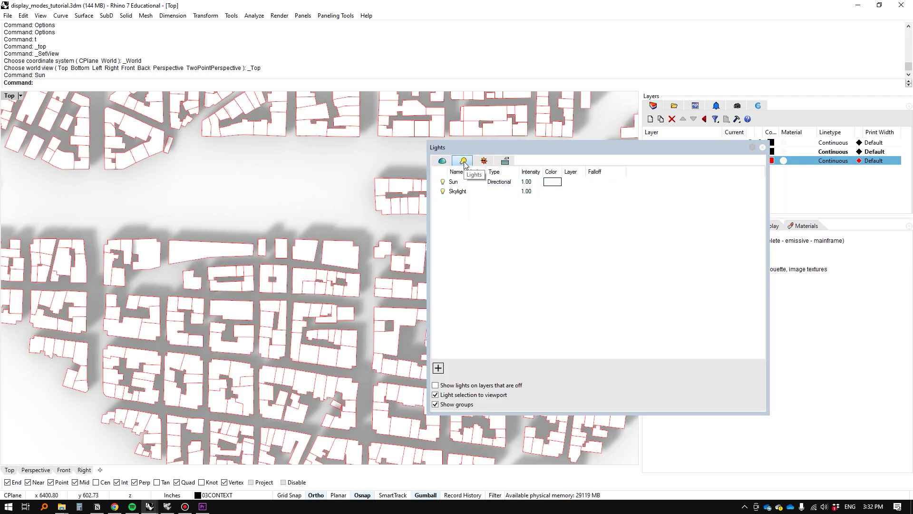
{"action": "left_click", "coordinate": [443, 191]}
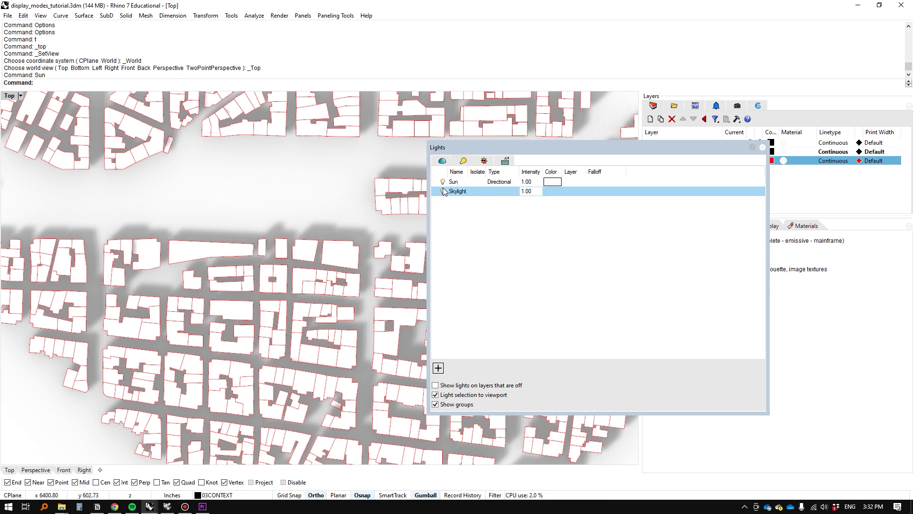
{"action": "left_click", "coordinate": [443, 191]}
{"action": "left_click", "coordinate": [442, 181]}
{"action": "left_click", "coordinate": [443, 182]}
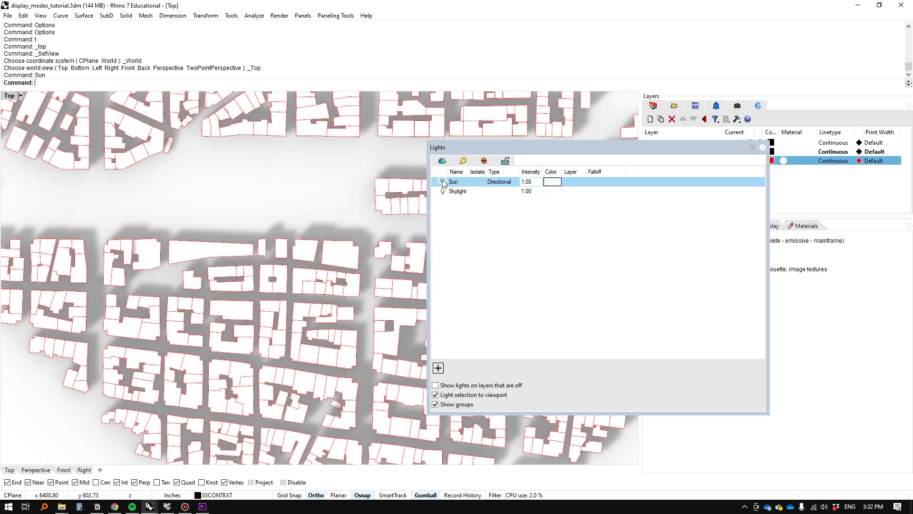
{"action": "left_click", "coordinate": [484, 160]}
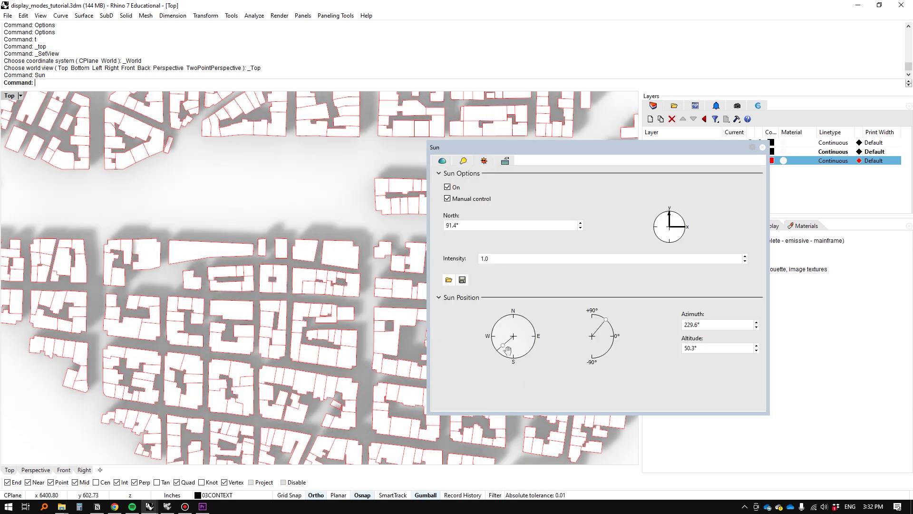
{"action": "left_click_drag", "start_coordinate": [505, 322], "coordinate": [481, 354]}
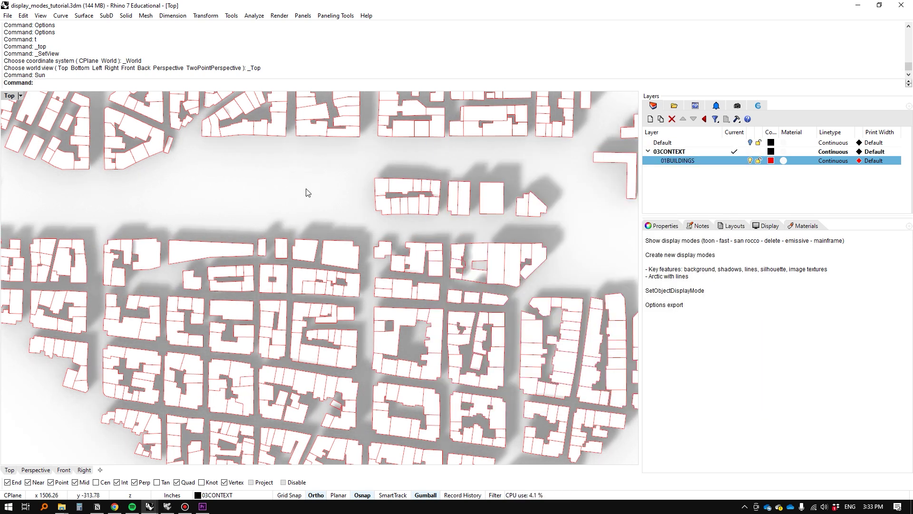
Open the shadow settings of the Custom Arctic display mode and switch shadows off and back on.
{"action": "type", "text": "Options"}
{"action": "key", "text": "Return"}
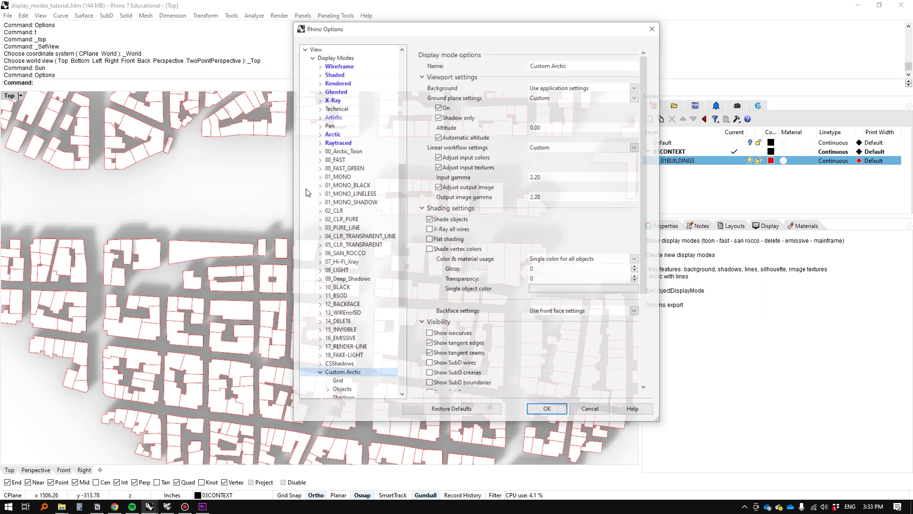
{"action": "scroll", "coordinate": [334, 250], "scroll_direction": "down", "scroll_amount": 8}
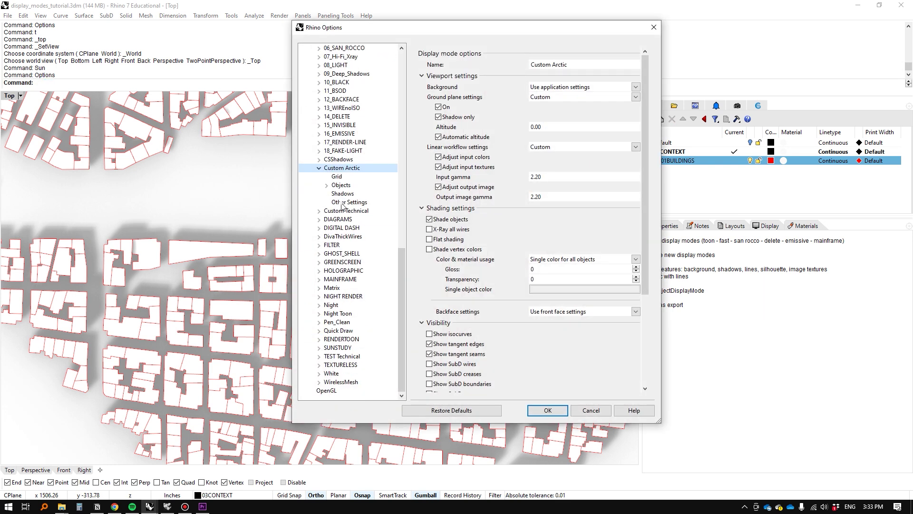
{"action": "left_click", "coordinate": [342, 204]}
{"action": "left_click", "coordinate": [345, 169]}
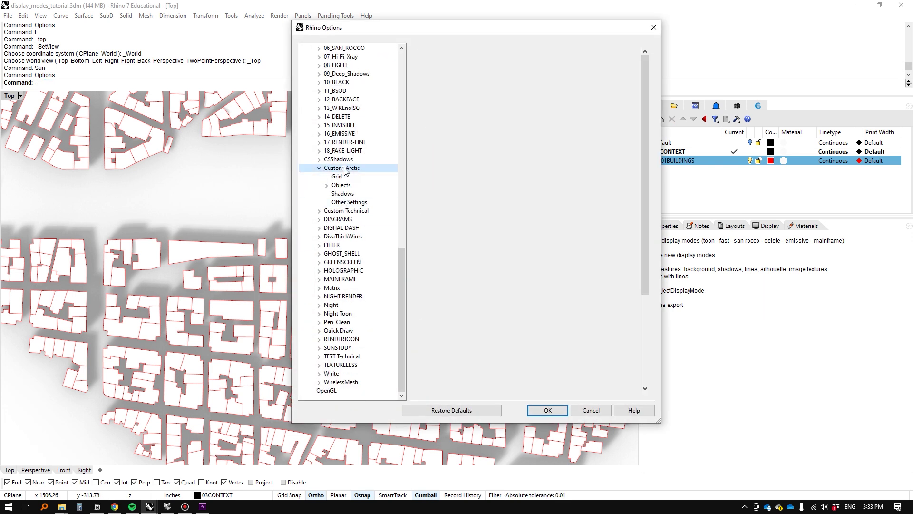
{"action": "left_click", "coordinate": [336, 195]}
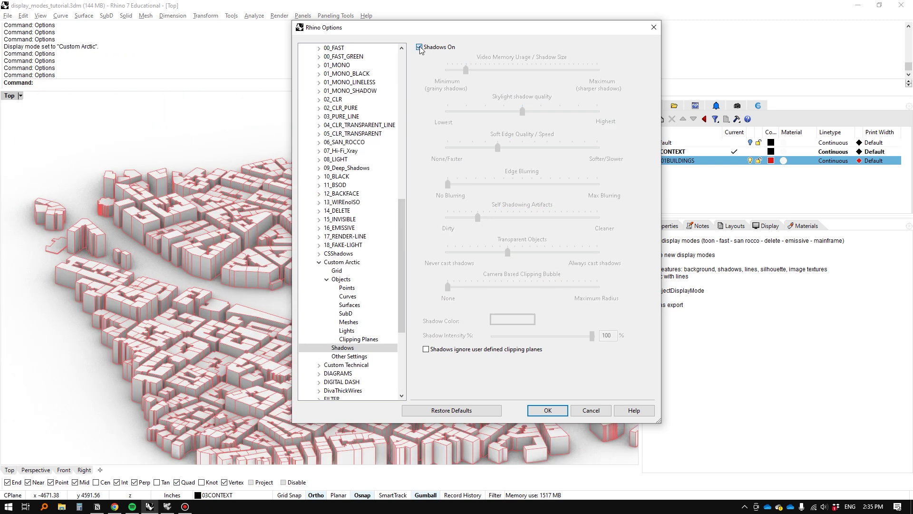
{"action": "left_click", "coordinate": [419, 47]}
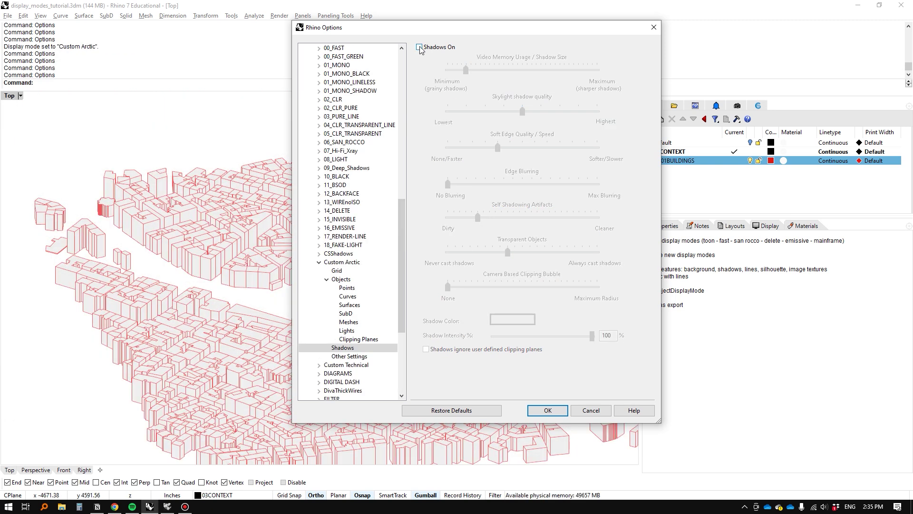
{"action": "left_click", "coordinate": [419, 47]}
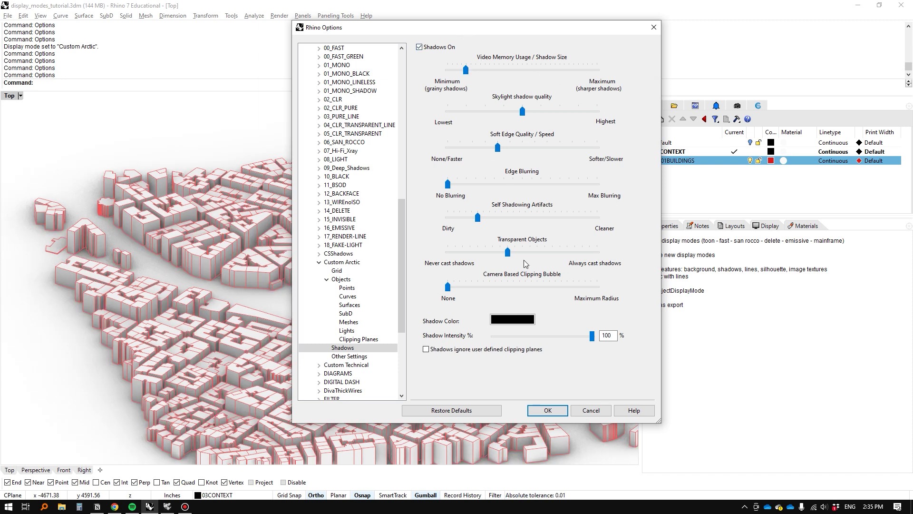
Set the Custom Arctic shadow color to a green with RGB 28, 206, 136.
{"action": "left_click", "coordinate": [512, 320]}
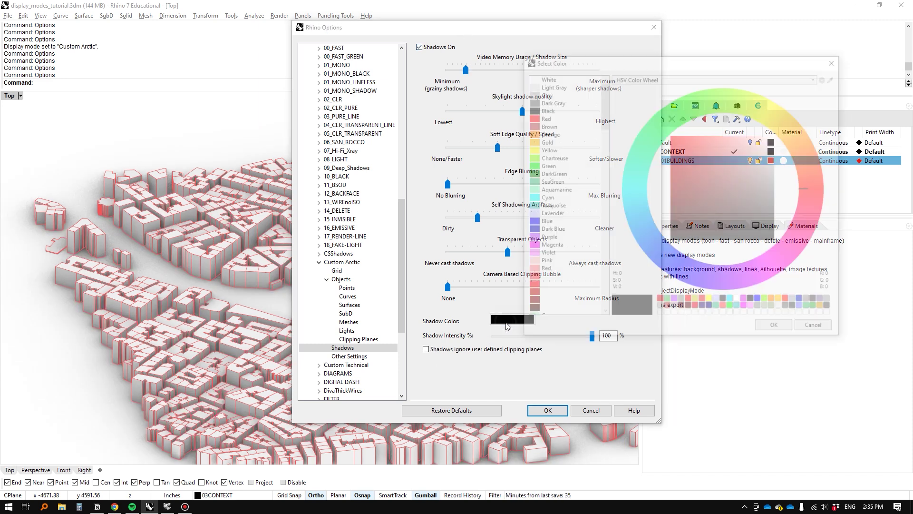
{"action": "left_click", "coordinate": [640, 138]}
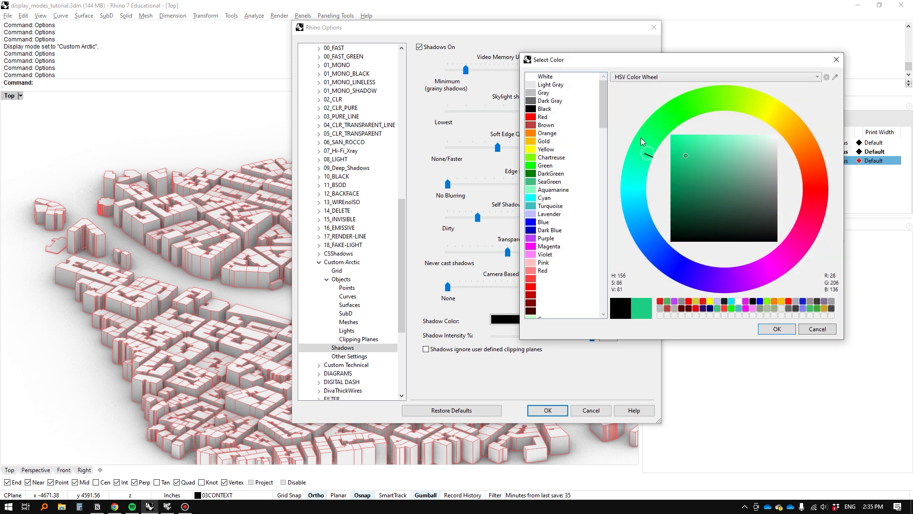
{"action": "left_click", "coordinate": [782, 329]}
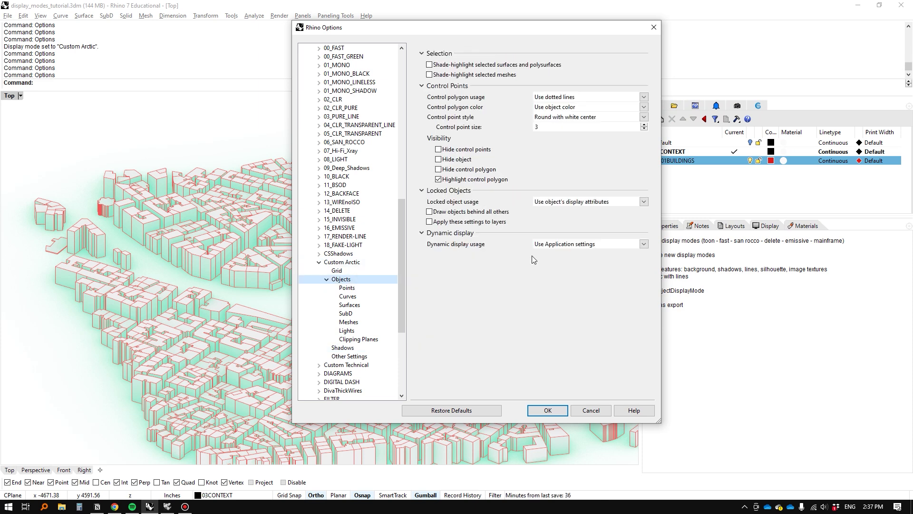
Set the dynamic display usage for Custom Arctic objects to Display object's bounding box.
{"action": "left_click", "coordinate": [573, 245]}
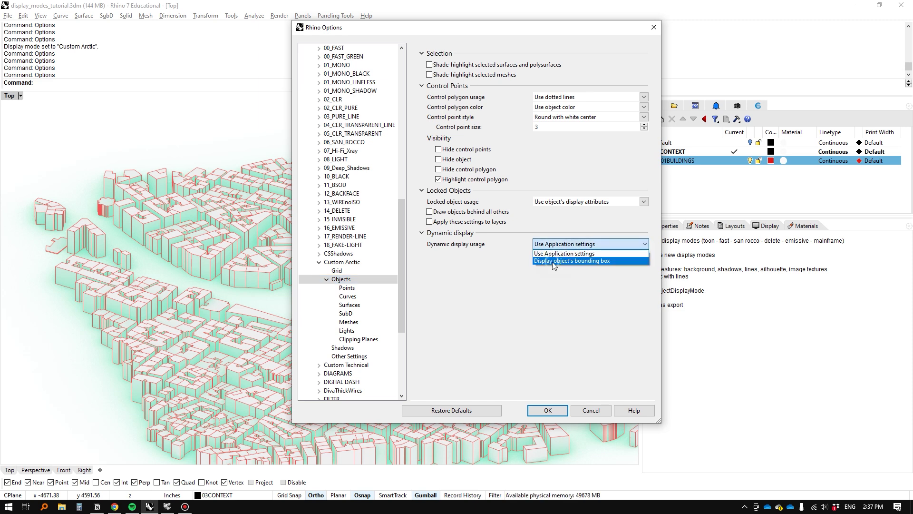
{"action": "left_click", "coordinate": [553, 261]}
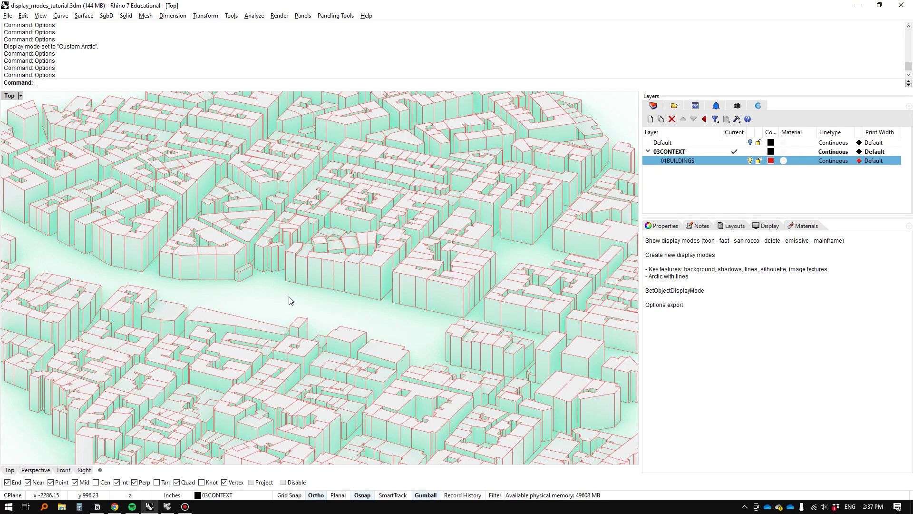
Reopen the Custom Arctic shadow settings and set the shadow color to black.
{"action": "right_click", "coordinate": [289, 301]}
{"action": "left_click", "coordinate": [343, 279]}
{"action": "left_click", "coordinate": [514, 320]}
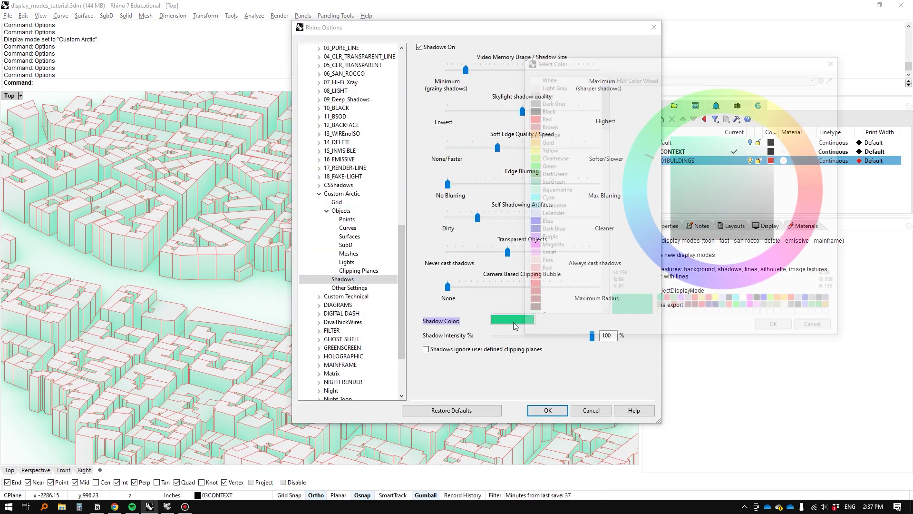
{"action": "left_click", "coordinate": [774, 324]}
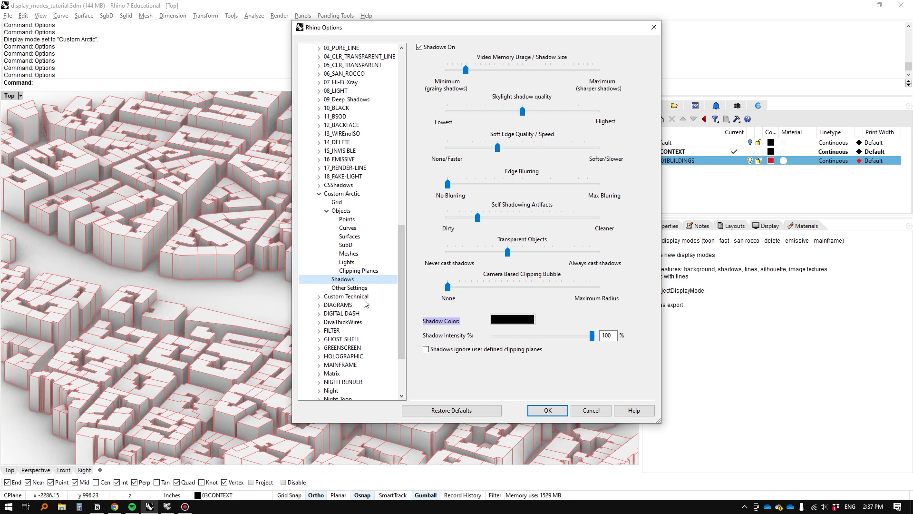
Accept the Custom Arctic shadow settings and change the 01BUILDINGS layer color to black.
{"action": "left_click", "coordinate": [548, 409]}
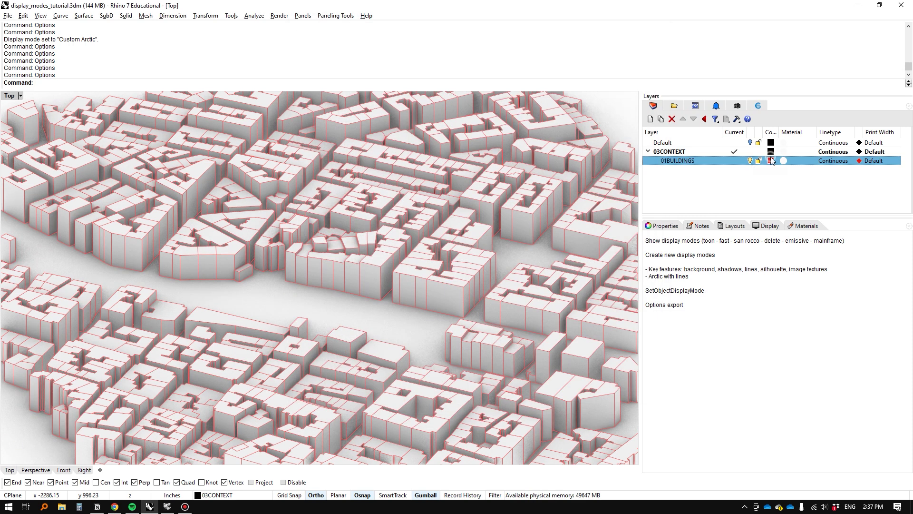
{"action": "left_click", "coordinate": [771, 160]}
{"action": "double_click", "coordinate": [544, 109]}
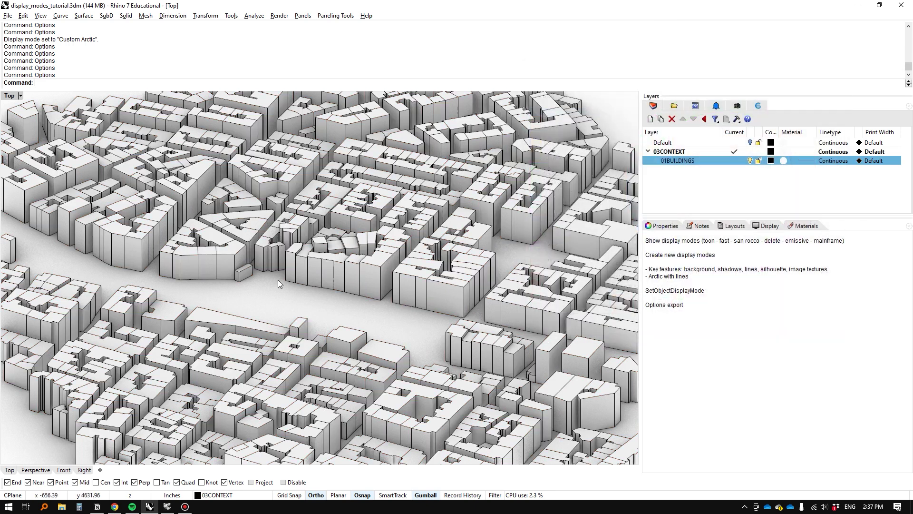
Give the Custom Arctic mode's custom material for all objects the glitch.jpg image as its texture map.
{"action": "right_click", "coordinate": [233, 270]}
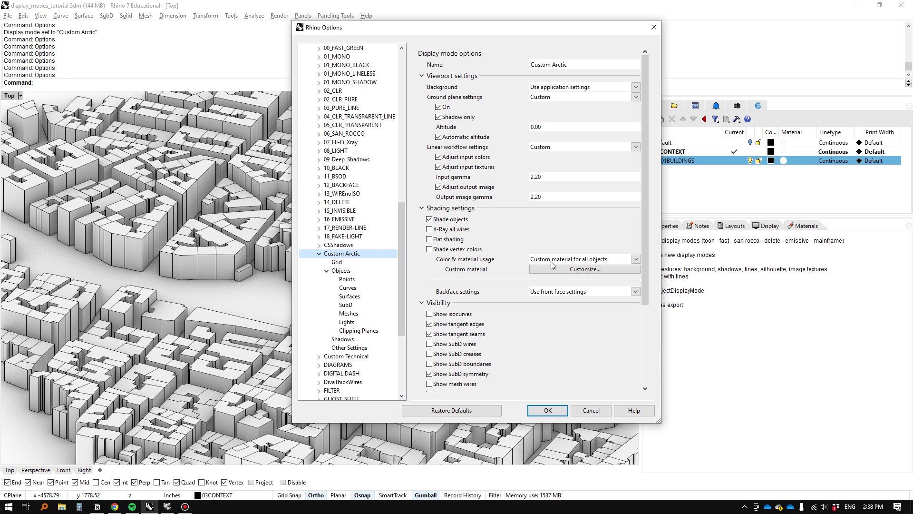
{"action": "left_click", "coordinate": [636, 259]}
{"action": "left_click", "coordinate": [585, 290]}
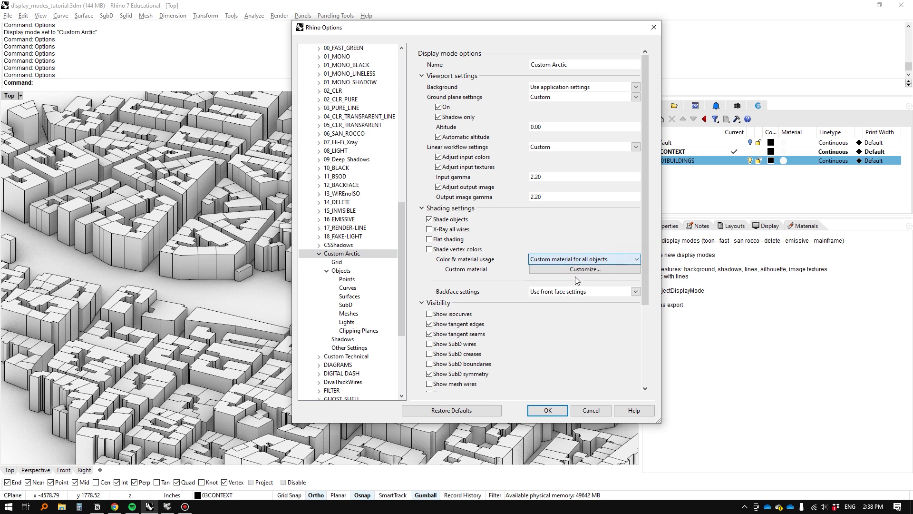
{"action": "left_click", "coordinate": [570, 271]}
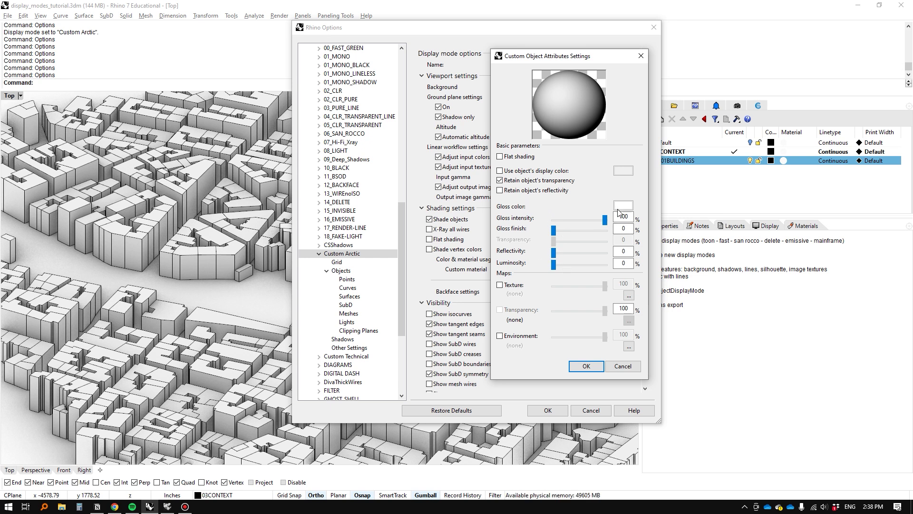
{"action": "left_click", "coordinate": [499, 285]}
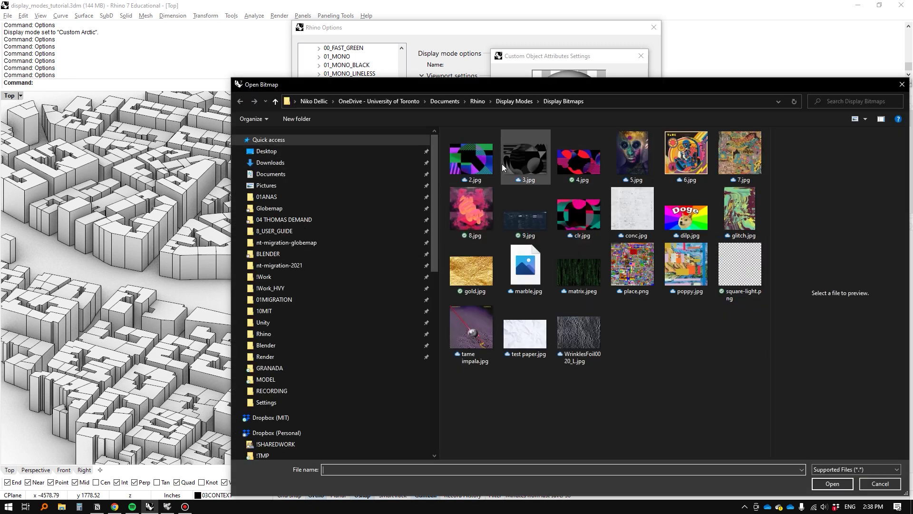
{"action": "left_click", "coordinate": [738, 209]}
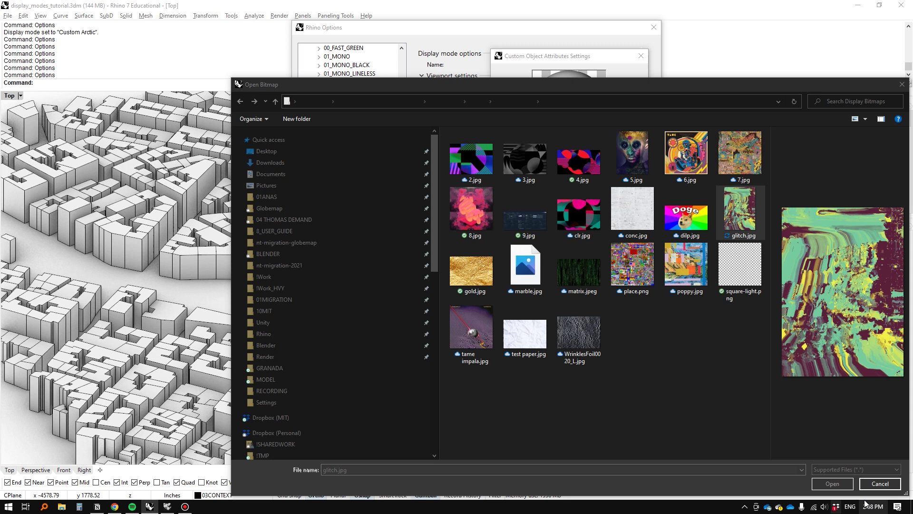
{"action": "key", "text": "Return"}
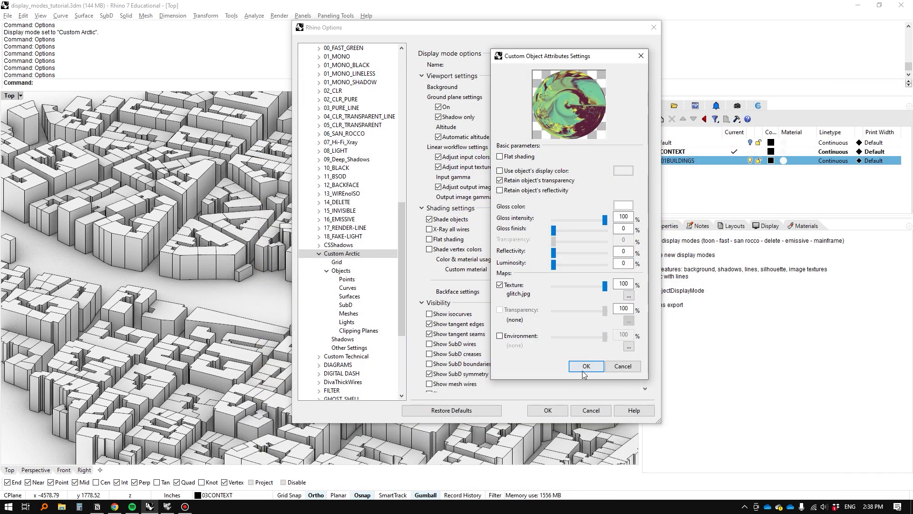
{"action": "left_click", "coordinate": [585, 367]}
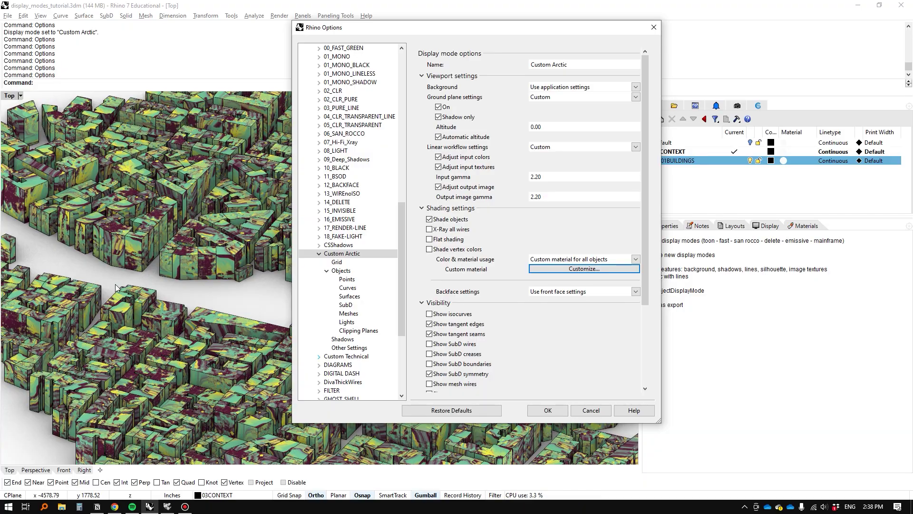
{"action": "left_click", "coordinate": [545, 409]}
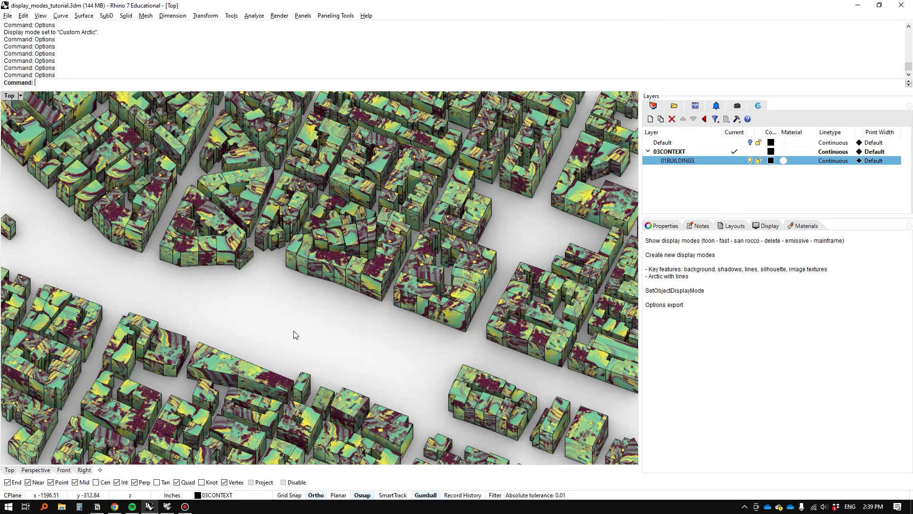
Select all the buildings and start ApplyBoxMapping on them.
{"action": "right_click_drag", "start_coordinate": [293, 335], "coordinate": [286, 299]}
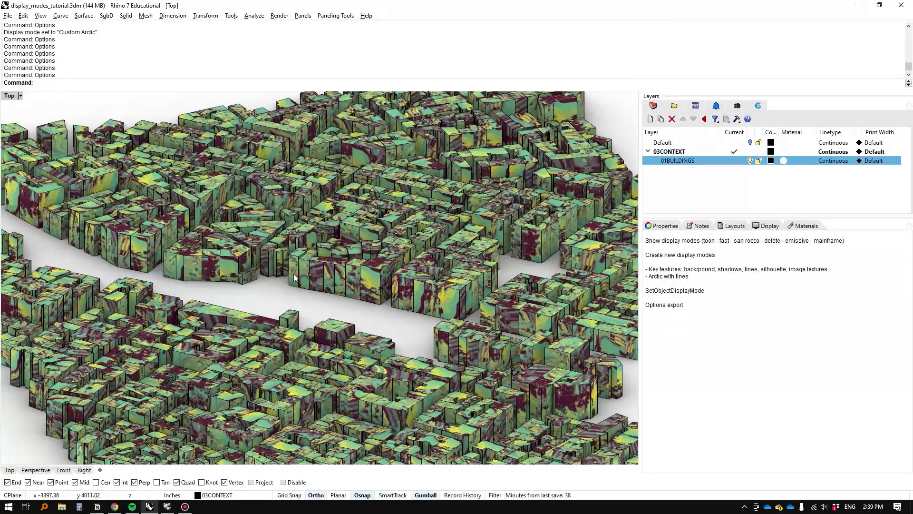
{"action": "left_click", "coordinate": [287, 277]}
{"action": "left_click", "coordinate": [264, 294]}
{"action": "key", "text": "ctrl+a"}
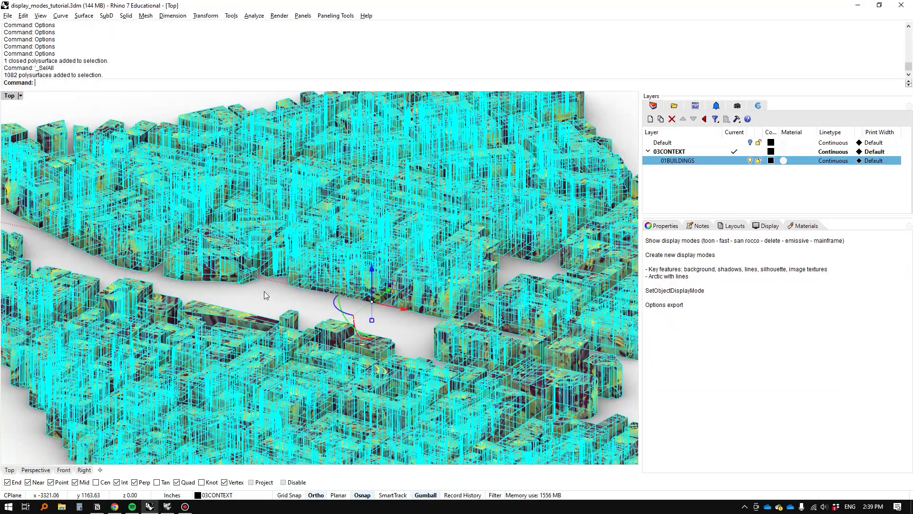
{"action": "scroll", "coordinate": [261, 290], "scroll_direction": "up", "scroll_amount": 3}
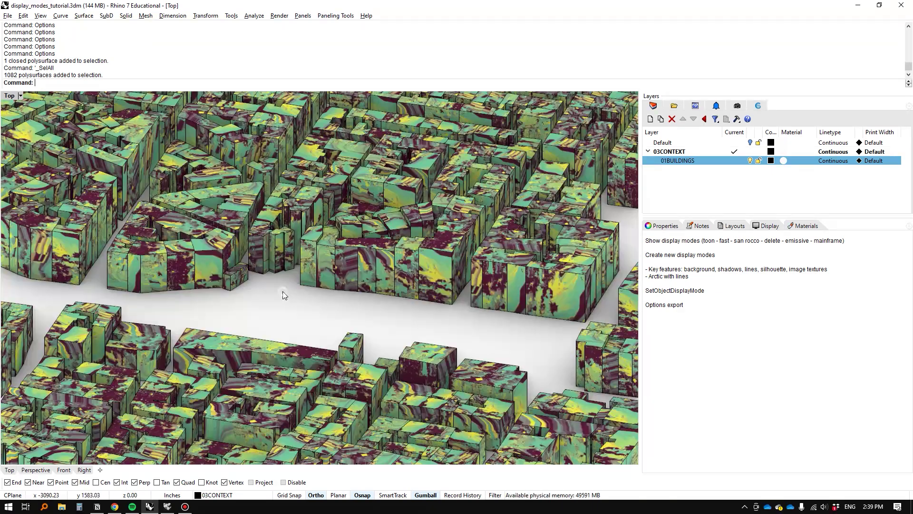
{"action": "key", "text": "ctrl+a"}
{"action": "type", "text": "Appl"}
{"action": "key", "text": "Return"}
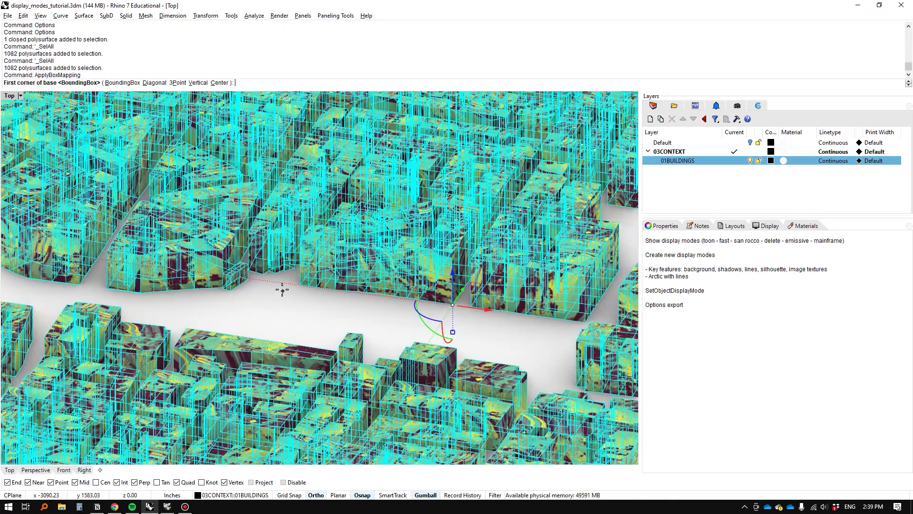
{"action": "left_click", "coordinate": [300, 284]}
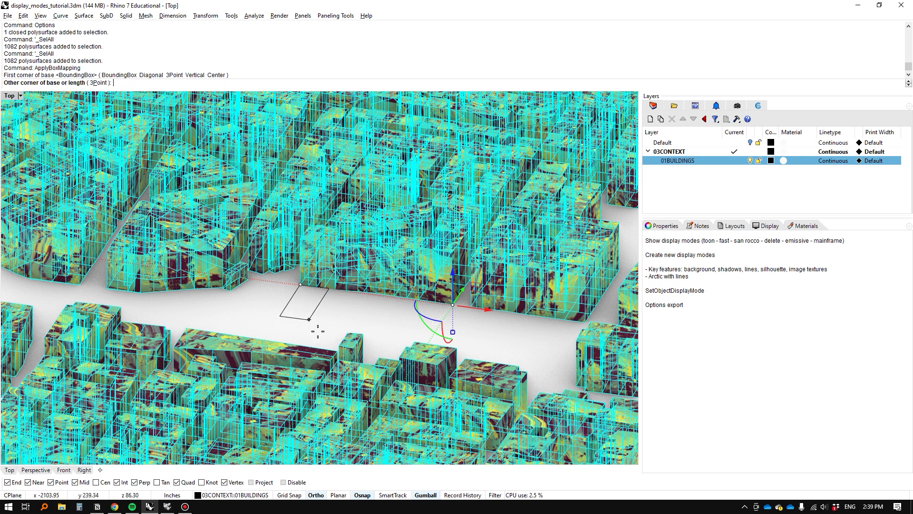
{"action": "left_click", "coordinate": [314, 333]}
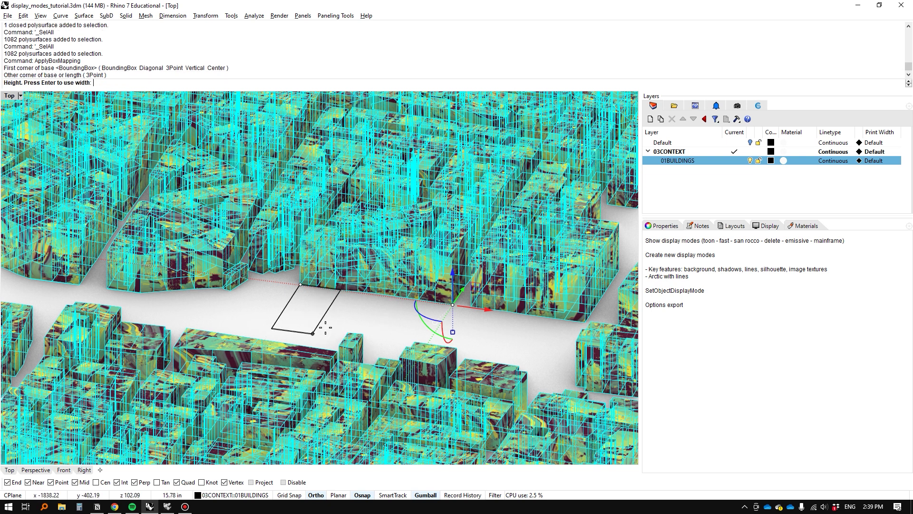
{"action": "left_click", "coordinate": [268, 299]}
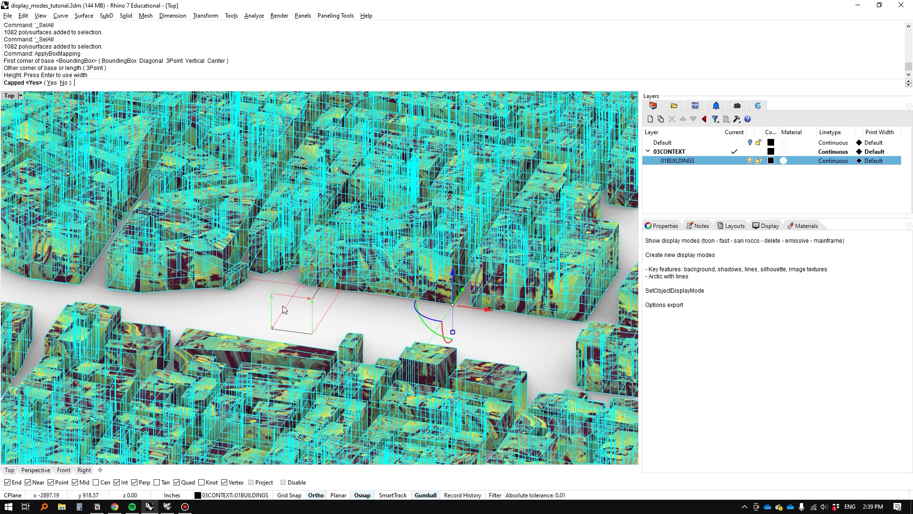
{"action": "key", "text": "Return"}
{"action": "key", "text": "Return"}
Apply a capped box mapping of 10m by 10m by 10m to all the buildings on mapping channel 1.
{"action": "left_click", "coordinate": [300, 284]}
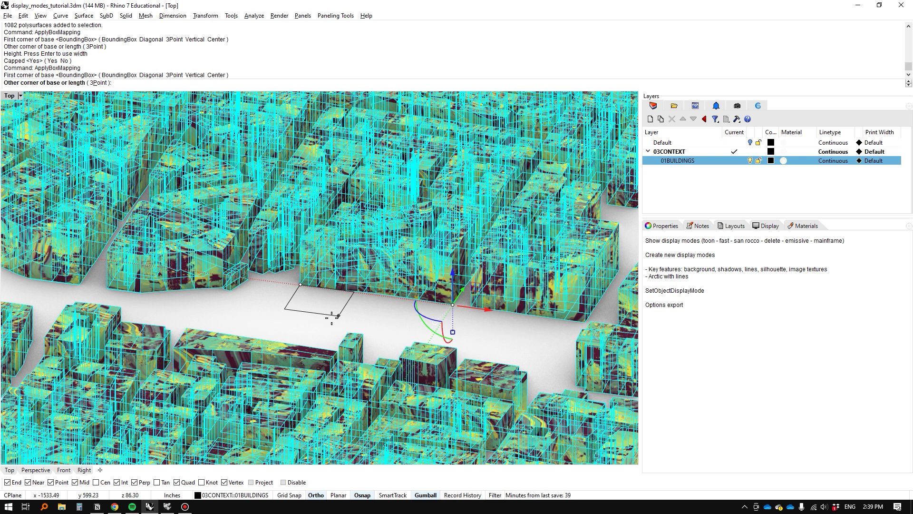
{"action": "type", "text": "10m"}
{"action": "key", "text": "Return"}
{"action": "type", "text": "10m"}
{"action": "key", "text": "Return"}
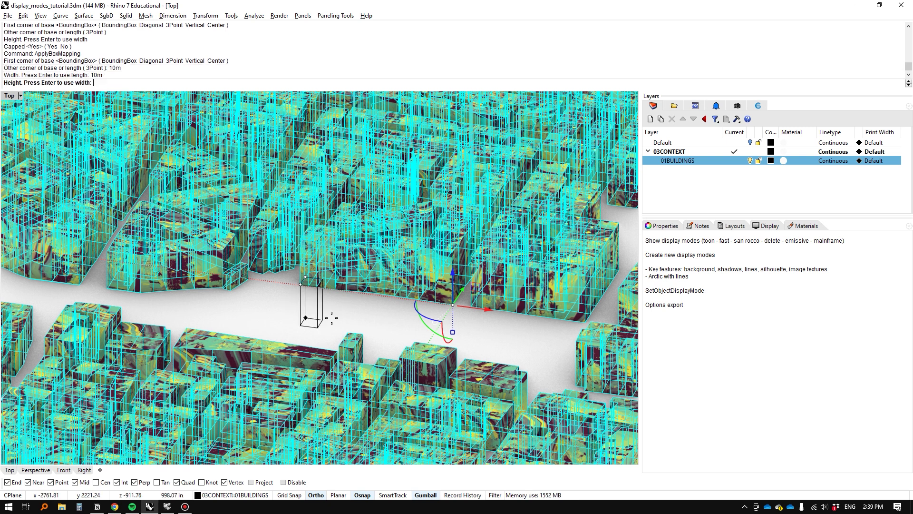
{"action": "type", "text": "10m"}
{"action": "key", "text": "Return"}
{"action": "type", "text": "y"}
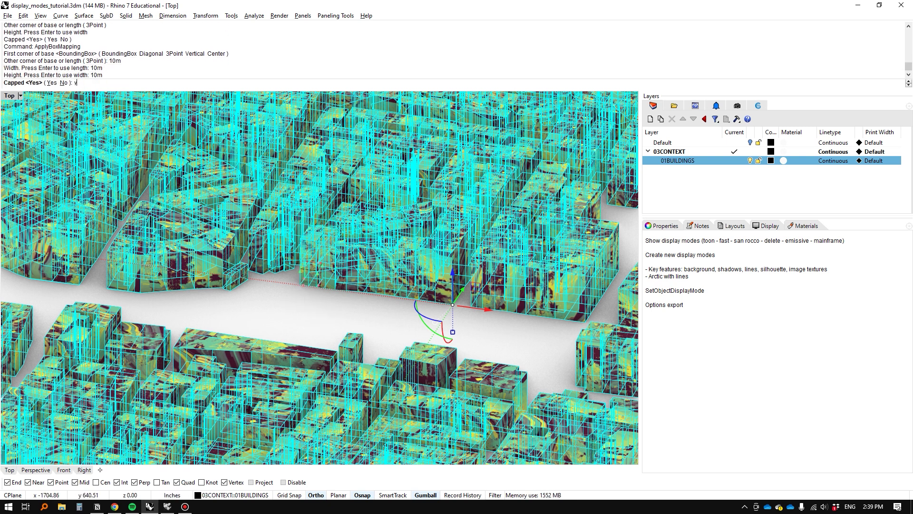
{"action": "key", "text": "Return"}
{"action": "type", "text": "1"}
{"action": "key", "text": "Return"}
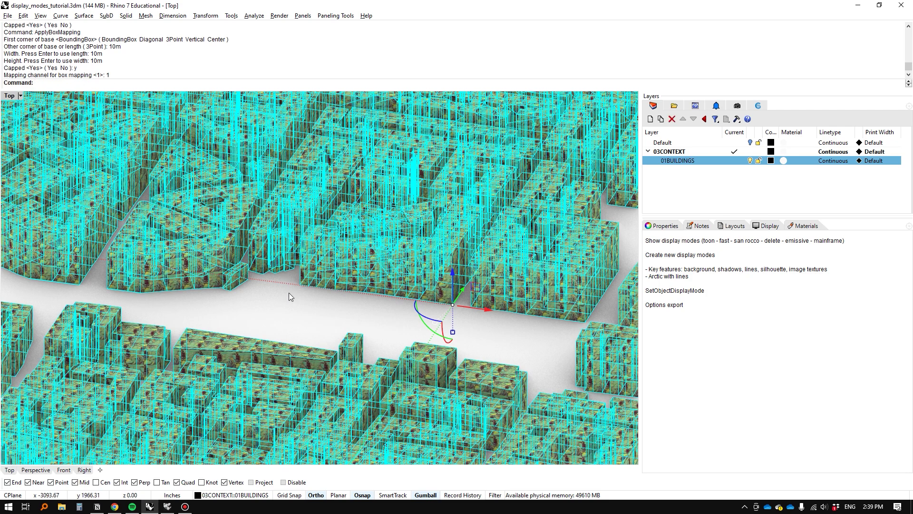
Show the texture mapping widget for all the buildings on mapping channel 1.
{"action": "left_click", "coordinate": [281, 298]}
{"action": "right_click_drag", "start_coordinate": [273, 281], "coordinate": [277, 300], "text": "ctrl+shift"}
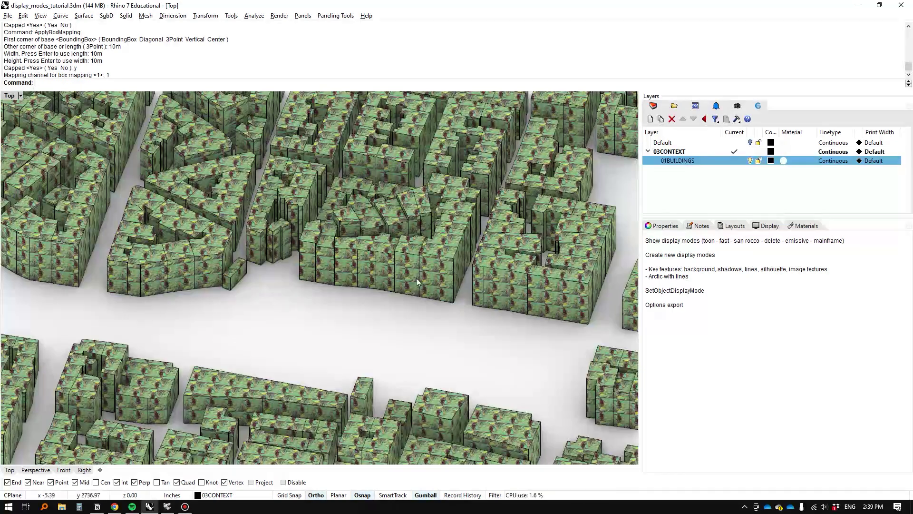
{"action": "scroll", "coordinate": [361, 282], "scroll_direction": "down", "scroll_amount": 5}
{"action": "key", "text": "ctrl+a"}
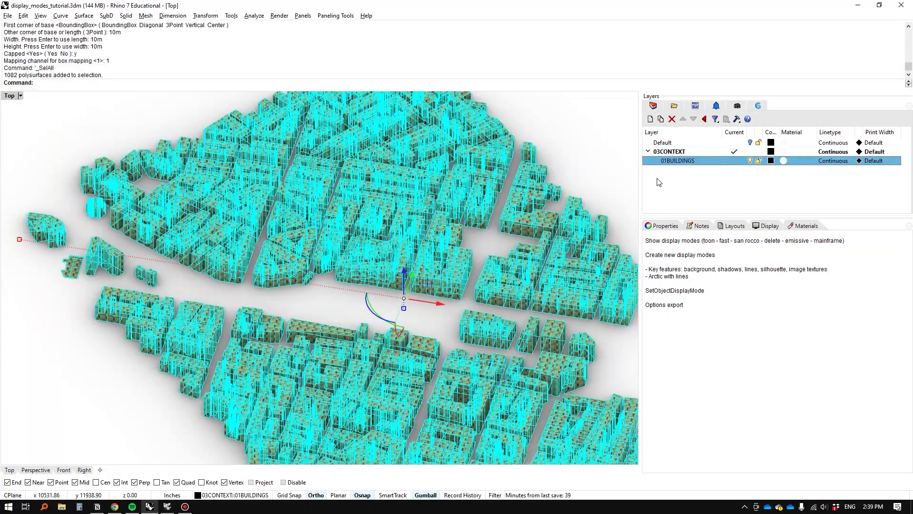
{"action": "left_click", "coordinate": [674, 225]}
{"action": "left_click", "coordinate": [684, 240]}
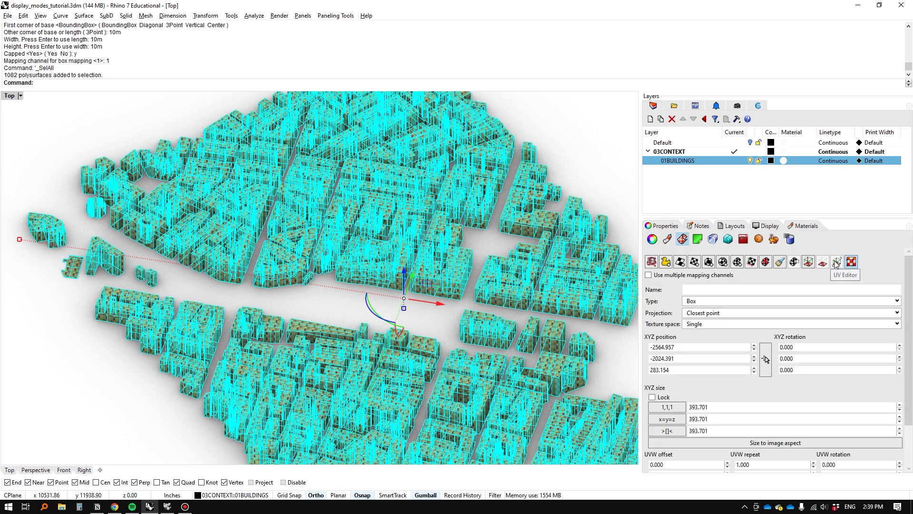
{"action": "left_click", "coordinate": [809, 263]}
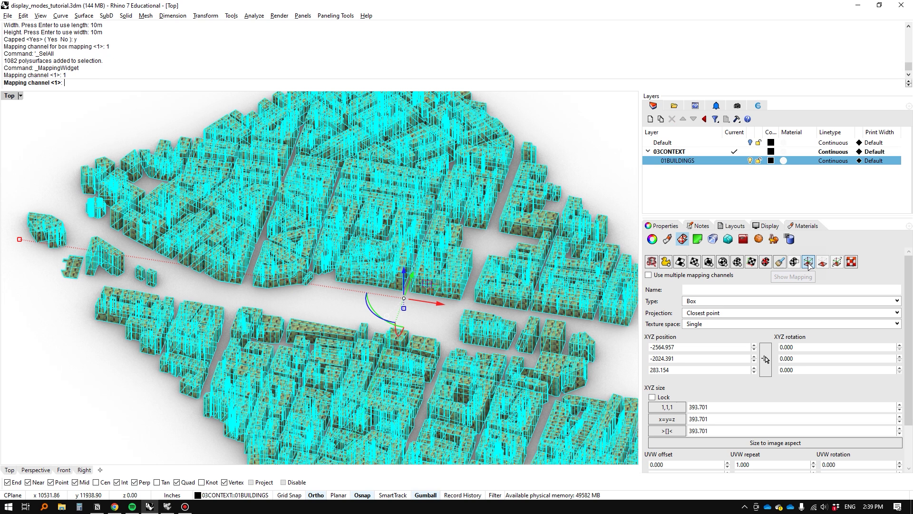
{"action": "key", "text": "Escape"}
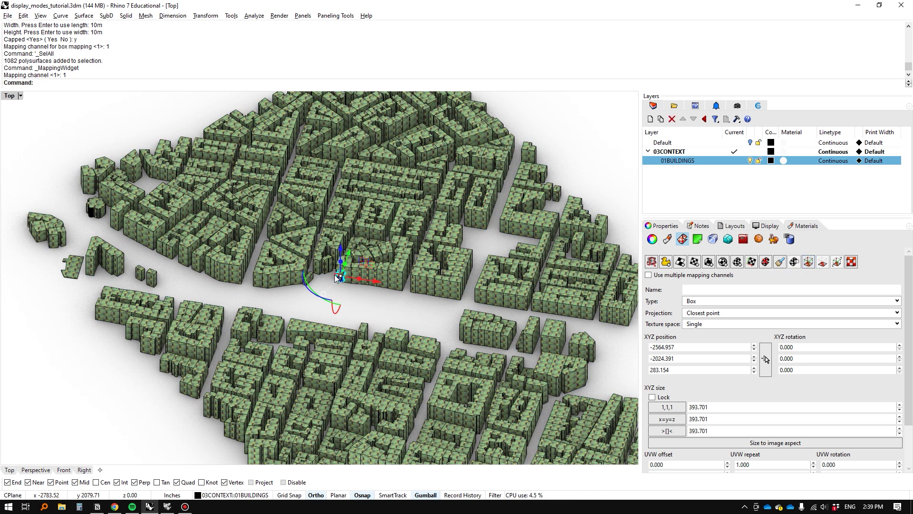
Scale the box mapping widget up uniformly in 3D to about 5412 inches per side, and rescale it to a somewhat smaller size.
{"action": "left_click", "coordinate": [337, 275]}
{"action": "left_click_drag", "start_coordinate": [322, 269], "coordinate": [291, 258]}
{"action": "right_click_drag", "start_coordinate": [307, 284], "coordinate": [321, 276], "text": "ctrl+shift"}
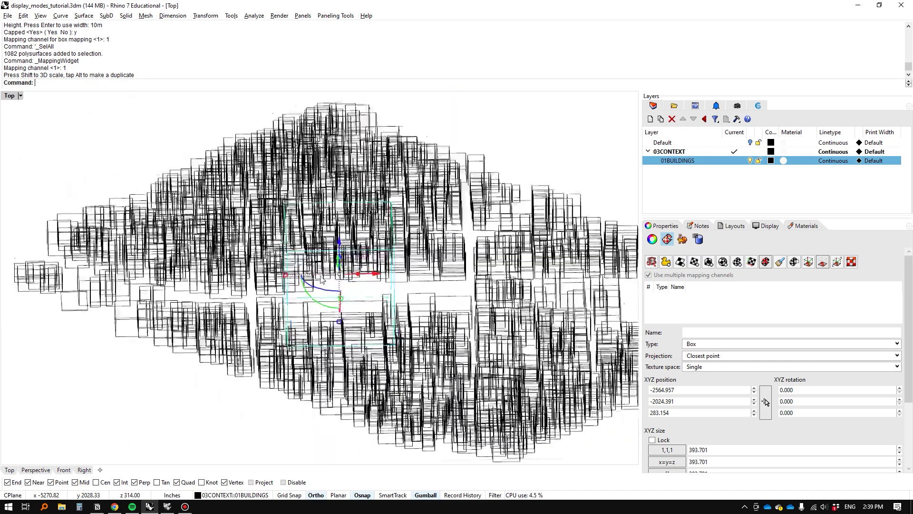
{"action": "key", "text": "ctrl+alt+r"}
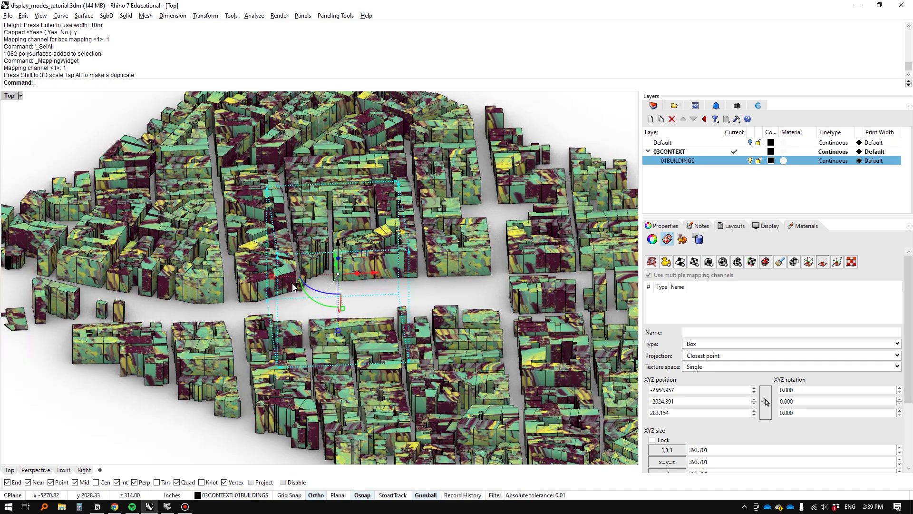
{"action": "key", "text": "ctrl+z"}
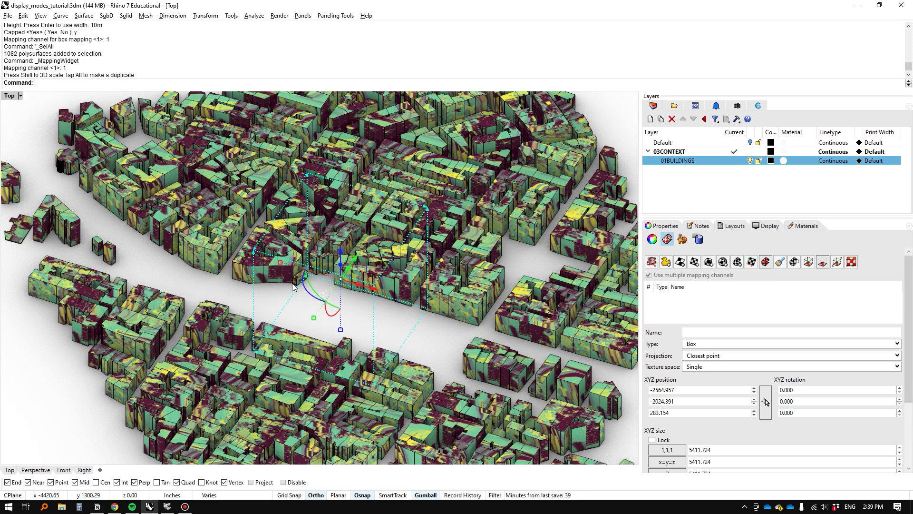
{"action": "left_click_drag", "start_coordinate": [280, 262], "coordinate": [310, 276]}
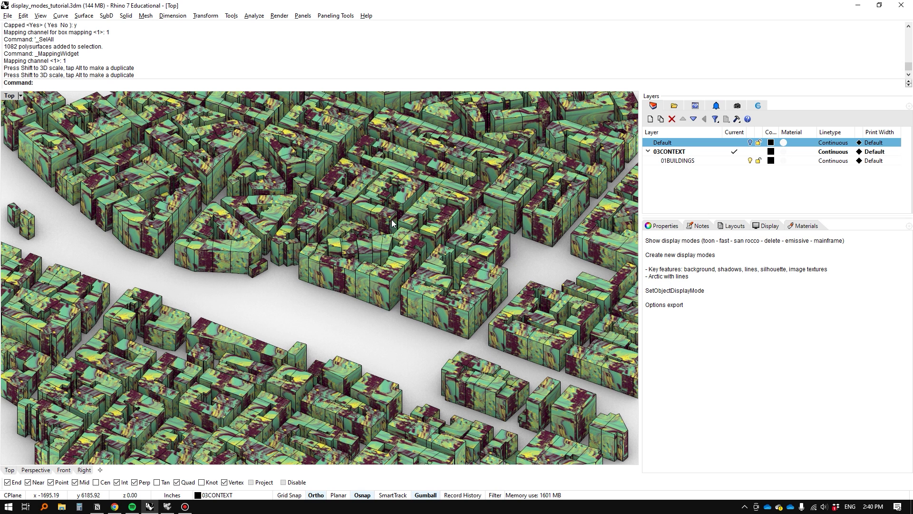
Set the object display mode of the corner building facing the open street to 04CLRTRANSPARENTLINE.
{"action": "left_click", "coordinate": [392, 298]}
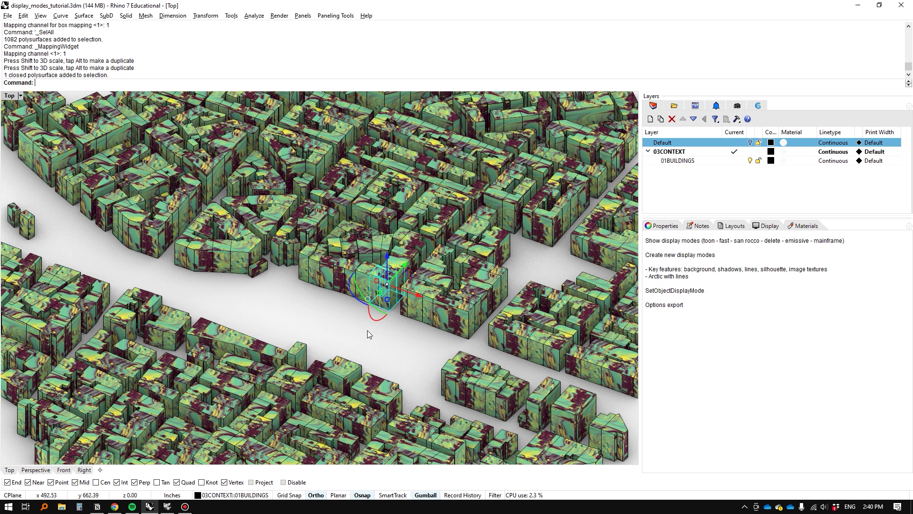
{"action": "type", "text": "SetObjectDisplayMode"}
{"action": "key", "text": "Return"}
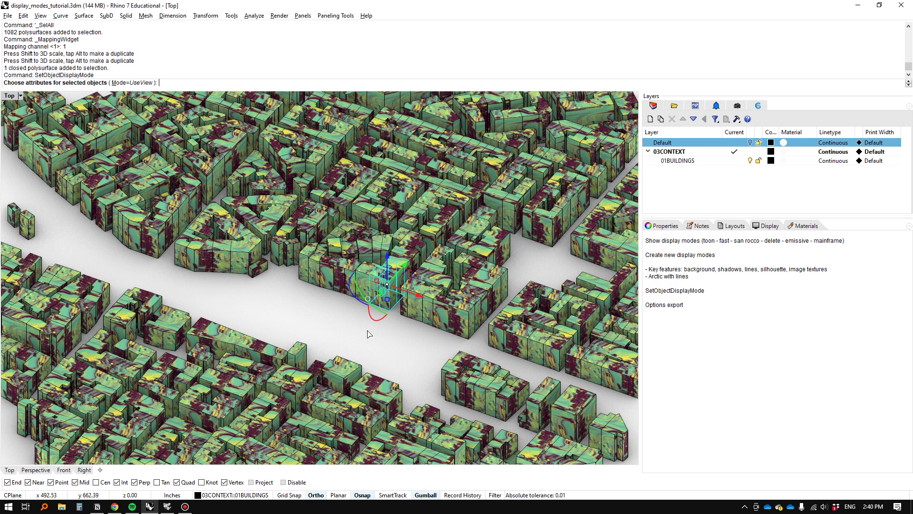
{"action": "type", "text": "m"}
{"action": "key", "text": "Return"}
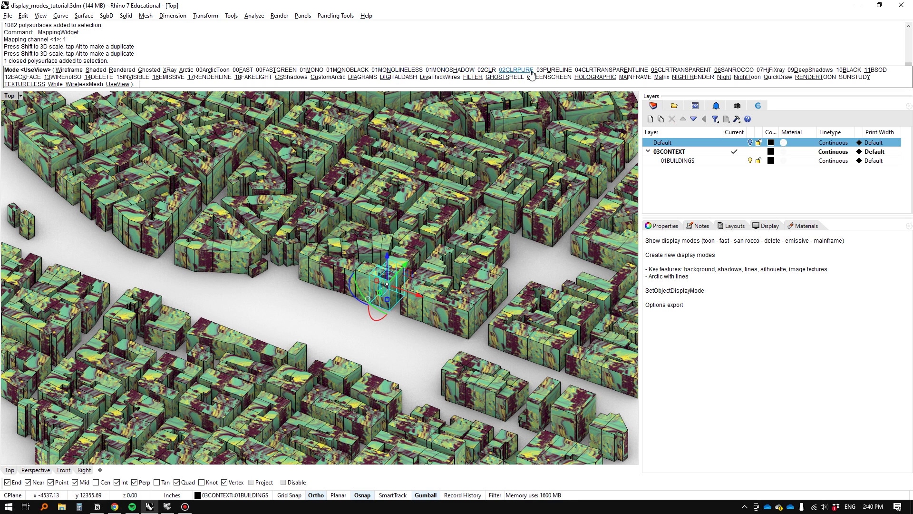
{"action": "left_click", "coordinate": [600, 70]}
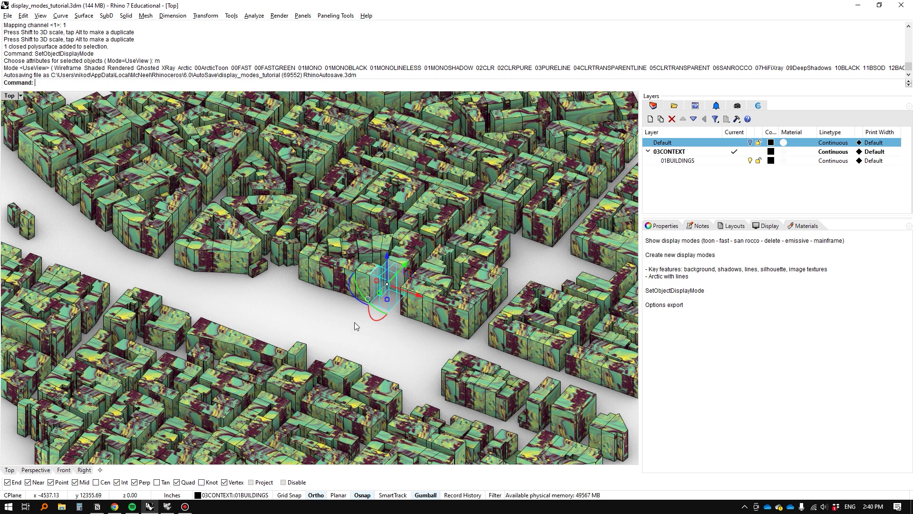
Set the object display mode of the building beside the transparent corner building to 02CLRPURE.
{"action": "scroll", "coordinate": [340, 290], "scroll_direction": "up", "scroll_amount": 4}
{"action": "left_click", "coordinate": [357, 286]}
{"action": "right_click", "coordinate": [356, 285]}
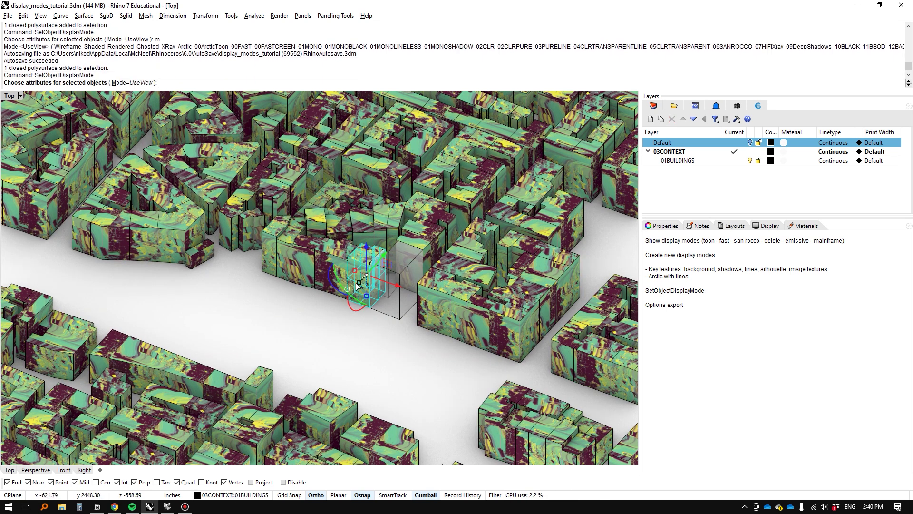
{"action": "left_click", "coordinate": [125, 82]}
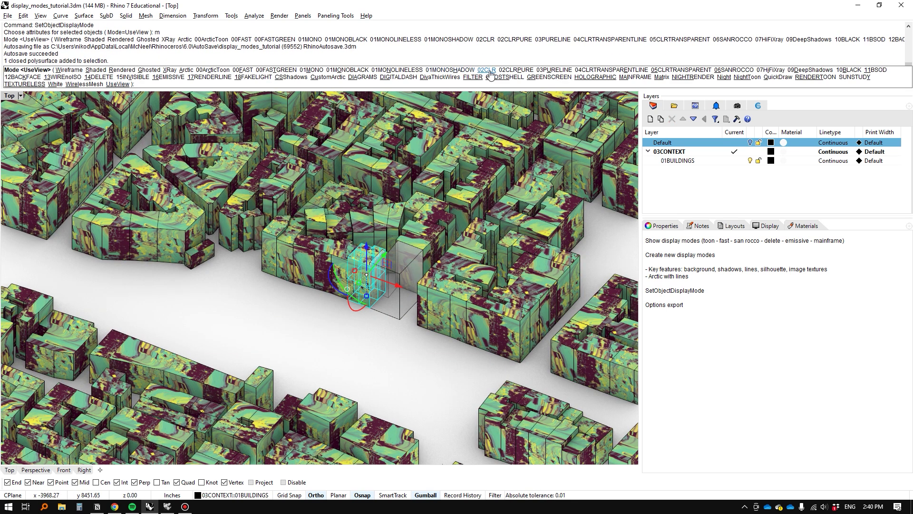
{"action": "left_click", "coordinate": [516, 70]}
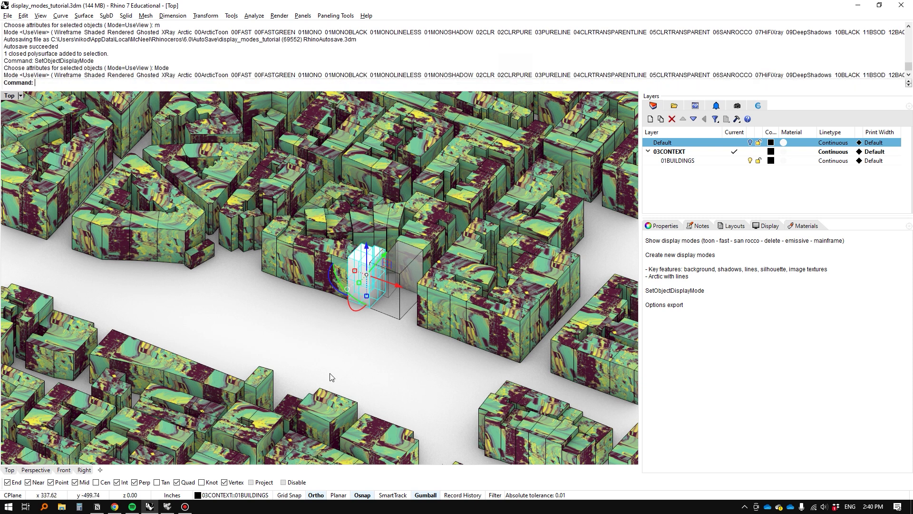
{"action": "key", "text": "Escape"}
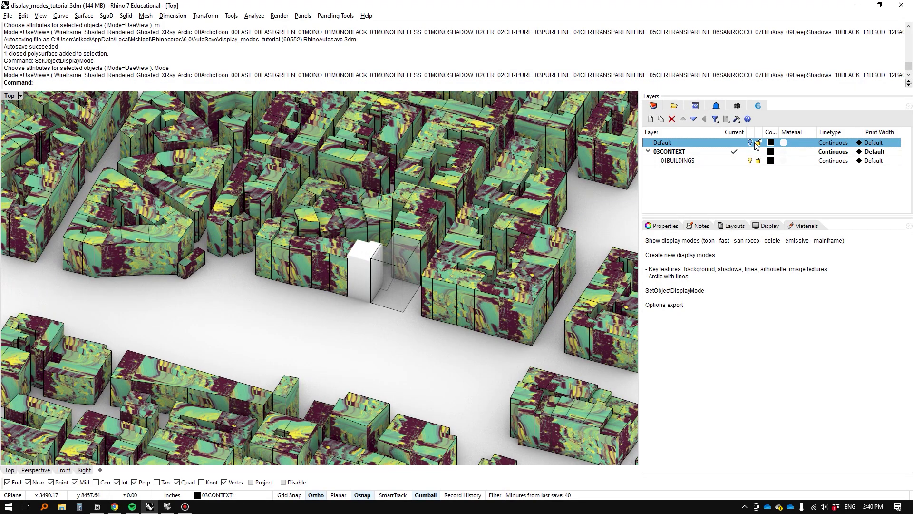
Try changing the color of the 03CONTEXT layer to Red and check the white building.
{"action": "left_click", "coordinate": [770, 152]}
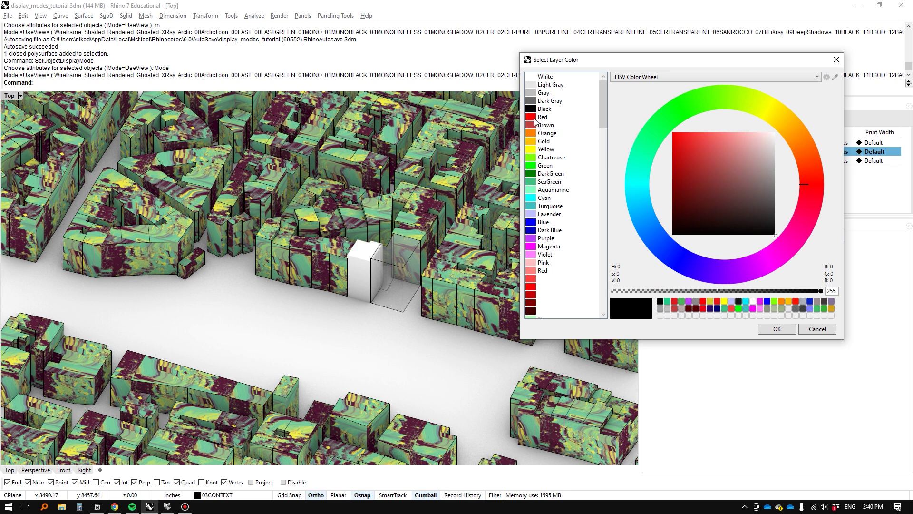
{"action": "double_click", "coordinate": [535, 118]}
{"action": "scroll", "coordinate": [349, 294], "scroll_direction": "up", "scroll_amount": 5}
{"action": "left_click", "coordinate": [368, 268]}
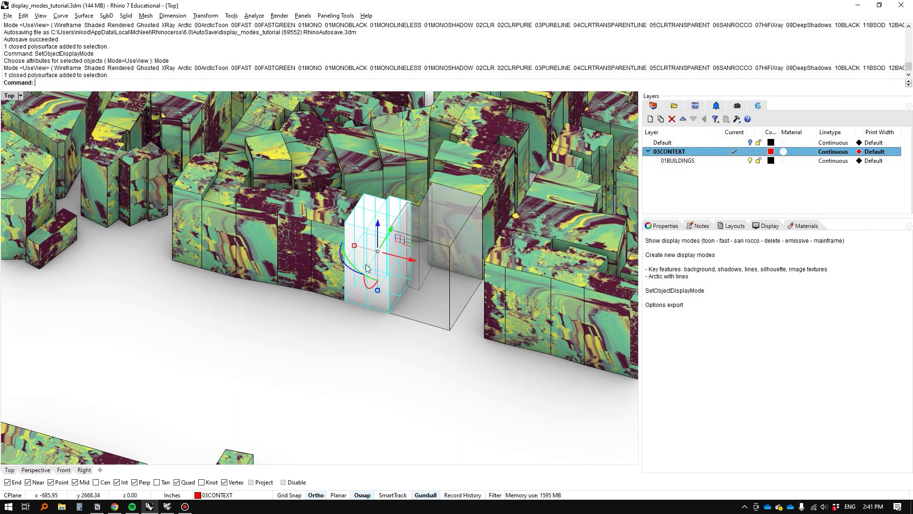
{"action": "left_click", "coordinate": [291, 339]}
{"action": "scroll", "coordinate": [291, 340], "scroll_direction": "down", "scroll_amount": 10}
{"action": "scroll", "coordinate": [295, 321], "scroll_direction": "up", "scroll_amount": 7}
Set the display color of the white building to Yellow and restore the 03CONTEXT layer color to Black.
{"action": "left_click", "coordinate": [346, 297]}
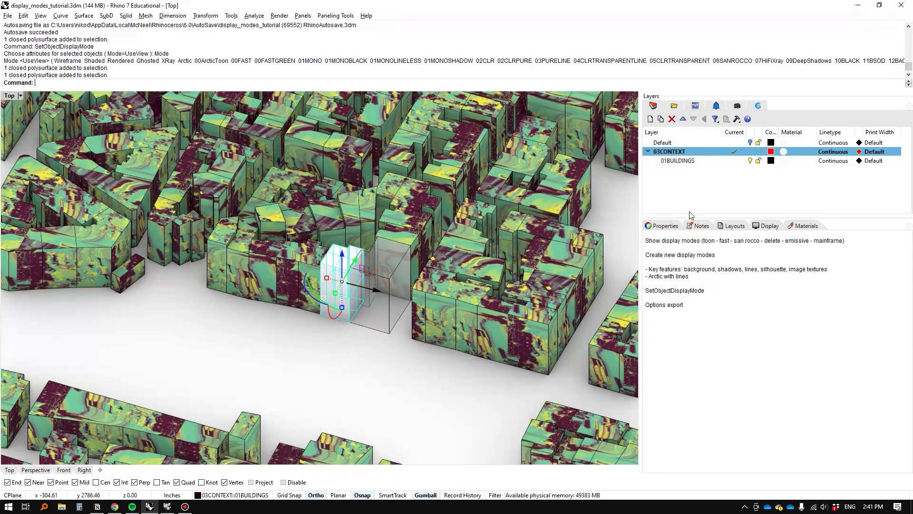
{"action": "left_click", "coordinate": [662, 226]}
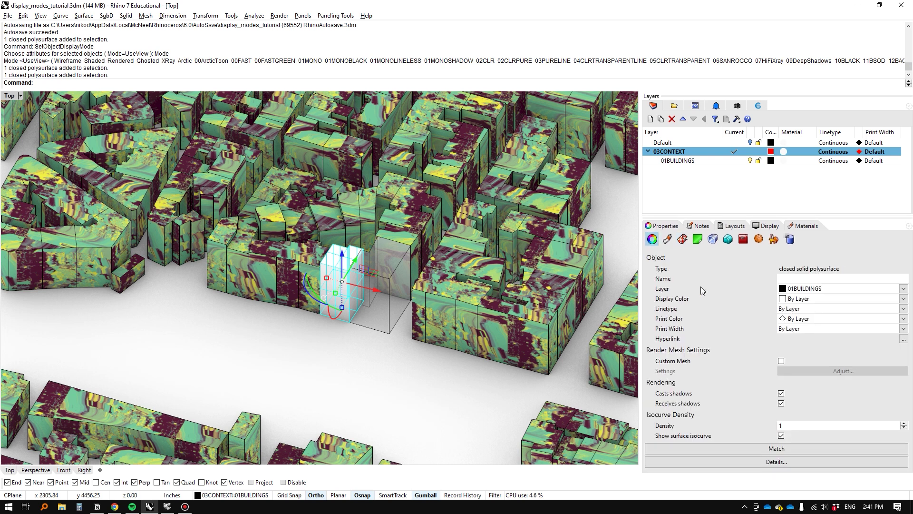
{"action": "left_click", "coordinate": [806, 299]}
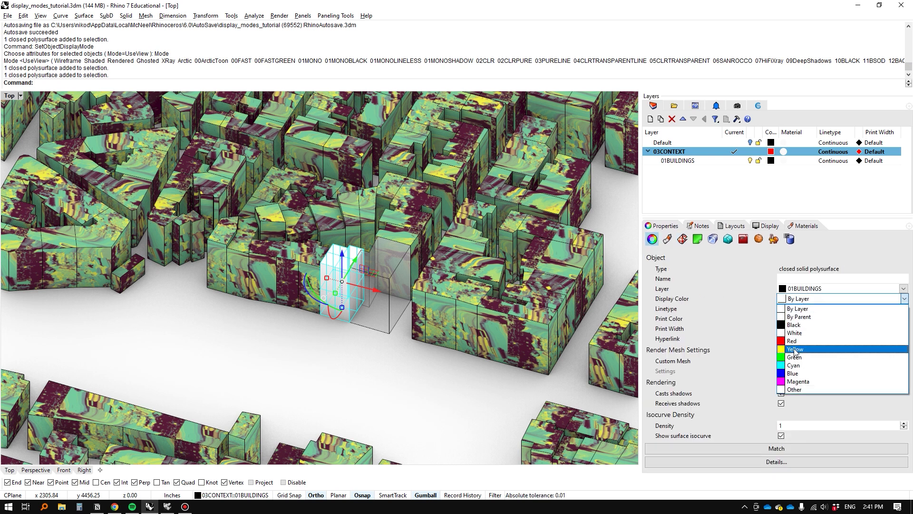
{"action": "left_click", "coordinate": [799, 343]}
{"action": "key", "text": "Escape"}
{"action": "left_click", "coordinate": [771, 152]}
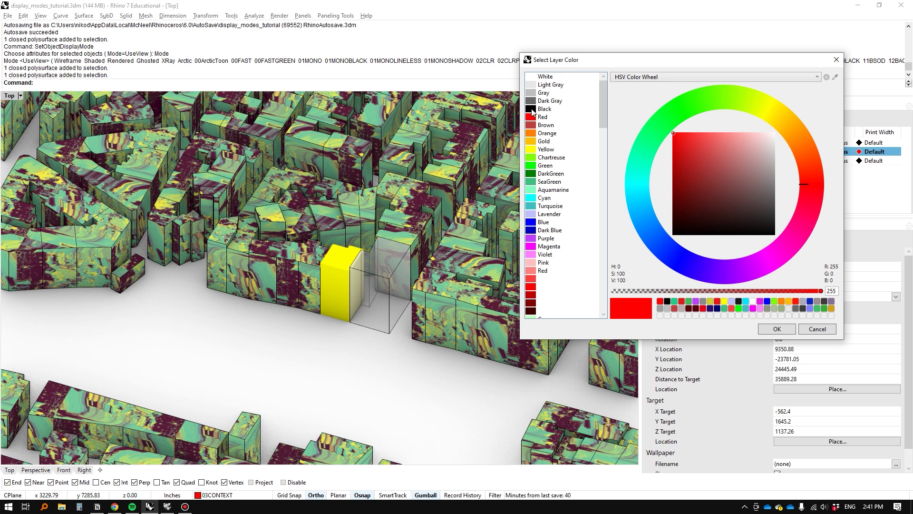
{"action": "double_click", "coordinate": [533, 109]}
Set the object display mode of the yellow building to 03PURELINE and inspect it up close.
{"action": "left_click", "coordinate": [322, 286]}
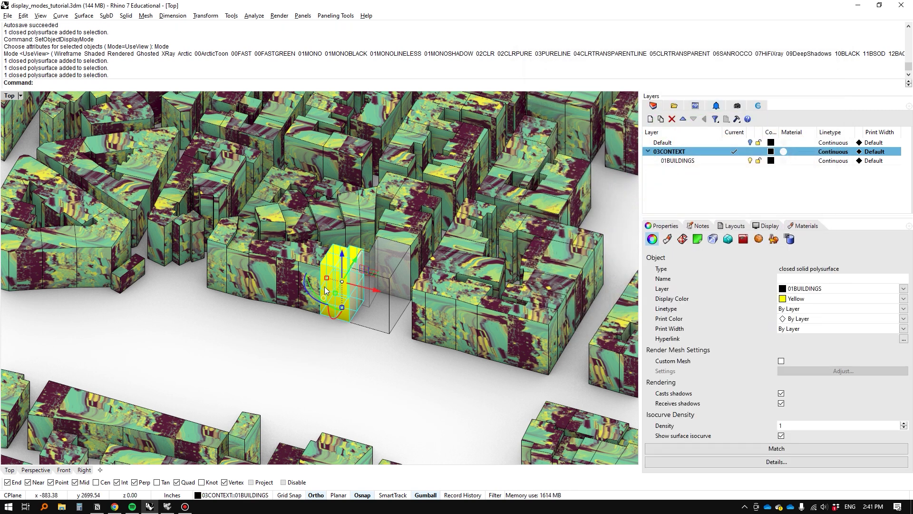
{"action": "type", "text": "SetObjectDisplayMode"}
{"action": "key", "text": "Return"}
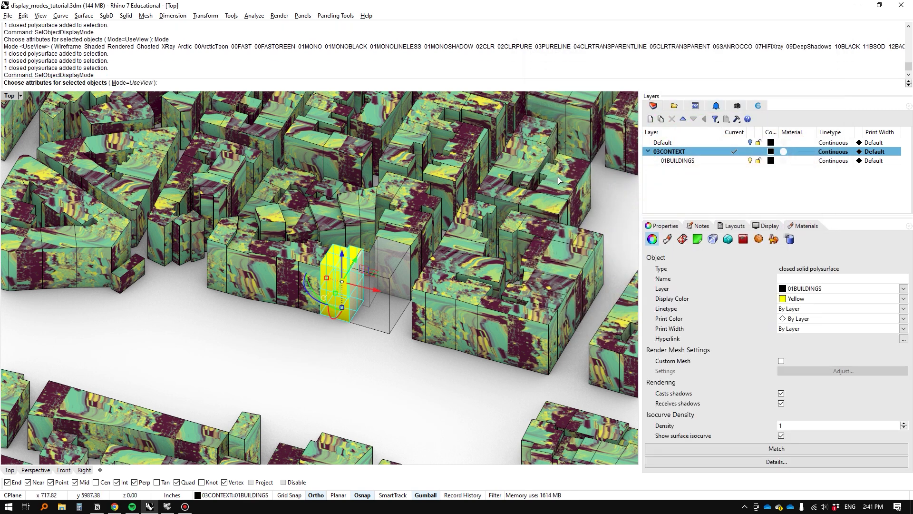
{"action": "left_click", "coordinate": [114, 83]}
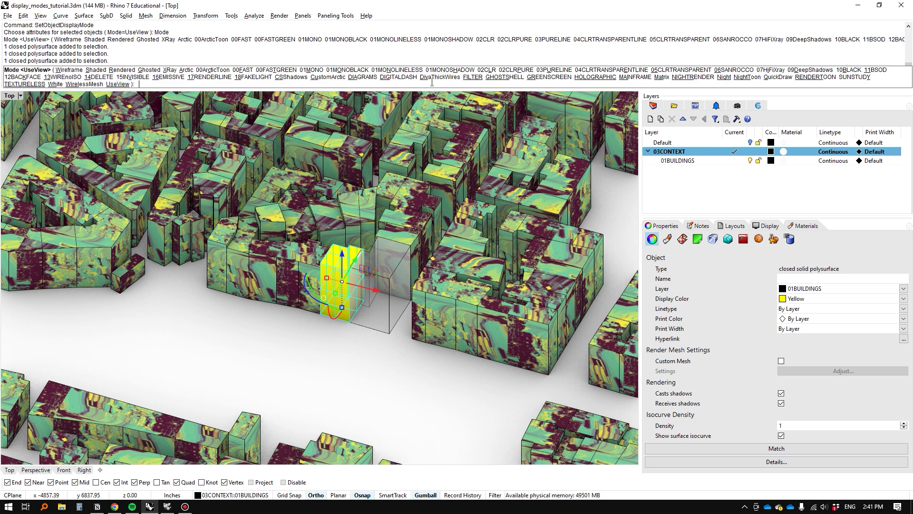
{"action": "left_click", "coordinate": [551, 70]}
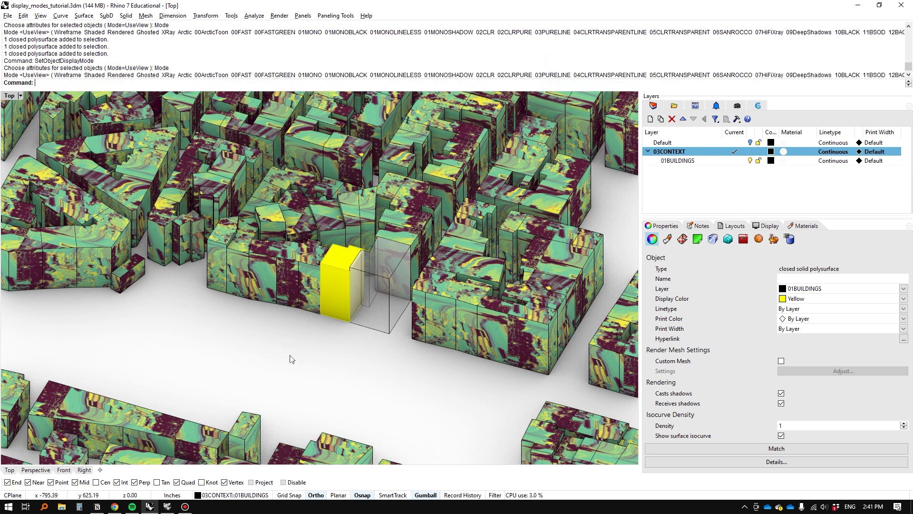
{"action": "left_click", "coordinate": [331, 283]}
{"action": "scroll", "coordinate": [319, 285], "scroll_direction": "up", "scroll_amount": 3}
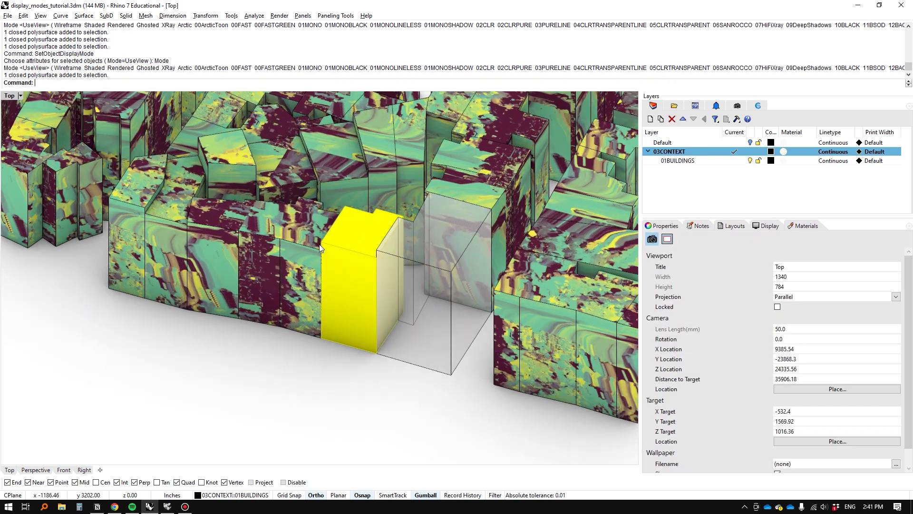
Set the object display mode of the triangular building block west of the yellow building to 14DELETE.
{"action": "scroll", "coordinate": [320, 244], "scroll_direction": "down", "scroll_amount": 2}
{"action": "scroll", "coordinate": [366, 257], "scroll_direction": "down", "scroll_amount": 3}
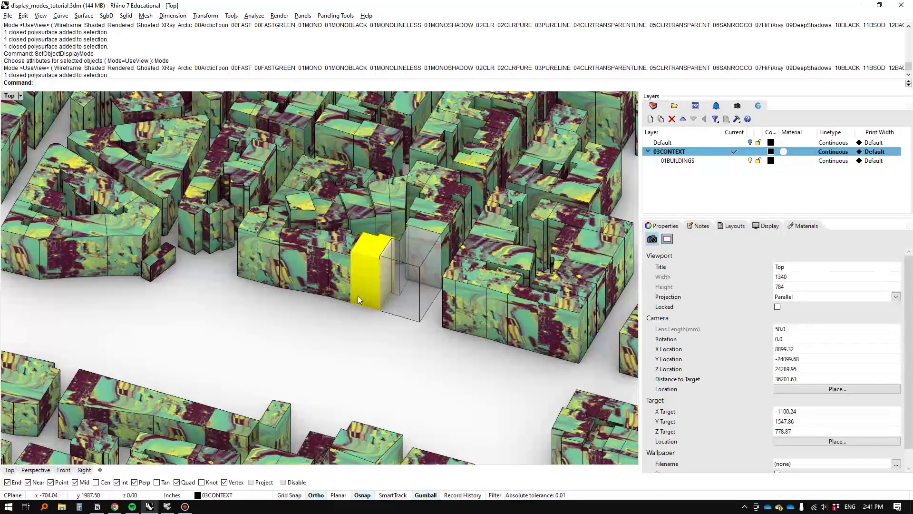
{"action": "scroll", "coordinate": [387, 286], "scroll_direction": "down", "scroll_amount": 3}
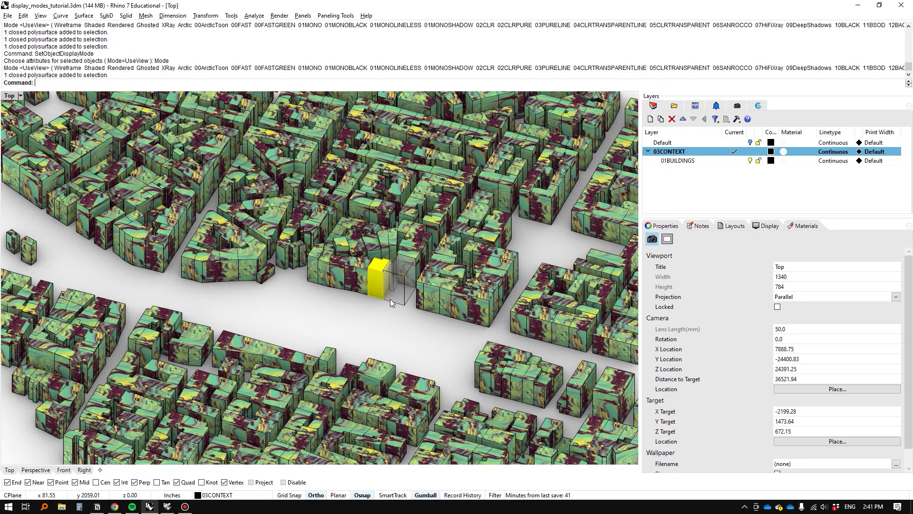
{"action": "right_click_drag", "start_coordinate": [390, 299], "coordinate": [291, 284]}
{"action": "left_click_drag", "start_coordinate": [285, 259], "coordinate": [207, 221]}
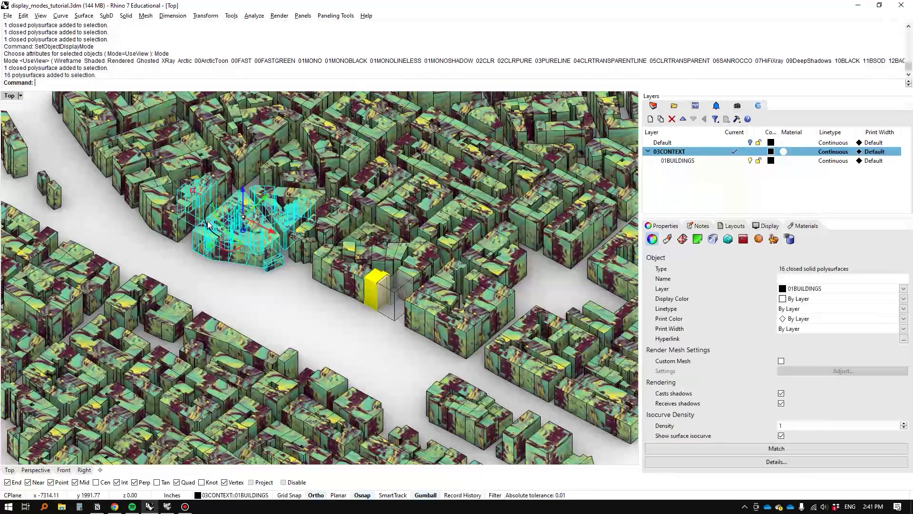
{"action": "type", "text": "d"}
{"action": "key", "text": "BackSpace"}
{"action": "key", "text": "BackSpace"}
{"action": "type", "text": "SetObjectDisplayMode"}
{"action": "key", "text": "Return"}
{"action": "type", "text": "m"}
{"action": "key", "text": "Return"}
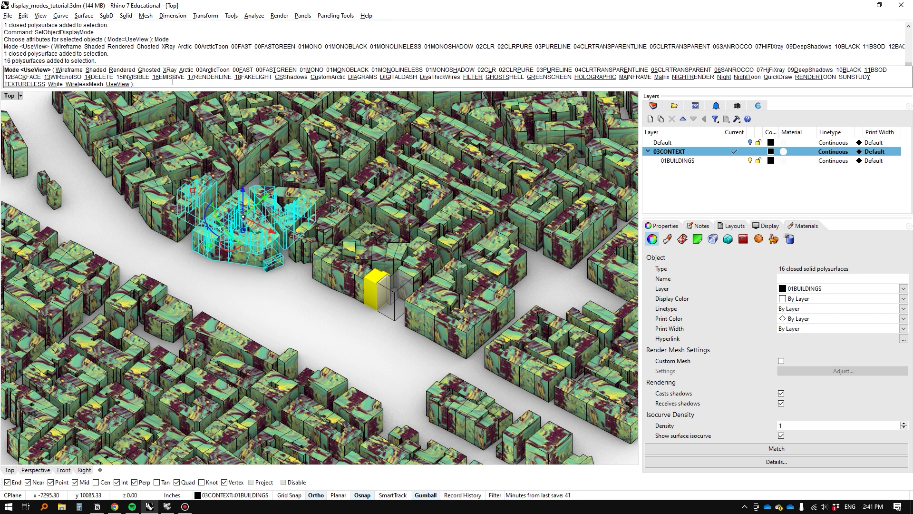
{"action": "left_click", "coordinate": [87, 77]}
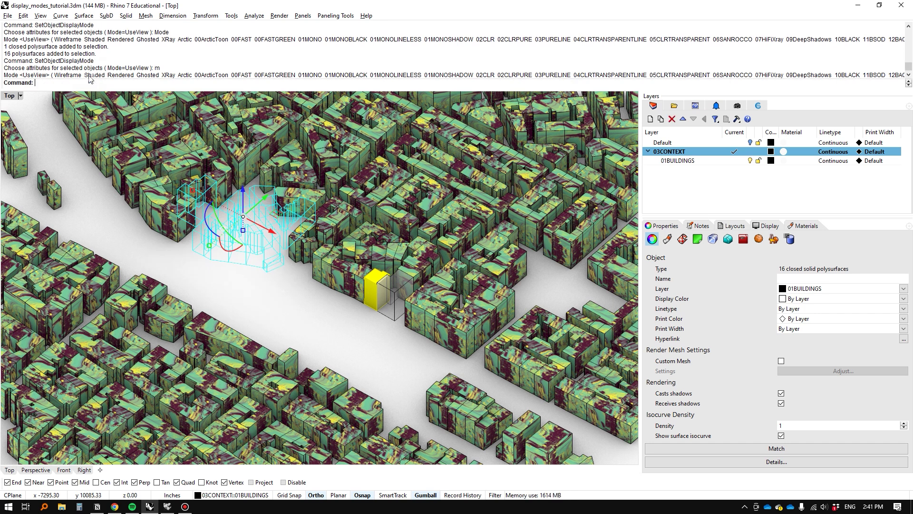
{"action": "left_click", "coordinate": [239, 285]}
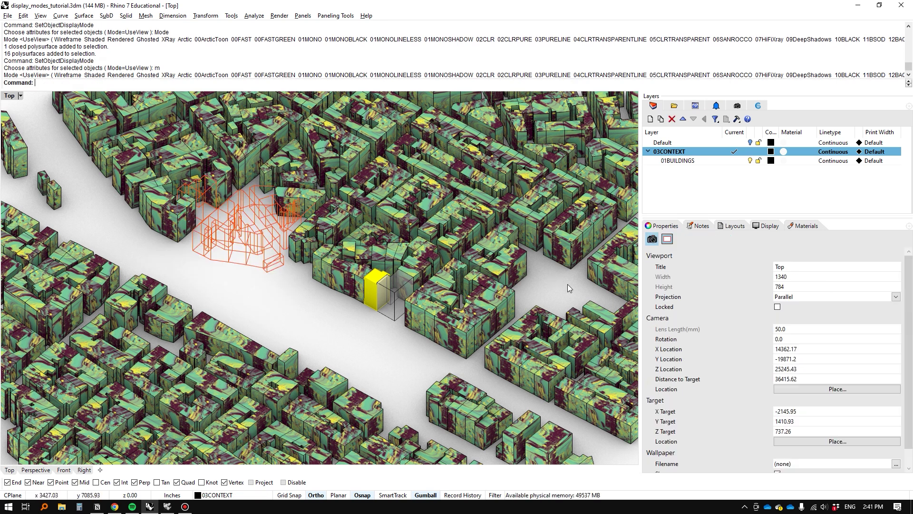
Set the object display mode of the building block northeast of the yellow building to 15INVISIBLE.
{"action": "left_click_drag", "start_coordinate": [566, 284], "coordinate": [507, 208]}
{"action": "key", "text": "Return"}
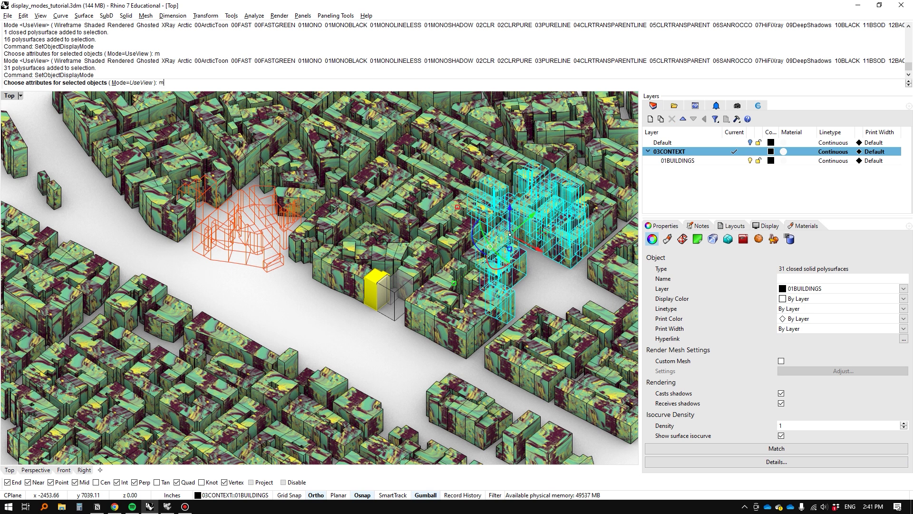
{"action": "left_click", "coordinate": [119, 82]}
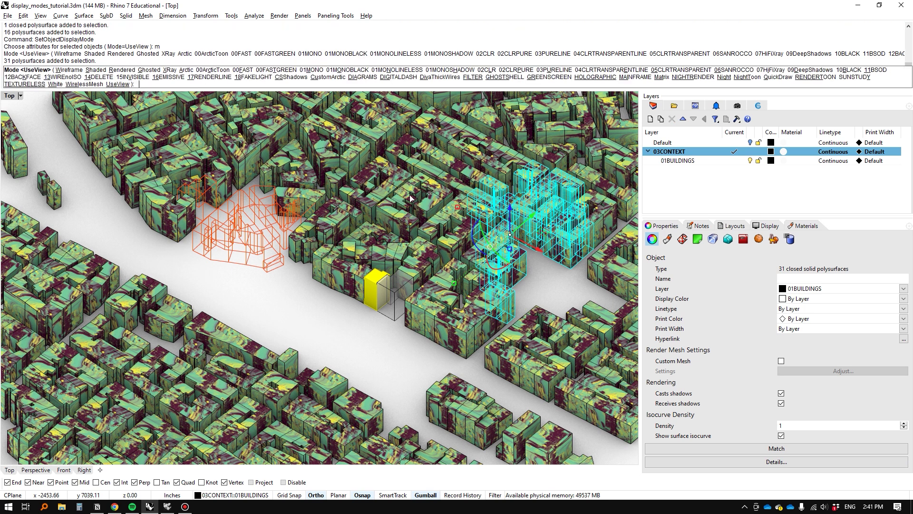
{"action": "left_click", "coordinate": [128, 77]}
{"action": "left_click", "coordinate": [342, 318]}
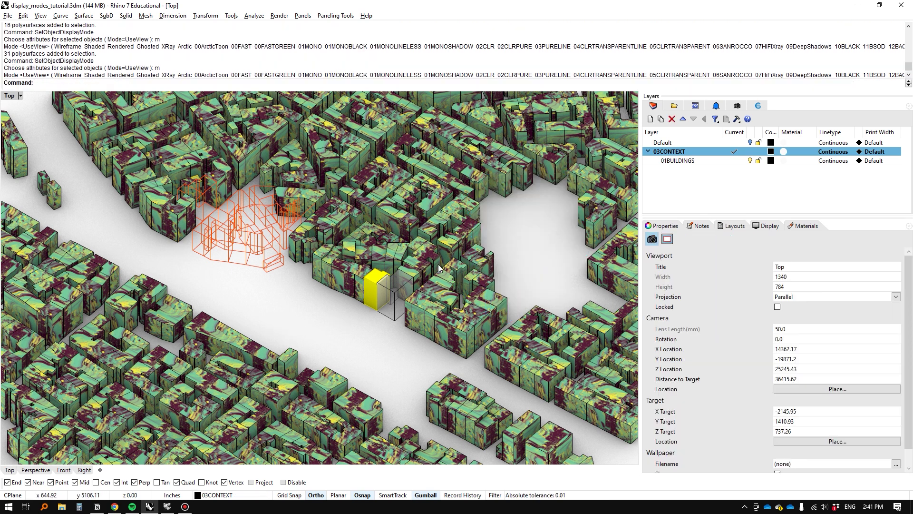
Select the invisible building block and change its object display mode to a solid black one with white edges.
{"action": "right_click_drag", "start_coordinate": [438, 268], "coordinate": [348, 258]}
{"action": "left_click_drag", "start_coordinate": [478, 281], "coordinate": [410, 189]}
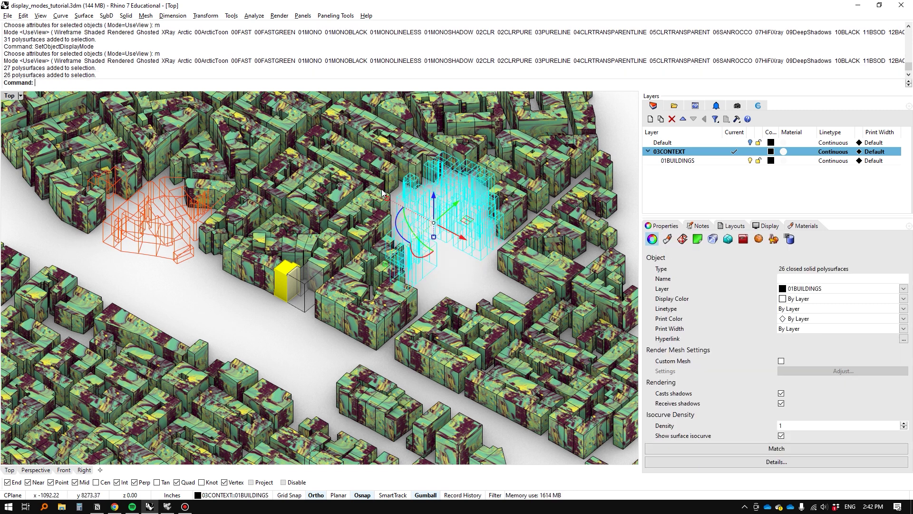
{"action": "type", "text": "etObjectDisplayMode"}
{"action": "key", "text": "Return"}
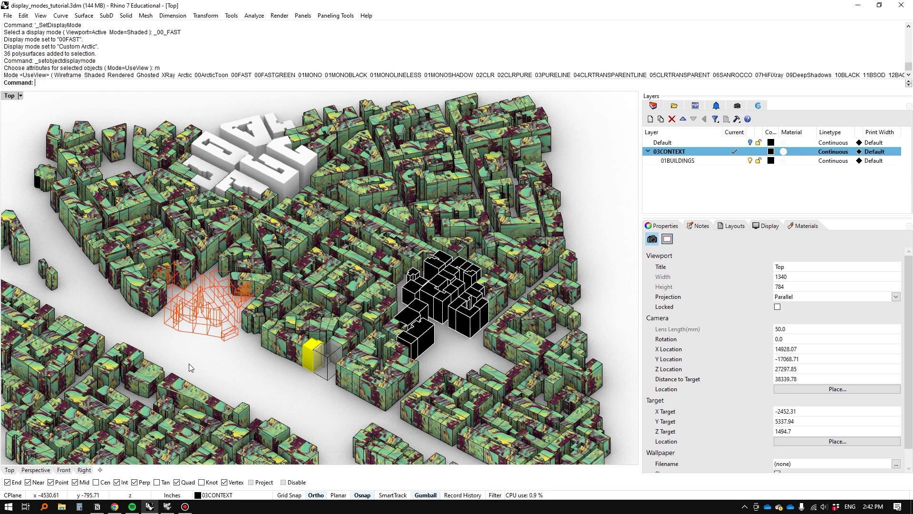
Try setting the object display mode of most buildings north of the wide street to 15INVISIBLE, and undo the change.
{"action": "right_click_drag", "start_coordinate": [183, 335], "coordinate": [260, 303]}
{"action": "scroll", "coordinate": [260, 304], "scroll_direction": "down", "scroll_amount": 4}
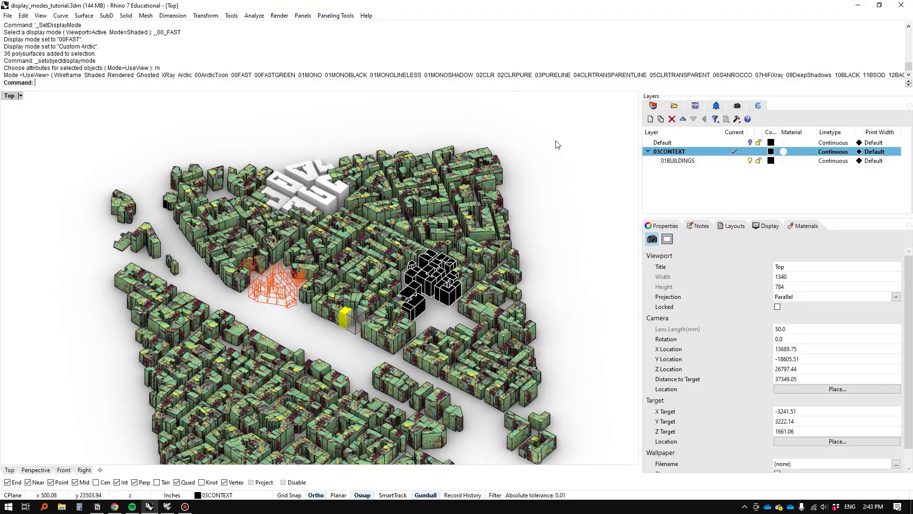
{"action": "left_click_drag", "start_coordinate": [549, 135], "coordinate": [232, 325]}
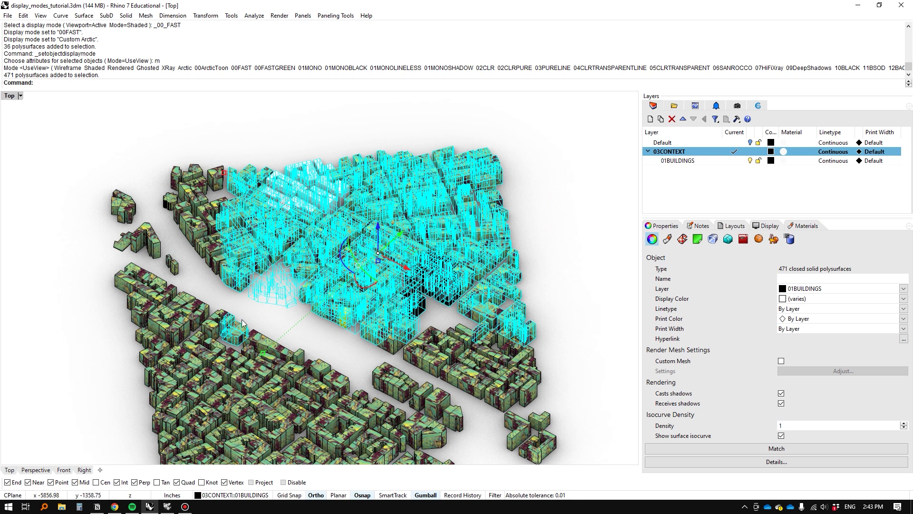
{"action": "scroll", "coordinate": [242, 318], "scroll_direction": "up", "scroll_amount": 2}
{"action": "type", "text": "SetO"}
{"action": "key", "text": "Return"}
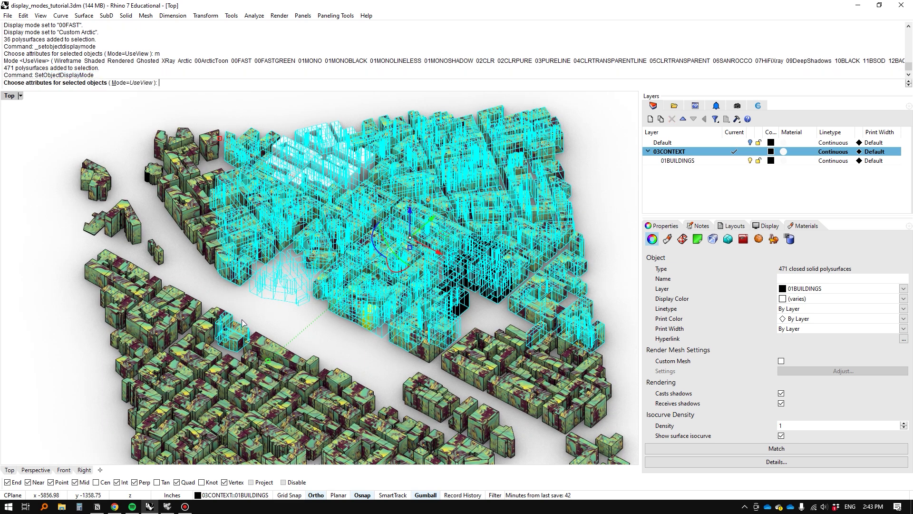
{"action": "left_click", "coordinate": [119, 83]}
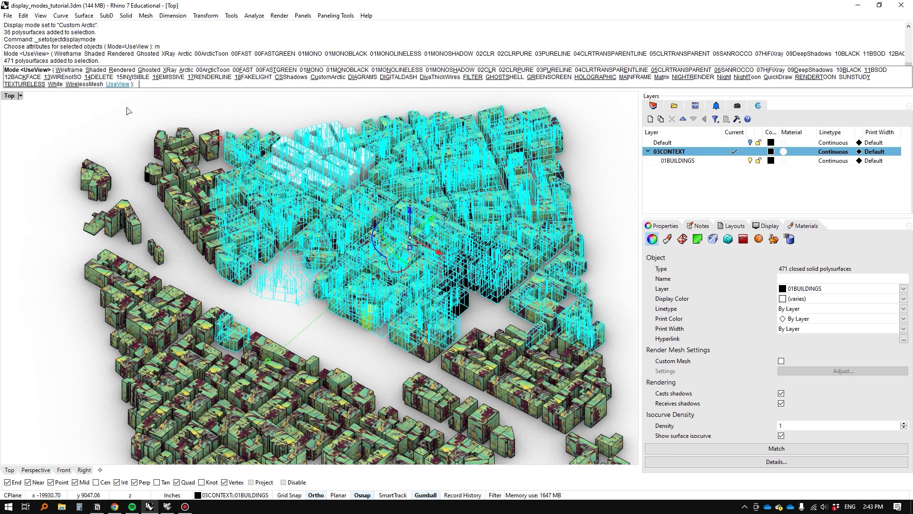
{"action": "left_click", "coordinate": [119, 78]}
{"action": "key", "text": "Escape"}
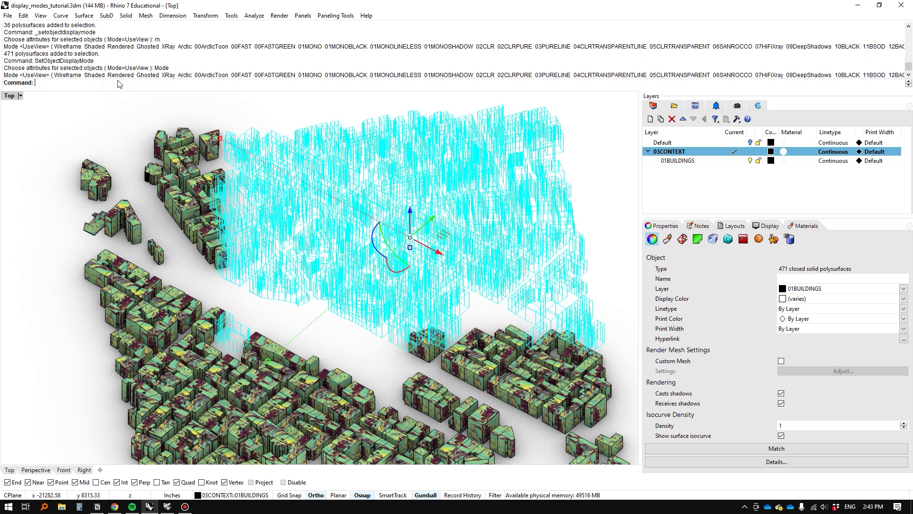
{"action": "key", "text": "Escape"}
{"action": "key", "text": "ctrl+z"}
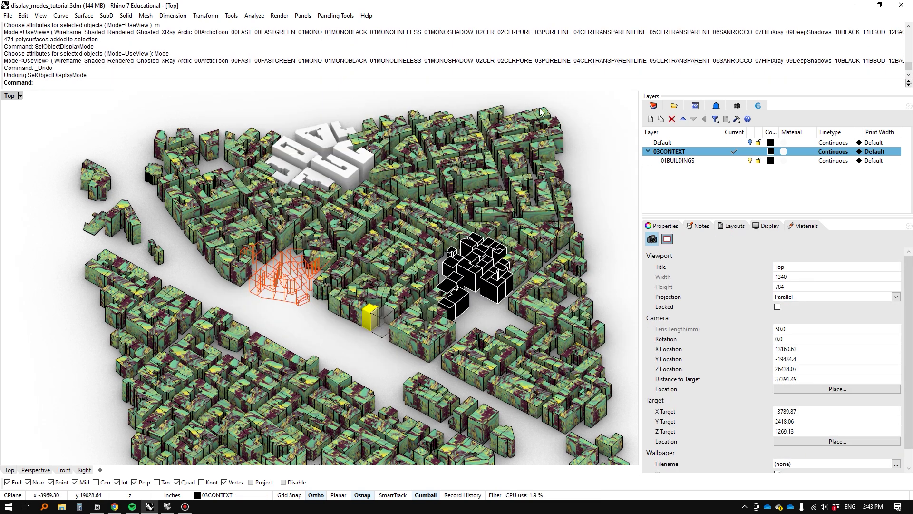
Select all the buildings north of the wide street and reset their object display mode to UseView.
{"action": "left_click_drag", "start_coordinate": [597, 95], "coordinate": [148, 352]}
{"action": "type", "text": "SetObjectDisplayMode"}
{"action": "key", "text": "Return"}
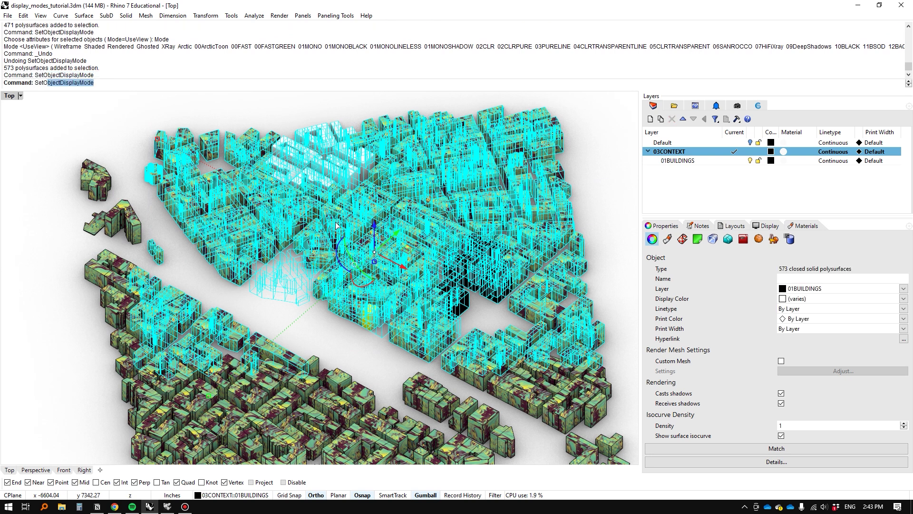
{"action": "type", "text": "m"}
{"action": "key", "text": "Return"}
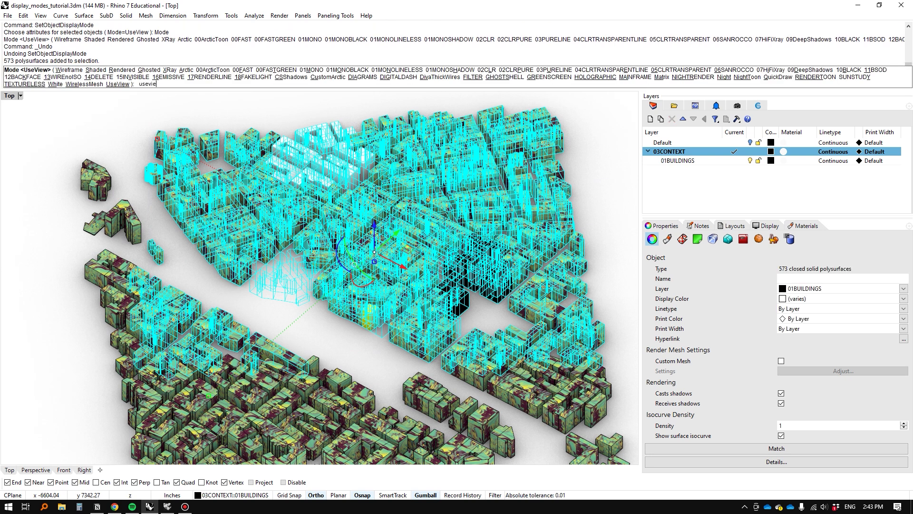
{"action": "key", "text": "Return"}
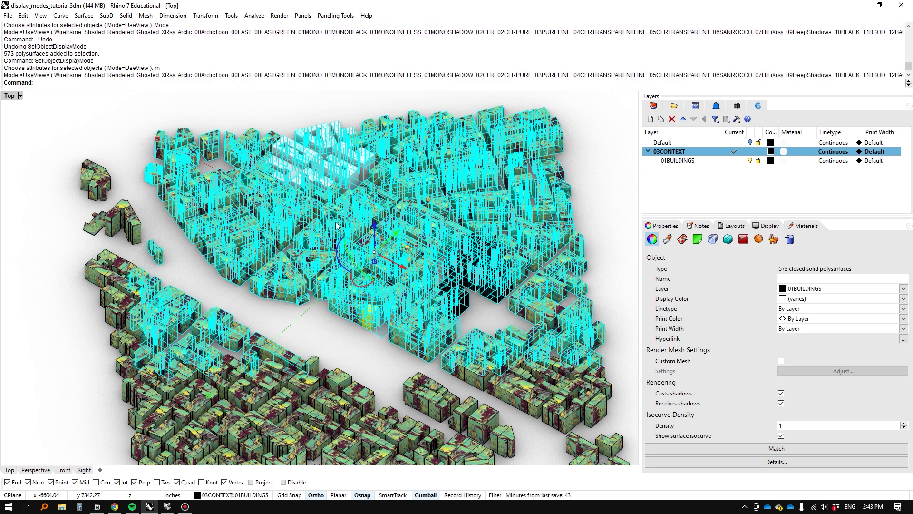
Select the buildings in and around the white block and reset their object display mode to UseView.
{"action": "key", "text": "Escape"}
{"action": "left_click_drag", "start_coordinate": [220, 98], "coordinate": [498, 250]}
{"action": "key", "text": "Return"}
{"action": "type", "text": "m"}
{"action": "key", "text": "Return"}
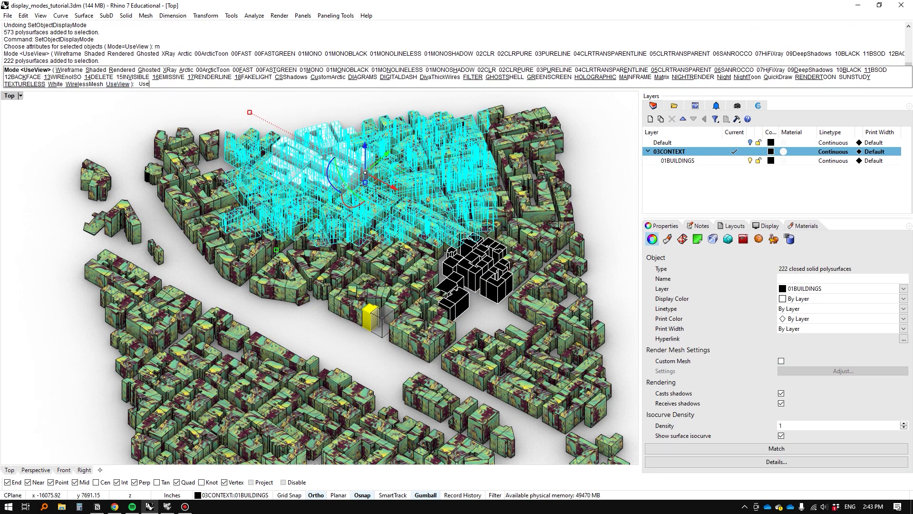
{"action": "key", "text": "Return"}
{"action": "key", "text": "Escape"}
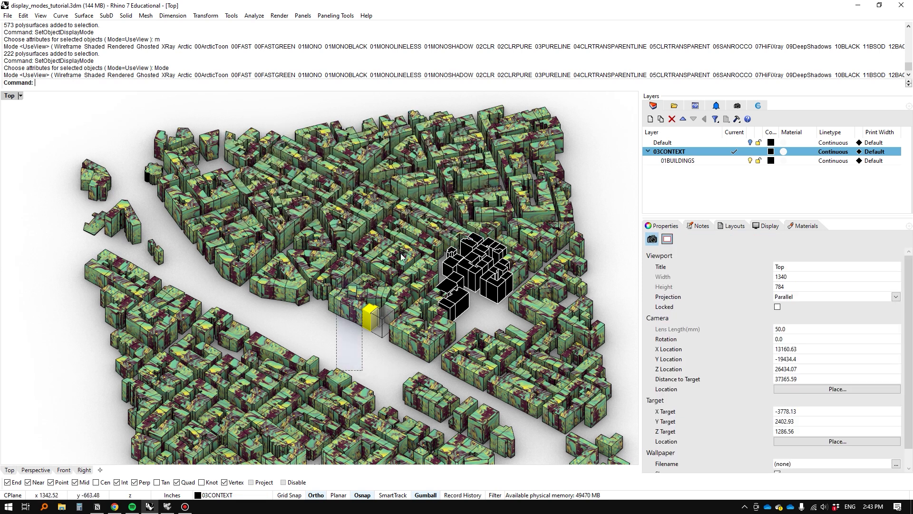
Undo the last display mode change and set three street-front buildings of the central block to the 04CLRTRANSPARENTLINE object display mode.
{"action": "key", "text": "ctrl+z"}
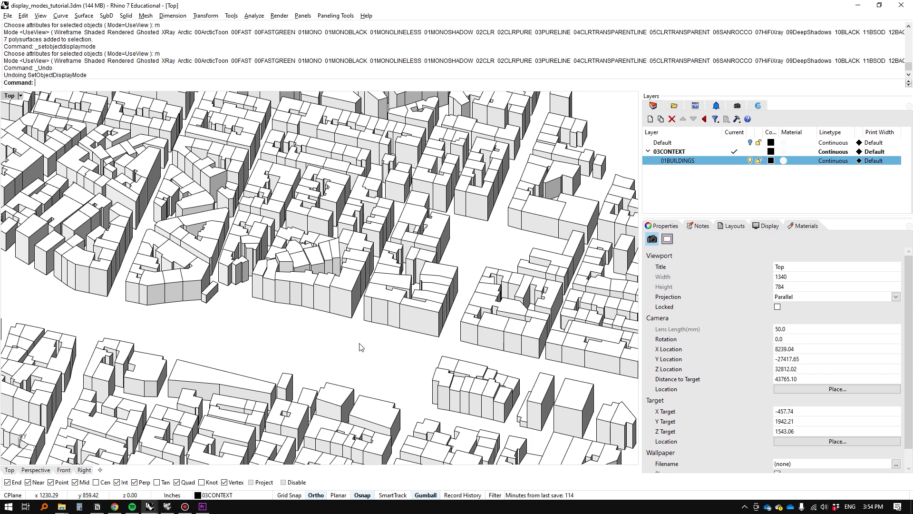
{"action": "right_click_drag", "start_coordinate": [338, 326], "coordinate": [350, 333]}
{"action": "left_click_drag", "start_coordinate": [350, 333], "coordinate": [280, 302]}
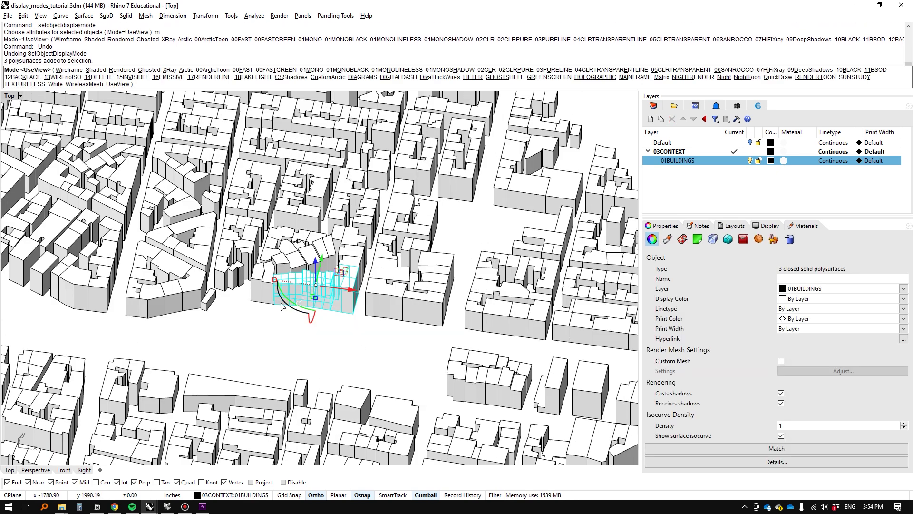
{"action": "left_click", "coordinate": [611, 71]}
{"action": "key", "text": "Escape"}
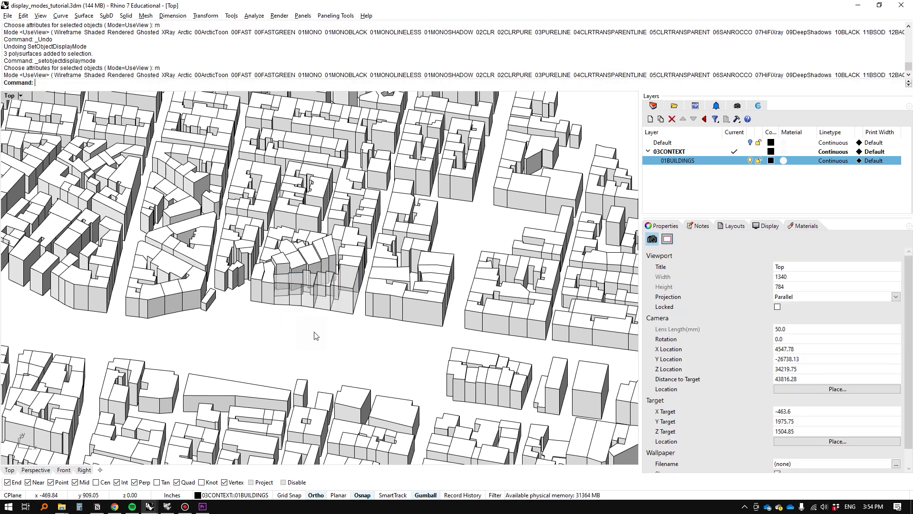
Select the eight street-front buildings just east of the transparent ones and change their object display mode.
{"action": "left_click_drag", "start_coordinate": [440, 340], "coordinate": [363, 300]}
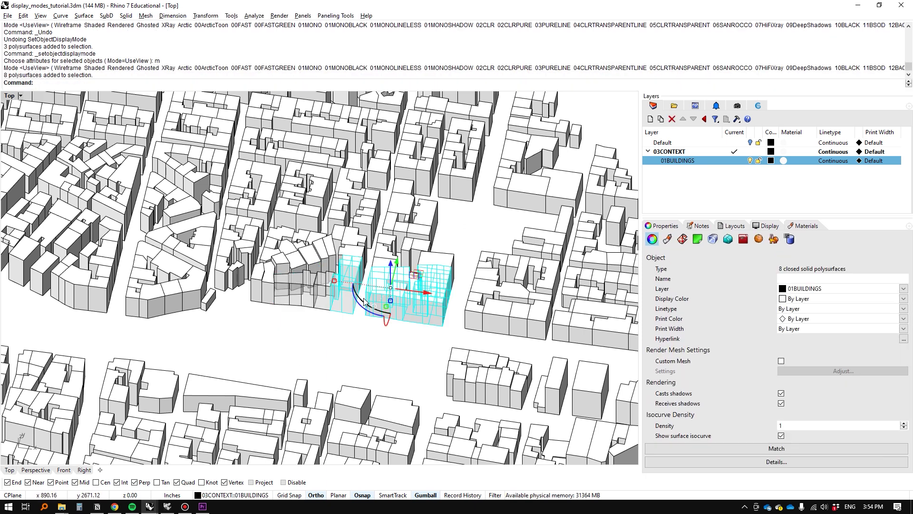
{"action": "type", "text": "SetObjectDisplayMode"}
{"action": "key", "text": "Return"}
{"action": "type", "text": "m"}
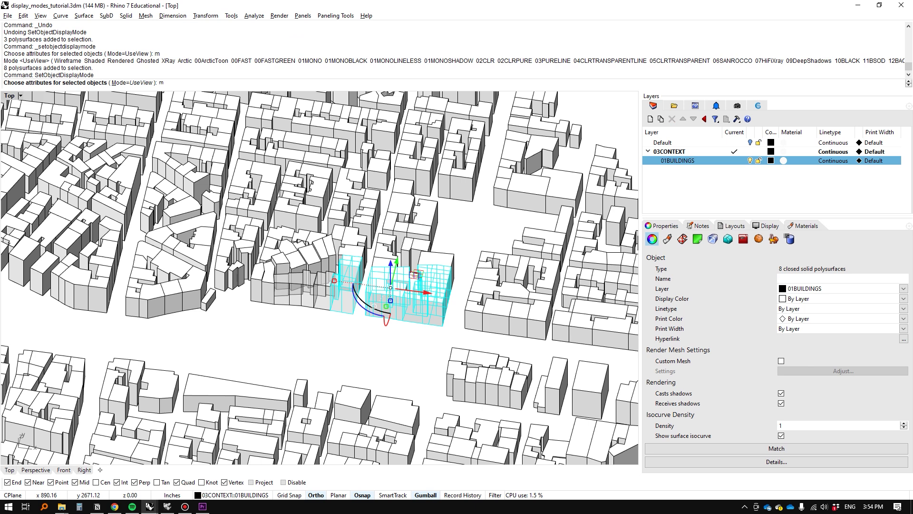
{"action": "key", "text": "Return"}
{"action": "type", "text": "ghost"}
{"action": "key", "text": "Return"}
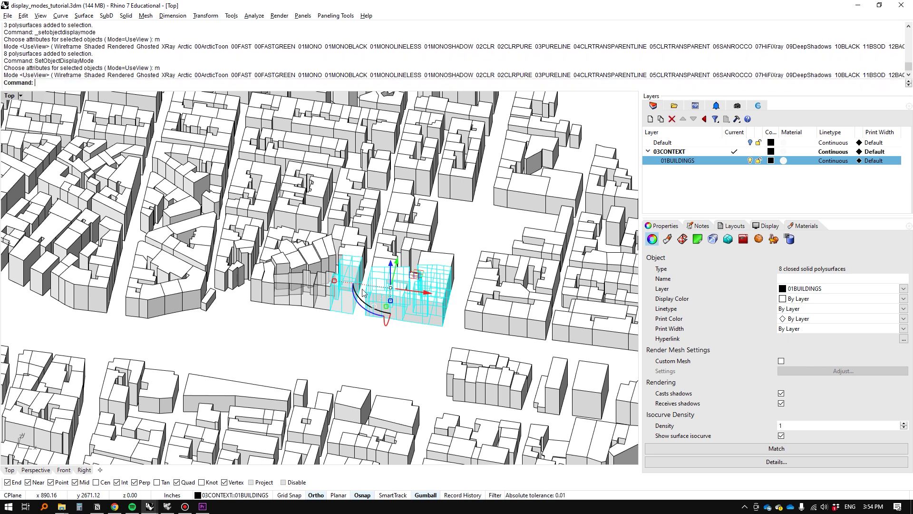
Select the street-front buildings west of the central block and set their object display mode to 02CLR.
{"action": "key", "text": "Escape"}
{"action": "left_click_drag", "start_coordinate": [224, 329], "coordinate": [98, 261]}
{"action": "key", "text": "Return"}
{"action": "type", "text": "m"}
{"action": "key", "text": "Return"}
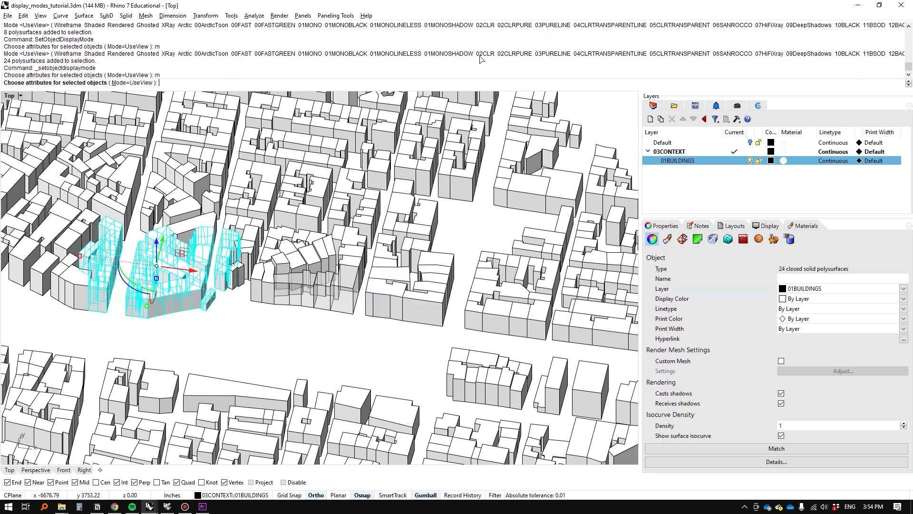
{"action": "left_click", "coordinate": [485, 70]}
{"action": "left_click", "coordinate": [341, 293]}
Set the object display mode of the building rows northeast of the central block to 04CLRTRANSPARENTLINE.
{"action": "left_click_drag", "start_coordinate": [493, 241], "coordinate": [387, 148]}
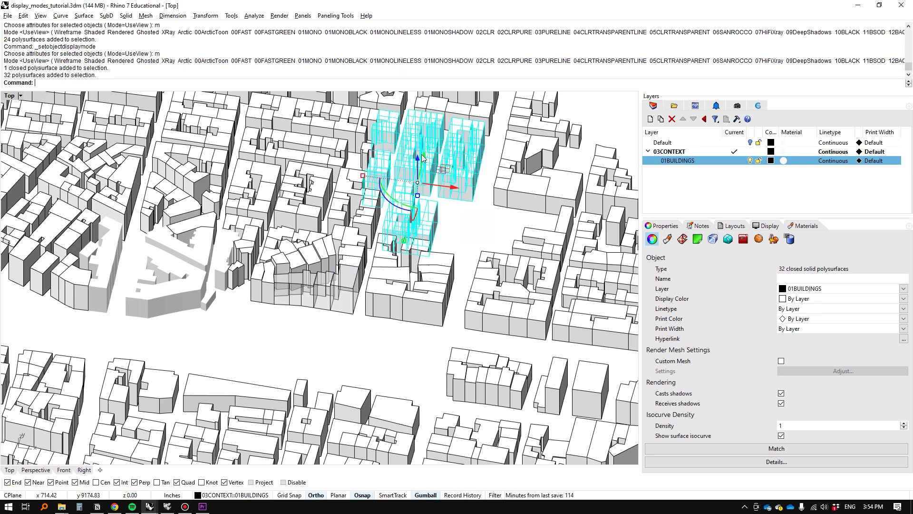
{"action": "key", "text": "Return"}
{"action": "type", "text": "m"}
{"action": "key", "text": "Return"}
{"action": "left_click", "coordinate": [585, 73]}
{"action": "left_click", "coordinate": [486, 265]}
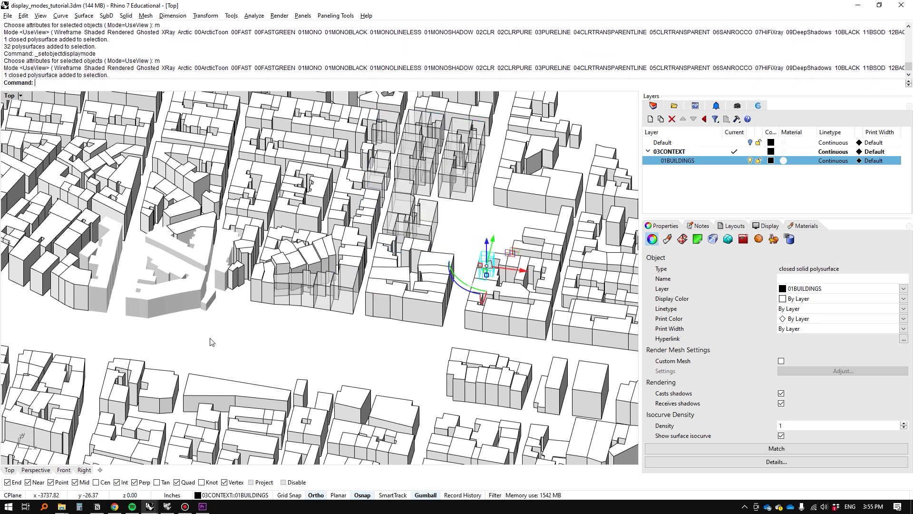
{"action": "key", "text": "Escape"}
{"action": "scroll", "coordinate": [333, 309], "scroll_direction": "down", "scroll_amount": 5}
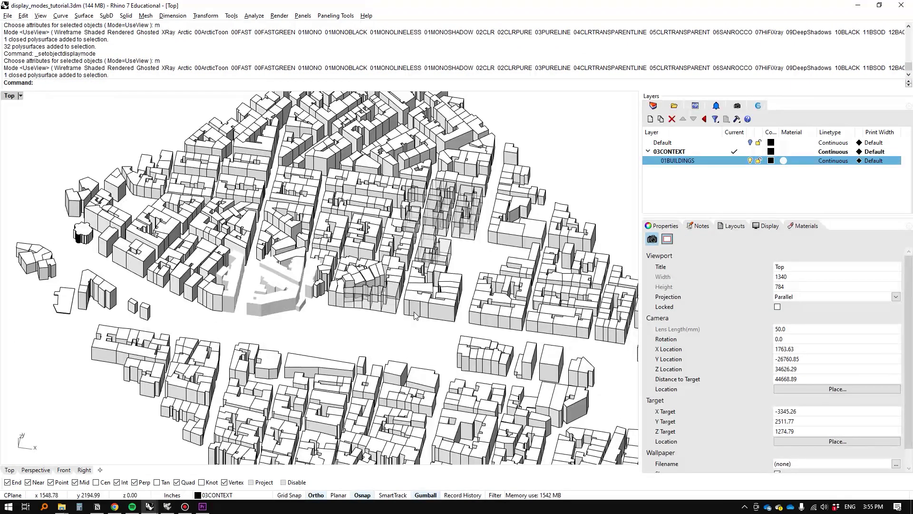
{"action": "left_click_drag", "start_coordinate": [414, 314], "coordinate": [323, 274]}
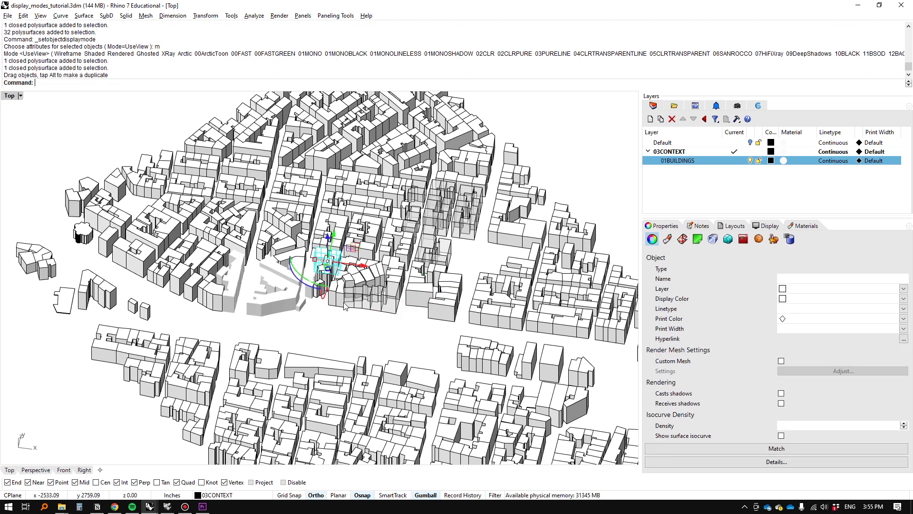
{"action": "key", "text": "ctrl+z"}
{"action": "key", "text": "Escape"}
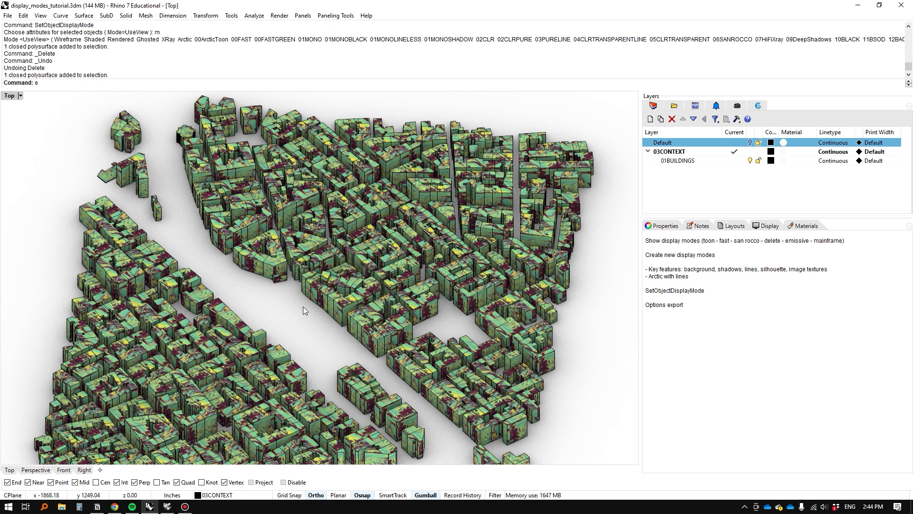
Export the Rhino options to the Desktop as 2023-rhino7-settings.ini.
{"action": "type", "text": "Opit"}
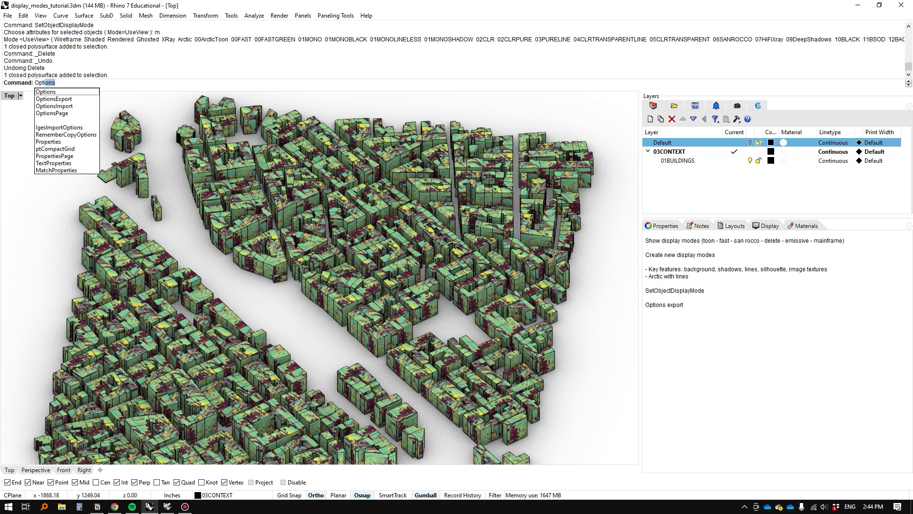
{"action": "key", "text": "Return"}
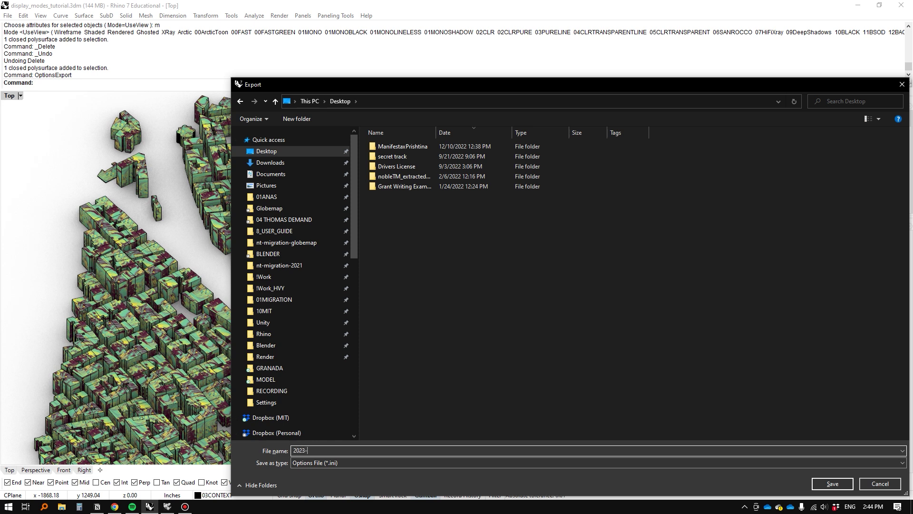
{"action": "type", "text": "settings"}
{"action": "key", "text": "Return"}
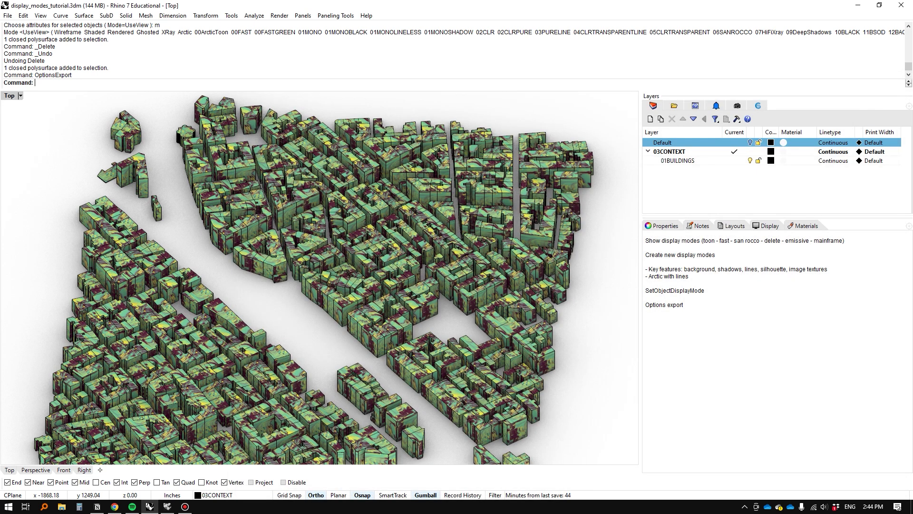
Start an options import, choose 2023-rhino7-settings.ini on the Desktop, and widen the file preview.
{"action": "right_click_drag", "start_coordinate": [355, 253], "coordinate": [350, 244], "text": "ctrl+shift"}
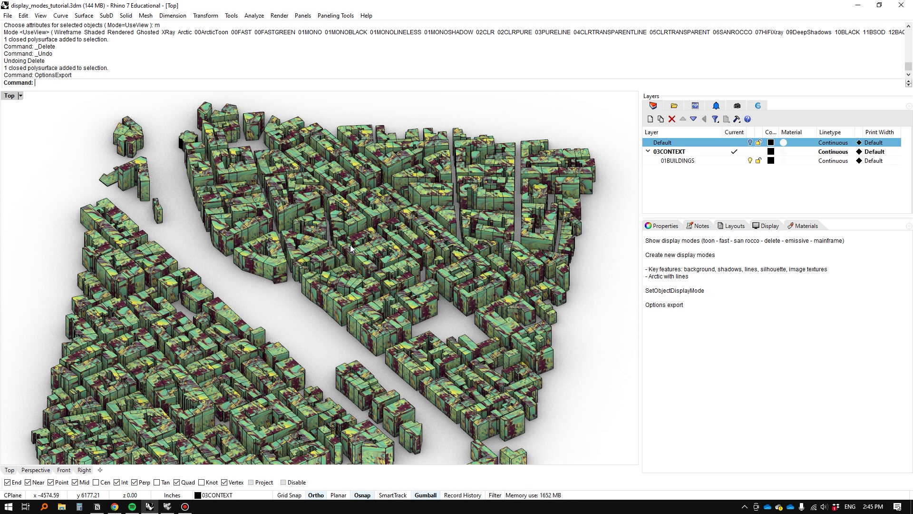
{"action": "type", "text": "ptionsImport"}
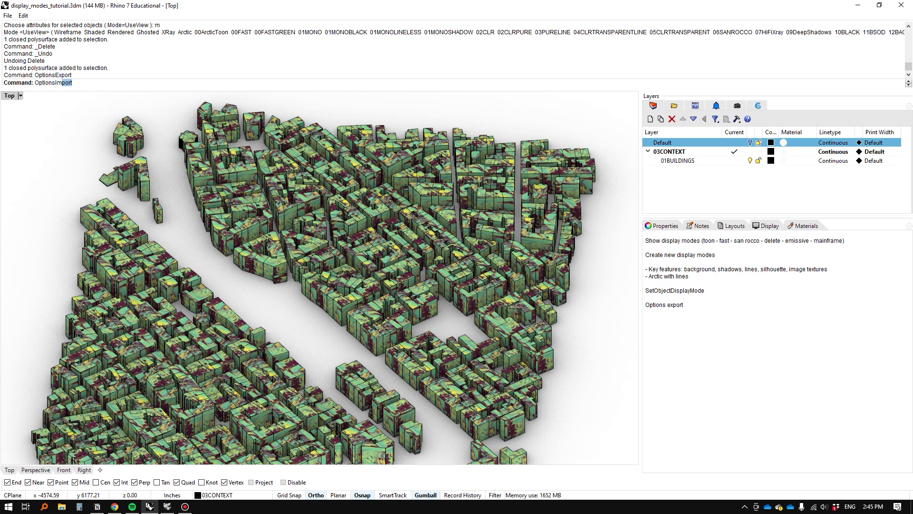
{"action": "key", "text": "Return"}
{"action": "left_click", "coordinate": [478, 196]}
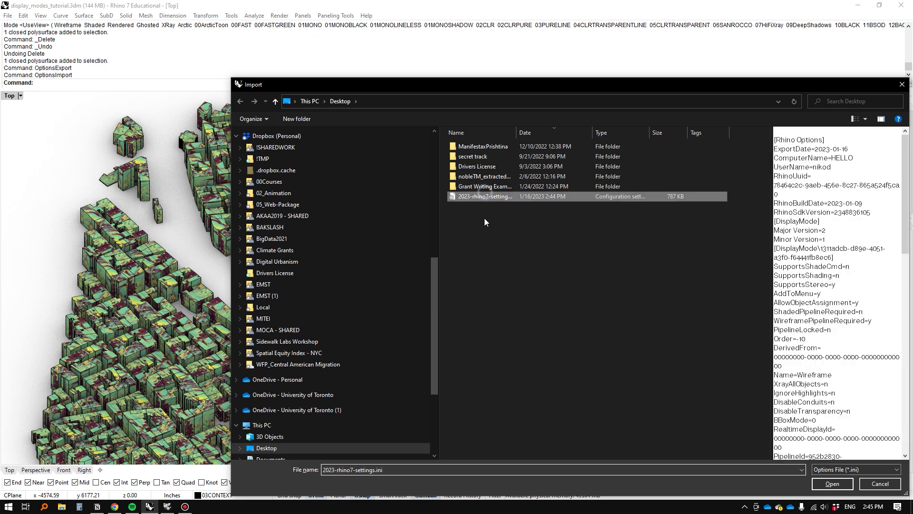
{"action": "left_click_drag", "start_coordinate": [771, 231], "coordinate": [663, 230]}
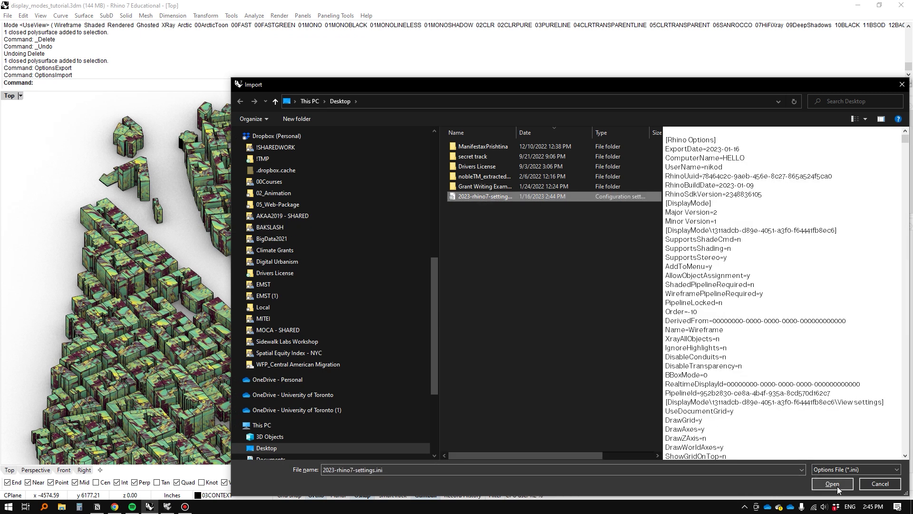